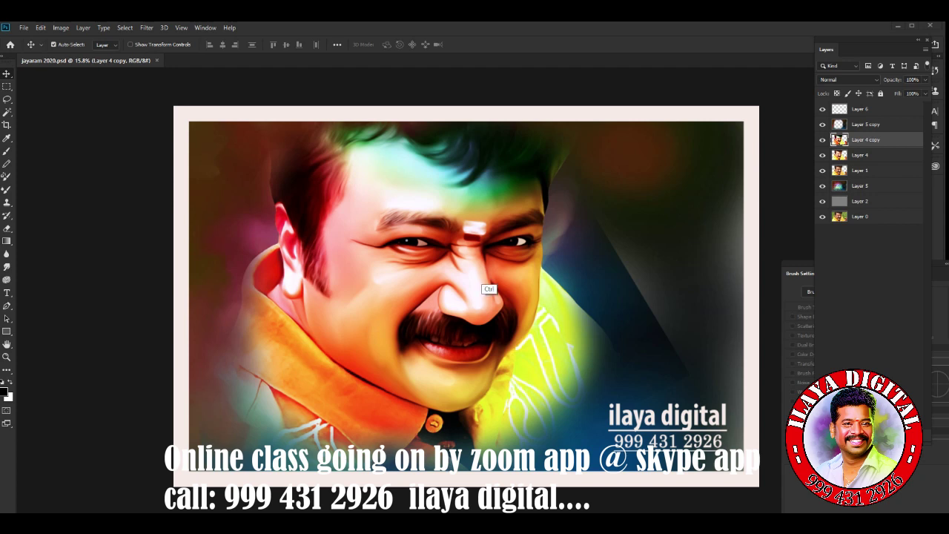
Step: Turn on Auto-Select for the Move tool and zoom to review the portrait
scroll(489, 289, "down", 1)
left_click(54, 44)
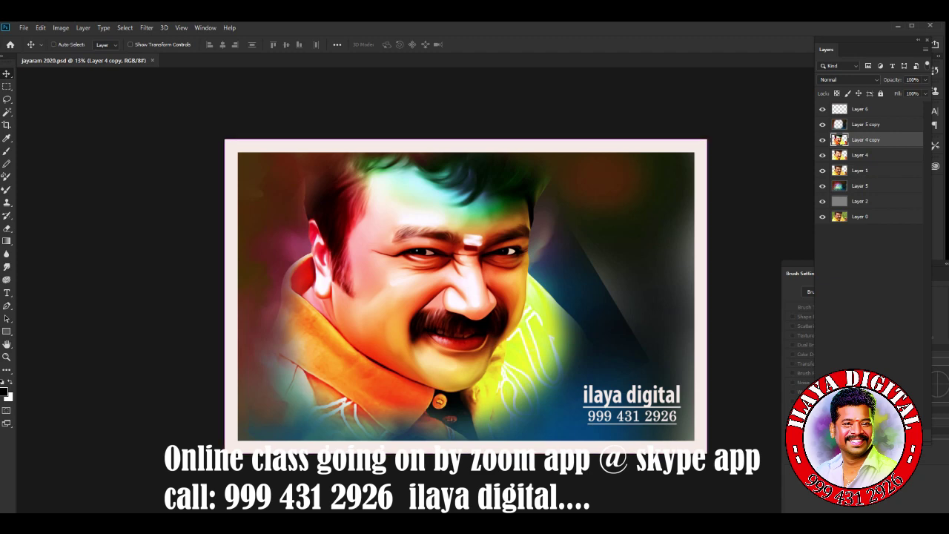
scroll(488, 263, "up", 5)
scroll(445, 289, "down", 2)
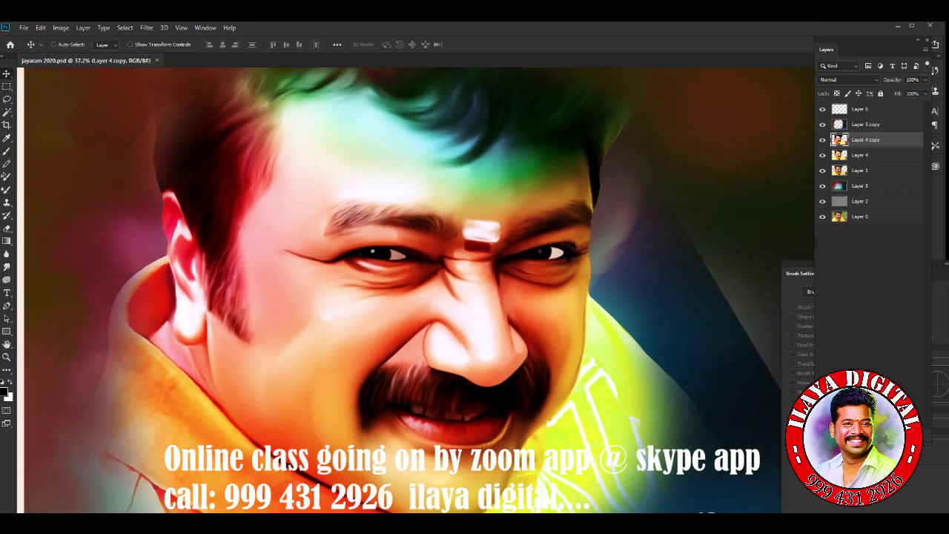
scroll(445, 289, "down", 2)
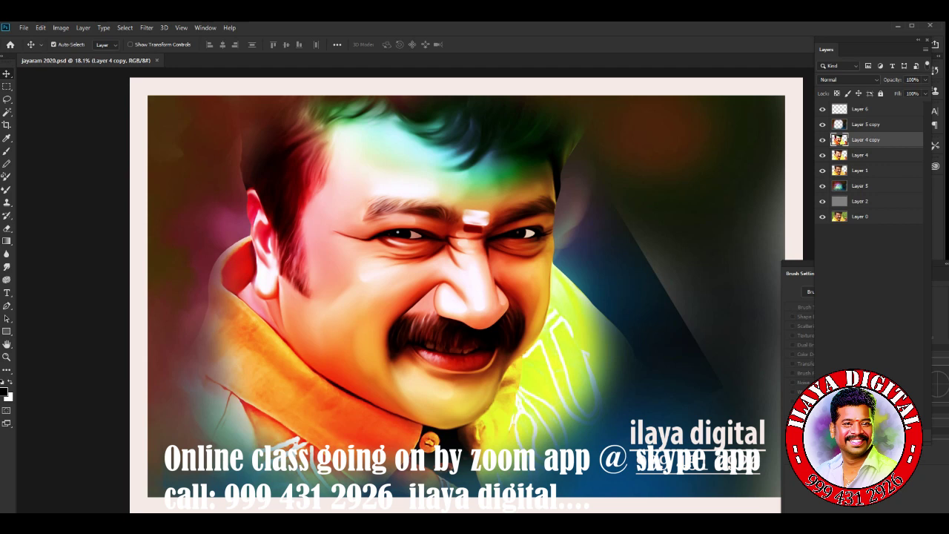
Step: Toggle Layers 4, 1, 5 and 4 copy to compare versions, and hide Layer 5 copy's dark backdrop
left_click(822, 155)
left_click(821, 171)
left_click(822, 186)
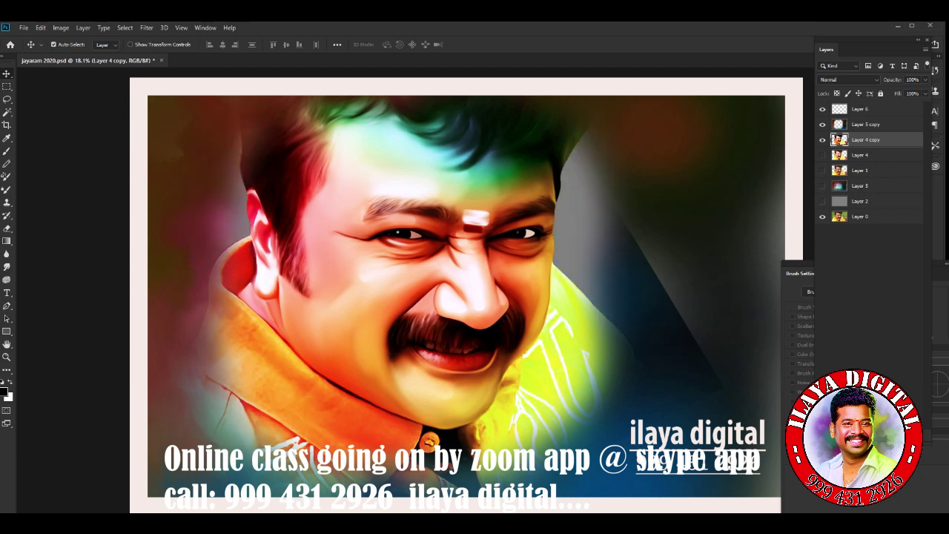
left_click(822, 139)
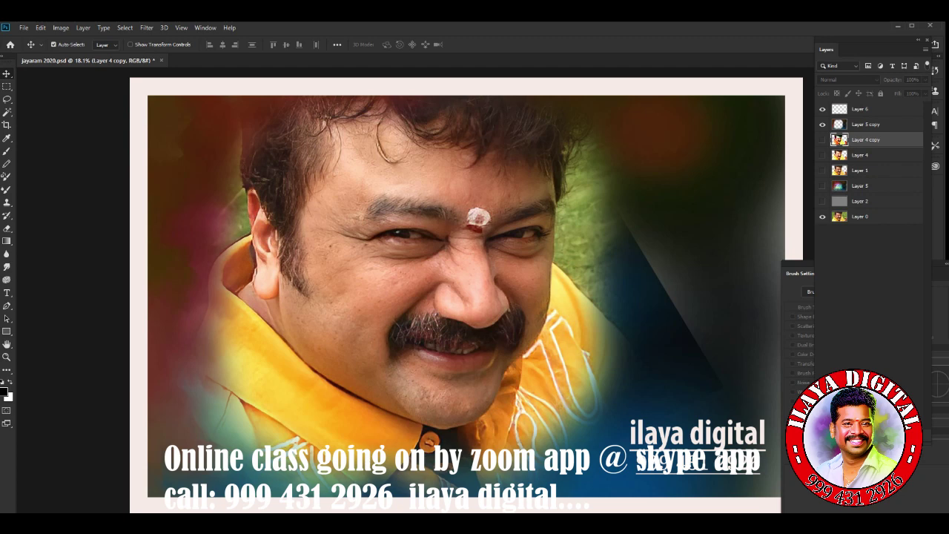
left_click(821, 170)
left_click(821, 170)
left_click(822, 155)
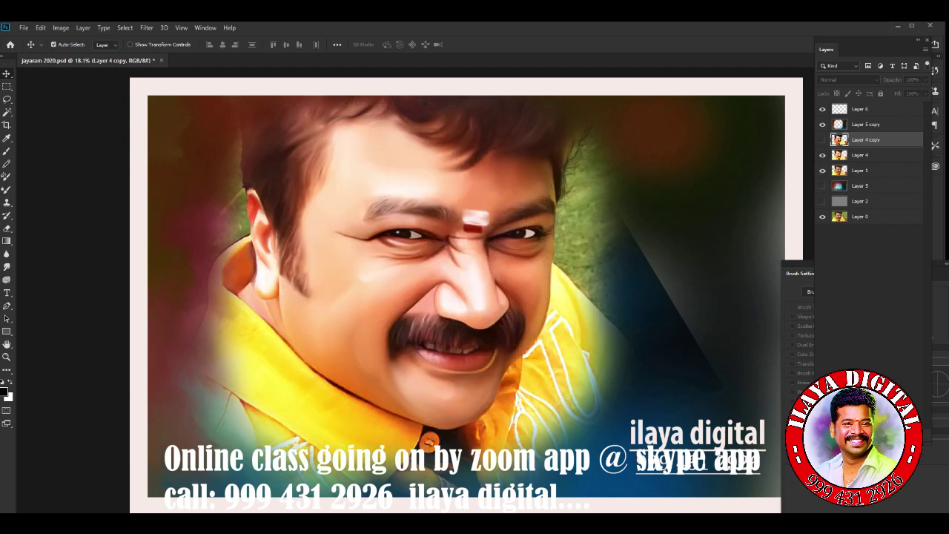
left_click(822, 139)
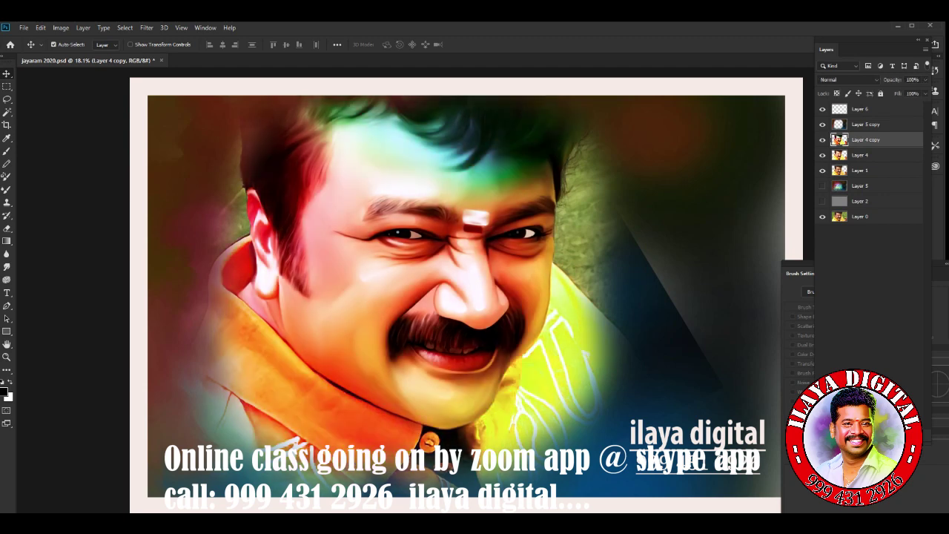
left_click(821, 123)
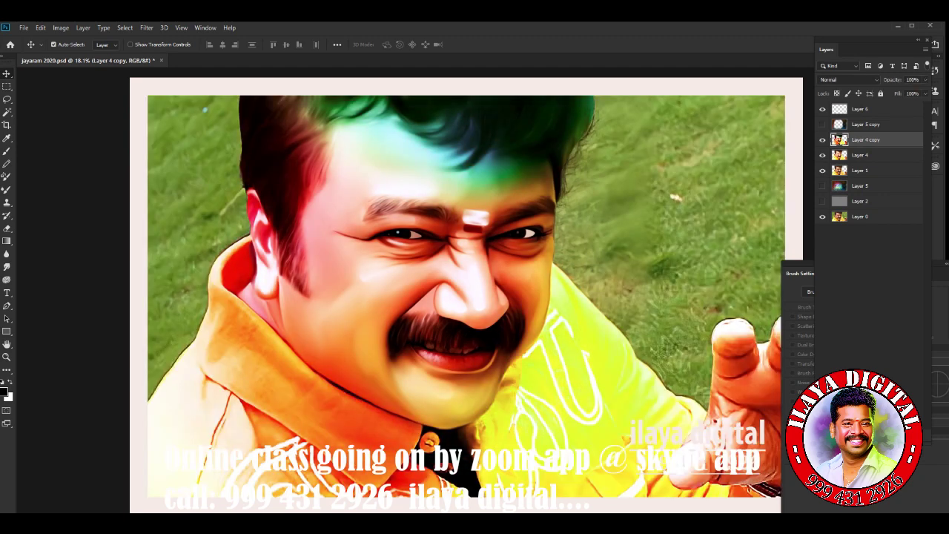
Step: Show Layer 5's colourful background and hide the painted layers to reveal the photo
scroll(474, 475, "up", 3)
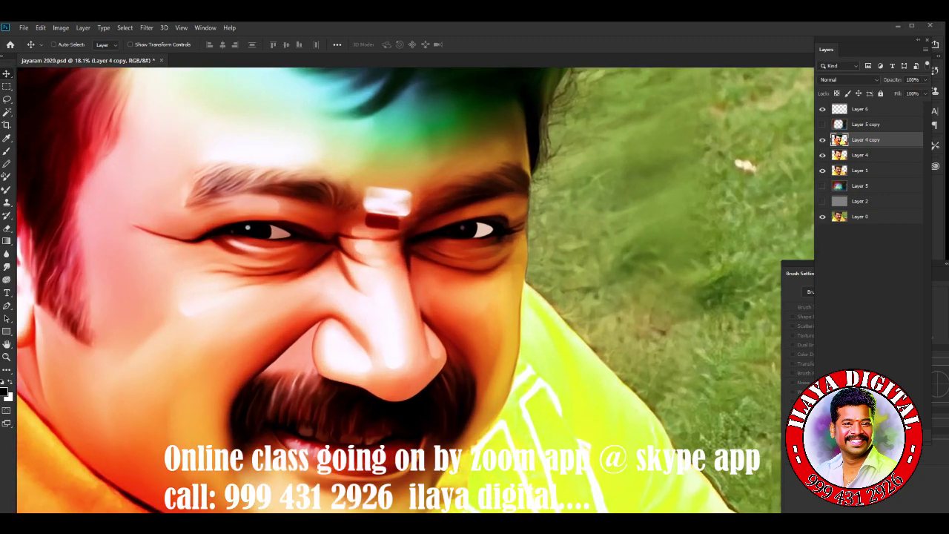
scroll(474, 296, "up", 2)
scroll(475, 297, "down", 5)
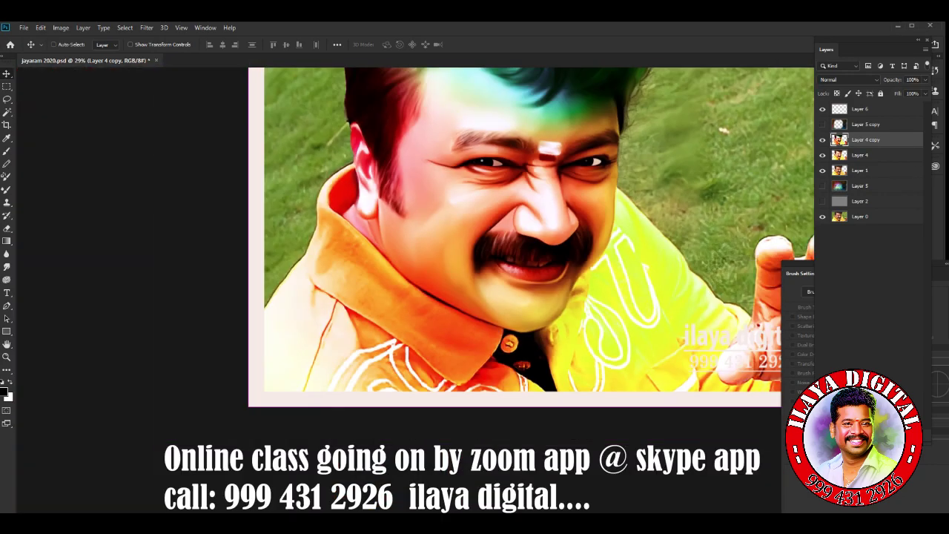
scroll(474, 296, "down", 1)
scroll(474, 296, "up", 3)
scroll(475, 296, "down", 3)
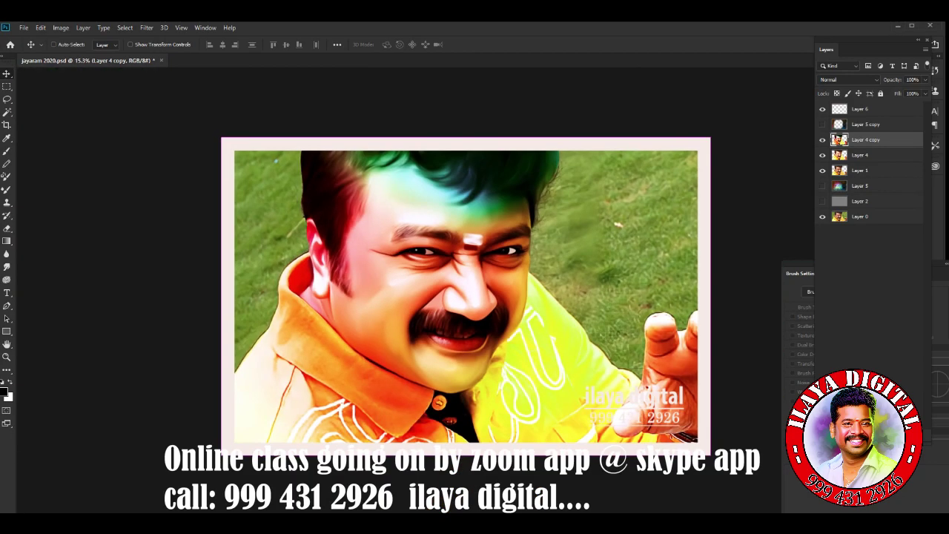
scroll(474, 296, "up", 3)
scroll(474, 297, "up", 1)
scroll(475, 296, "up", 1)
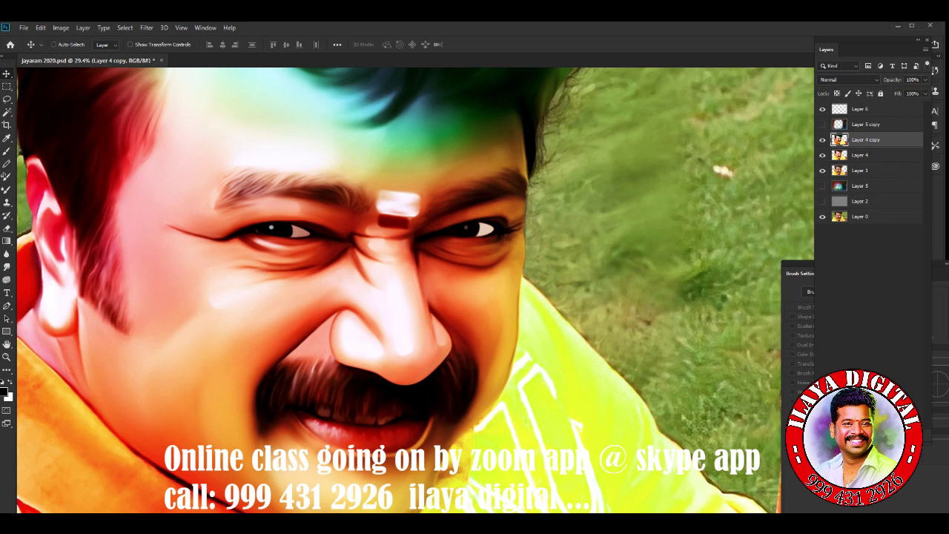
scroll(415, 289, "down", 3)
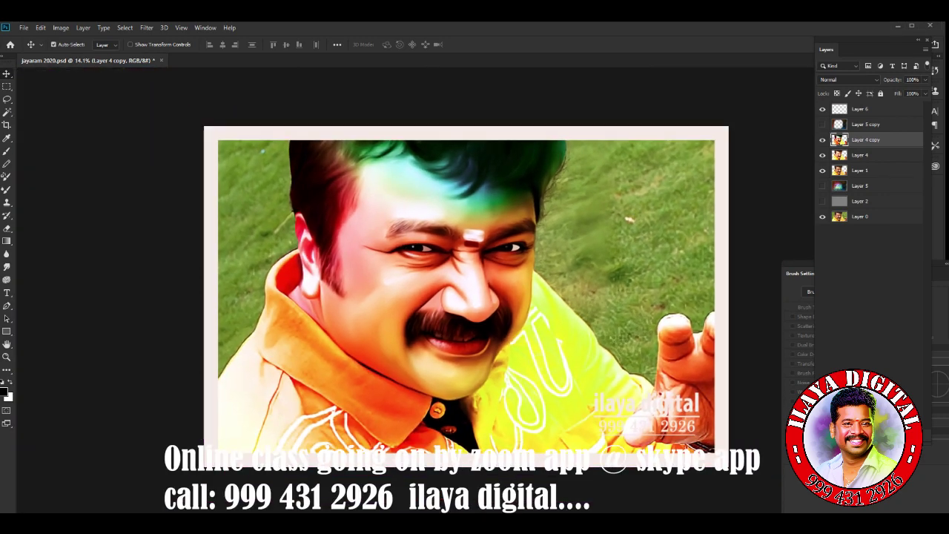
left_click(821, 186)
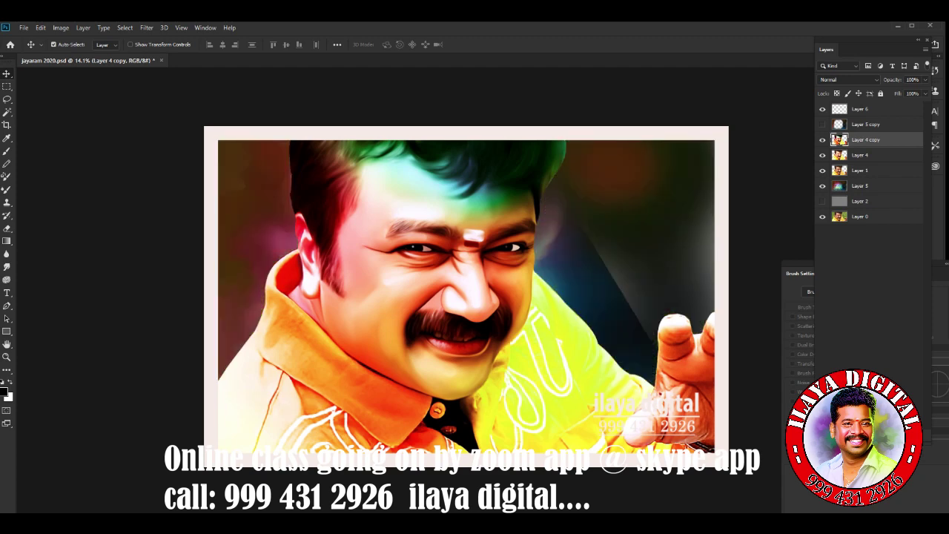
left_click(821, 139)
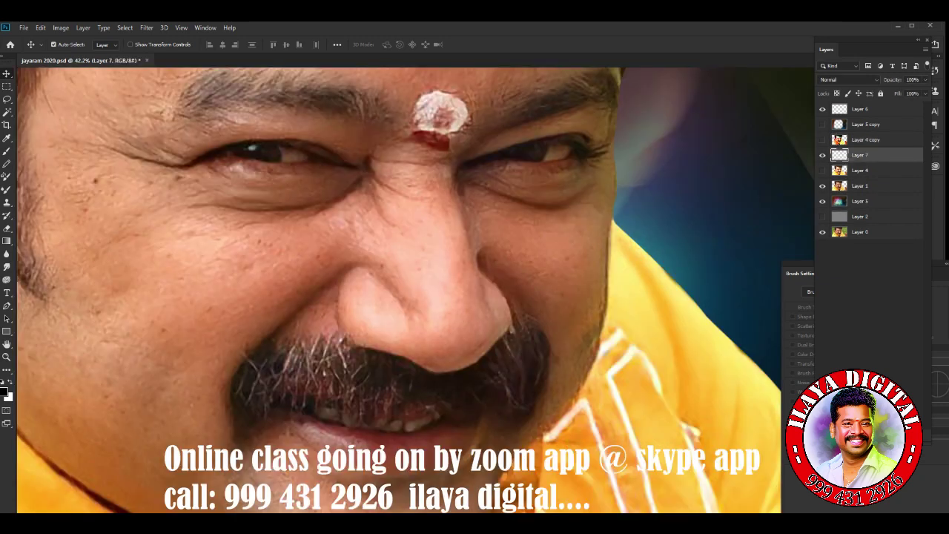
Step: Check the Image Size without changes, then compare Layer 4's painted version with the photo
scroll(398, 289, "down", 2)
scroll(399, 290, "down", 1)
scroll(398, 290, "down", 1)
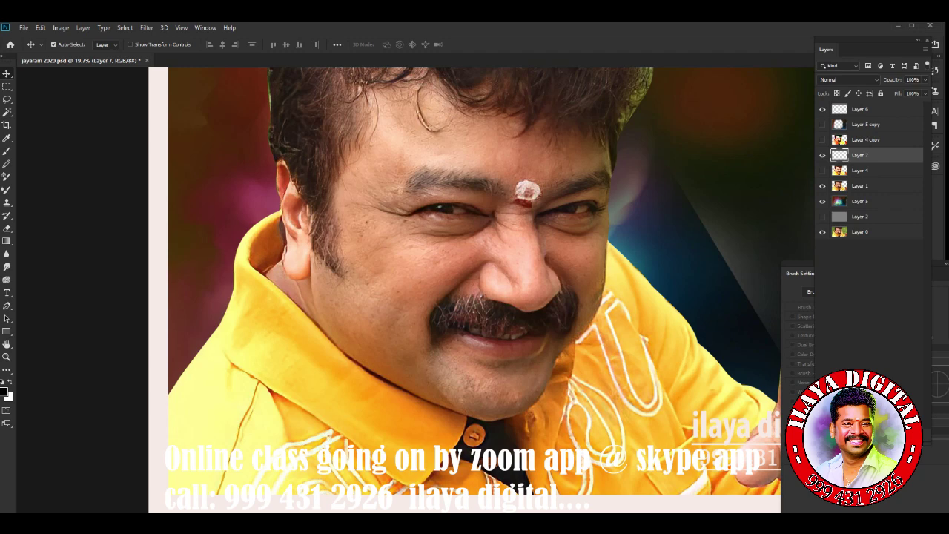
key("ctrl+alt+i")
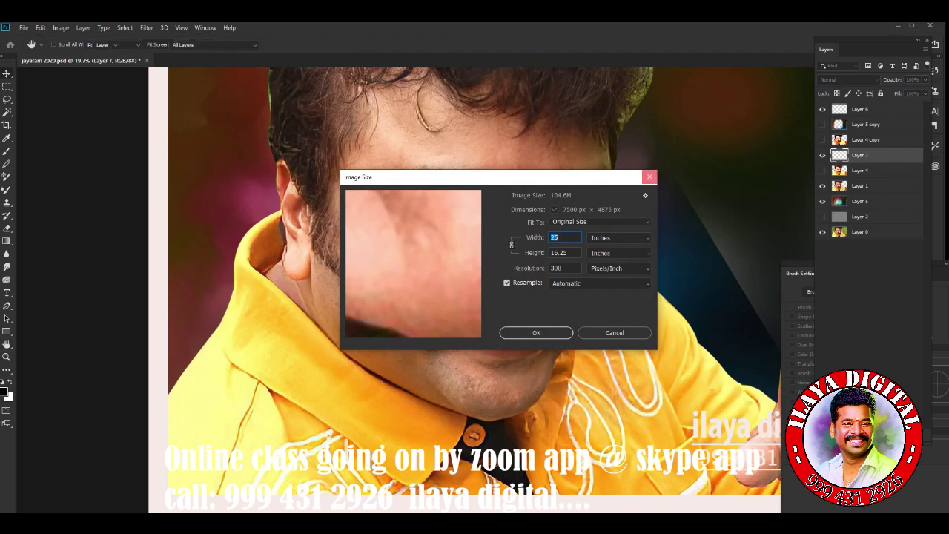
left_click(650, 176)
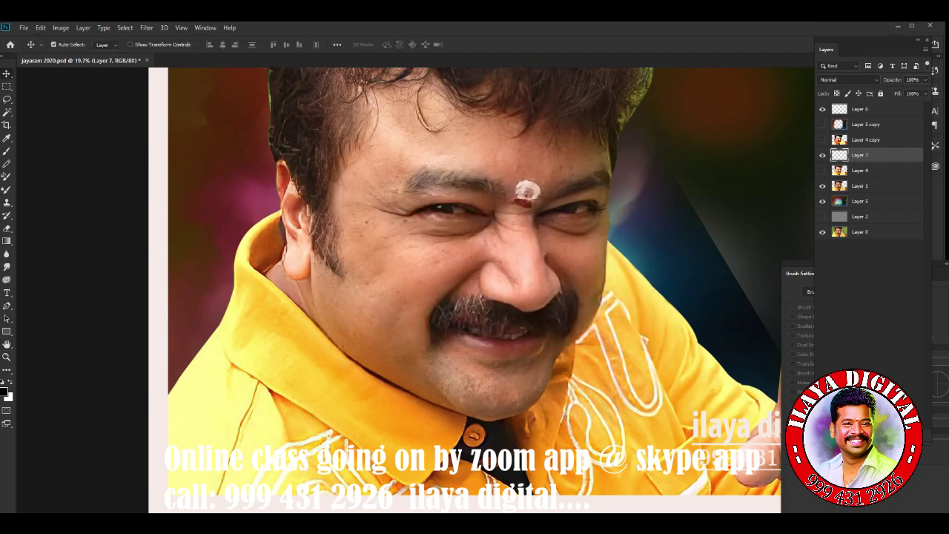
left_click(822, 170)
left_click(822, 170)
Step: Choose the Smudge tool and review its brush Transfer and tip shape settings
key("shift+r")
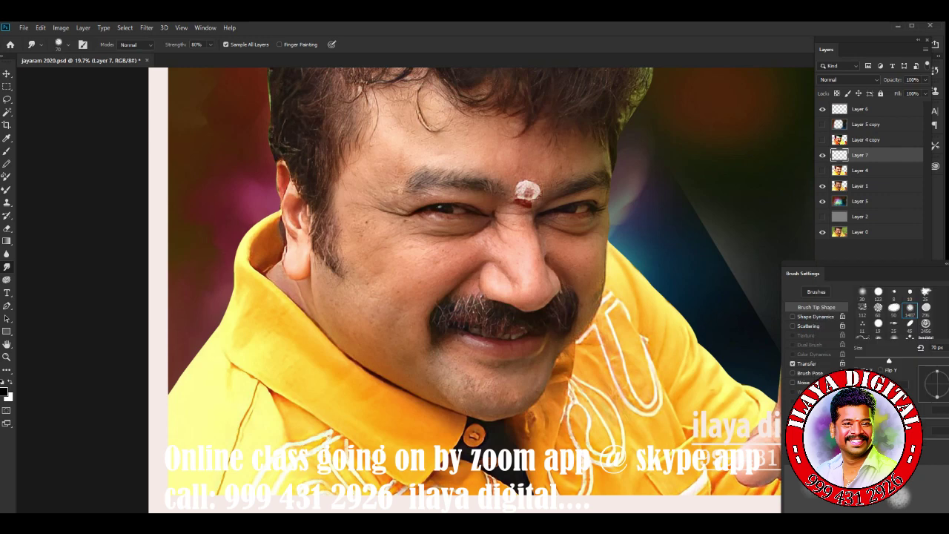
left_click_drag(853, 273, 831, 224)
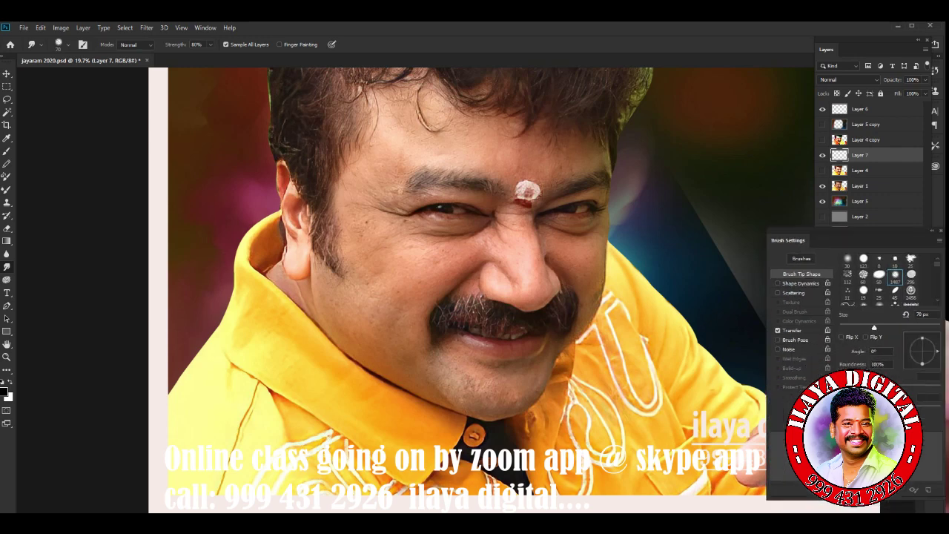
left_click(784, 315)
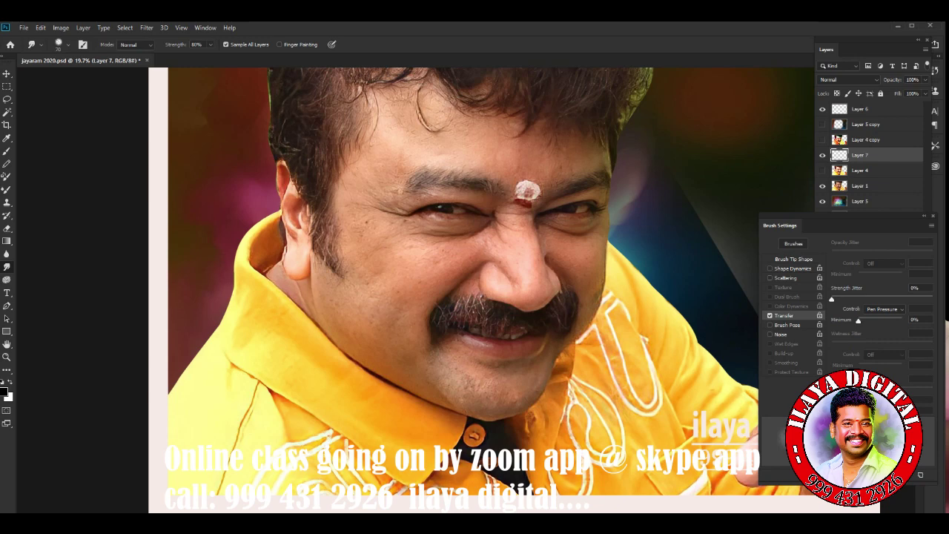
left_click(793, 259)
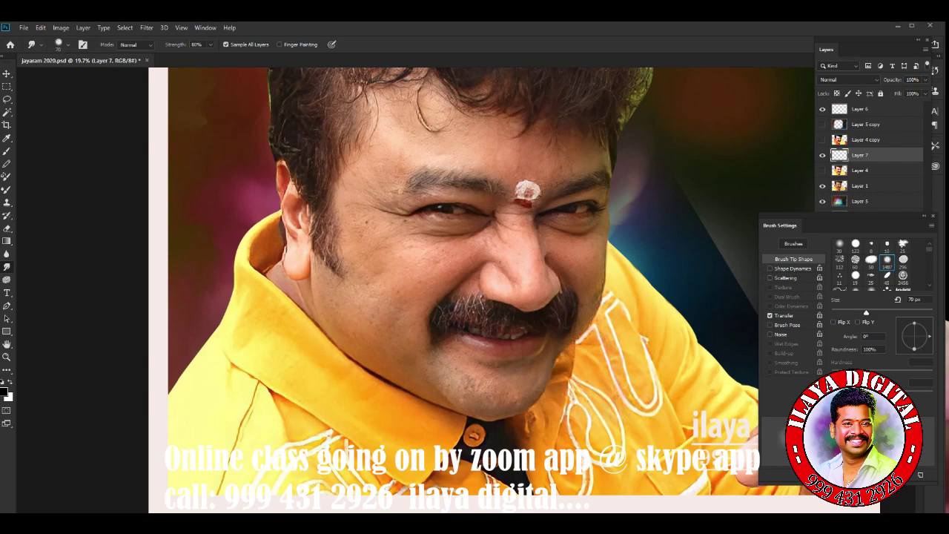
Step: Zoom in on the nose and smudge the crease on its tip with an 80 px brush
scroll(537, 267, "up", 2)
scroll(538, 267, "up", 3)
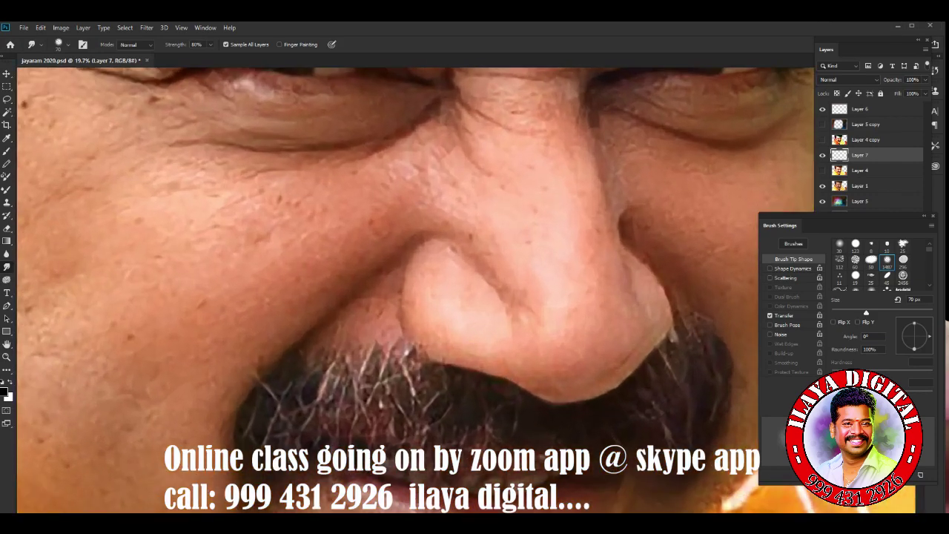
scroll(537, 266, "up", 2)
scroll(538, 267, "up", 1)
scroll(648, 426, "up", 1)
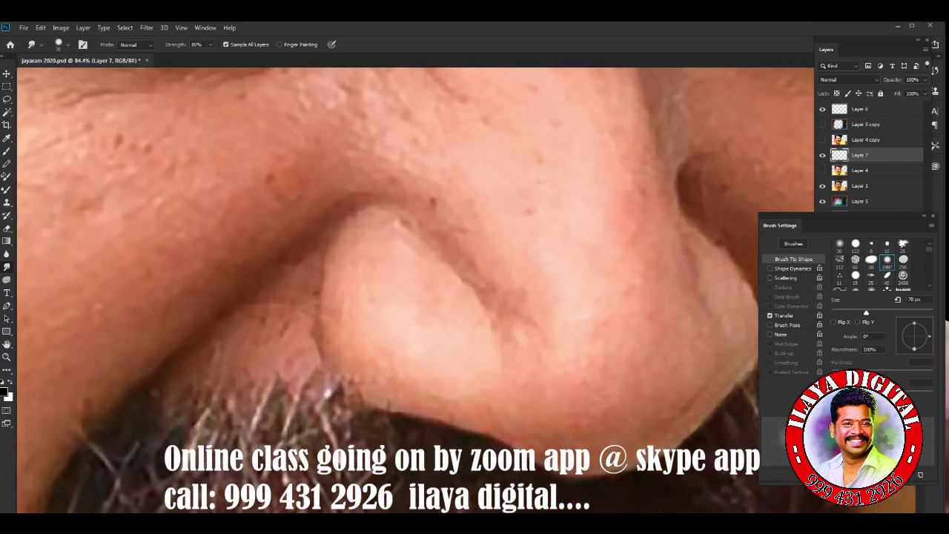
scroll(649, 427, "up", 1)
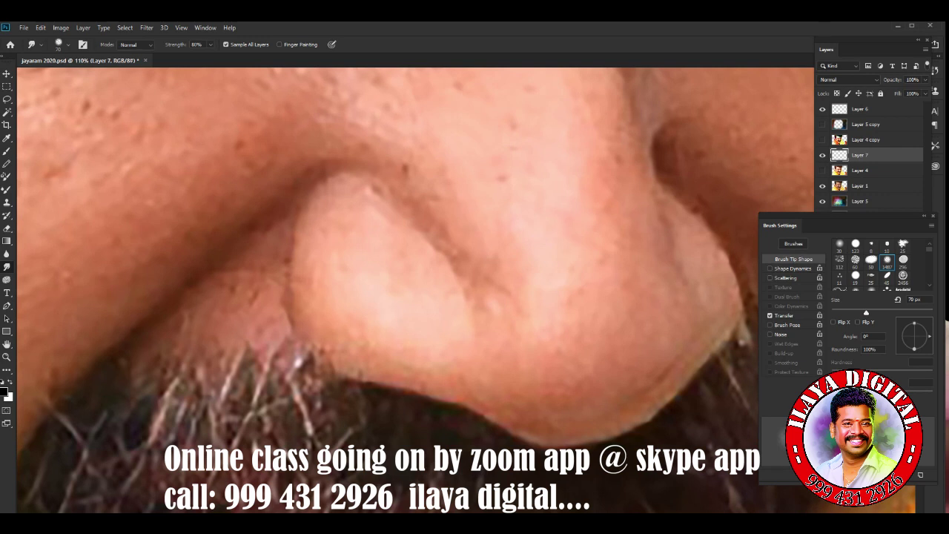
key("]")
mouse_move(406, 169)
left_mouse_down()
mouse_move(459, 252)
mouse_move(466, 281)
left_mouse_up()
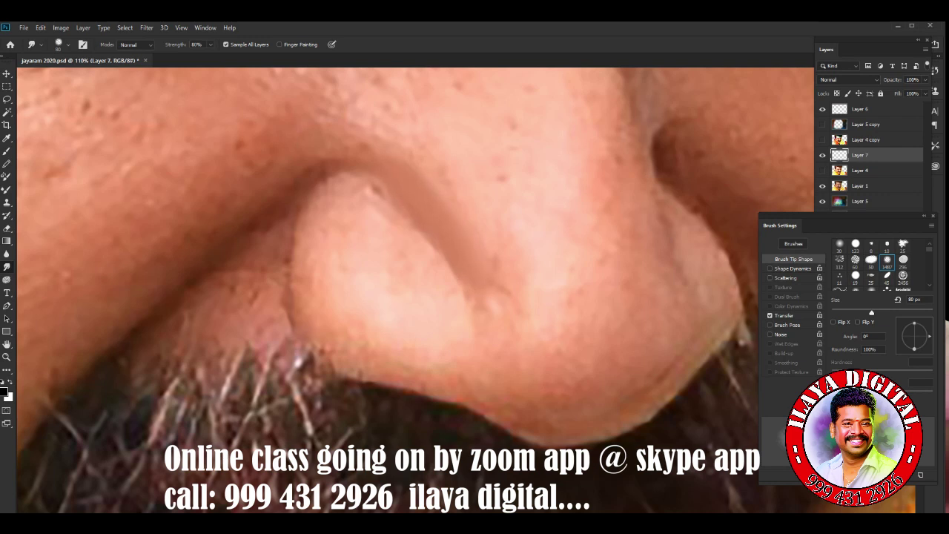
Step: Adjust the smudge brush size between 70 and 125 px, ending at 80 px
key("bracketright")
key("bracketright")
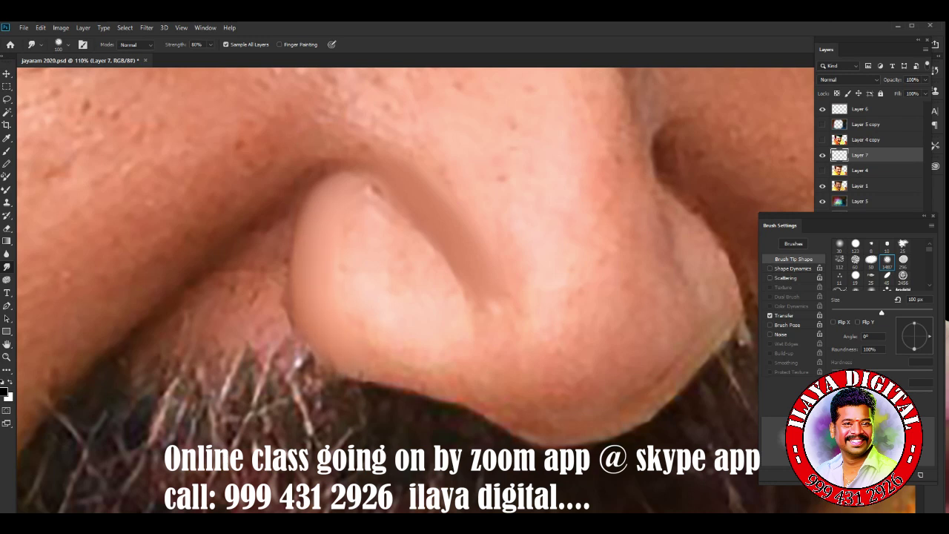
key("bracketleft")
key("bracketright")
key("bracketright")
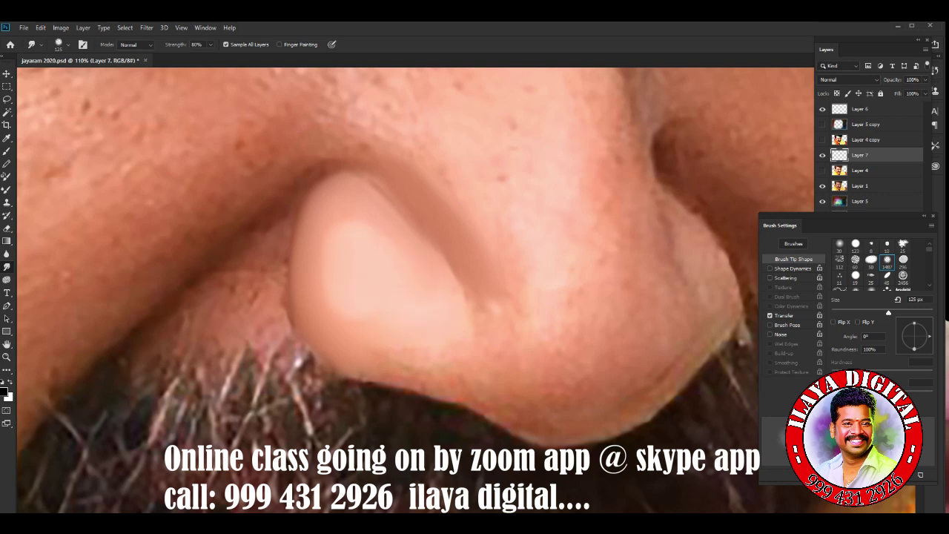
key("bracketleft")
key("bracketleft")
key("bracketleft")
key("bracketleft")
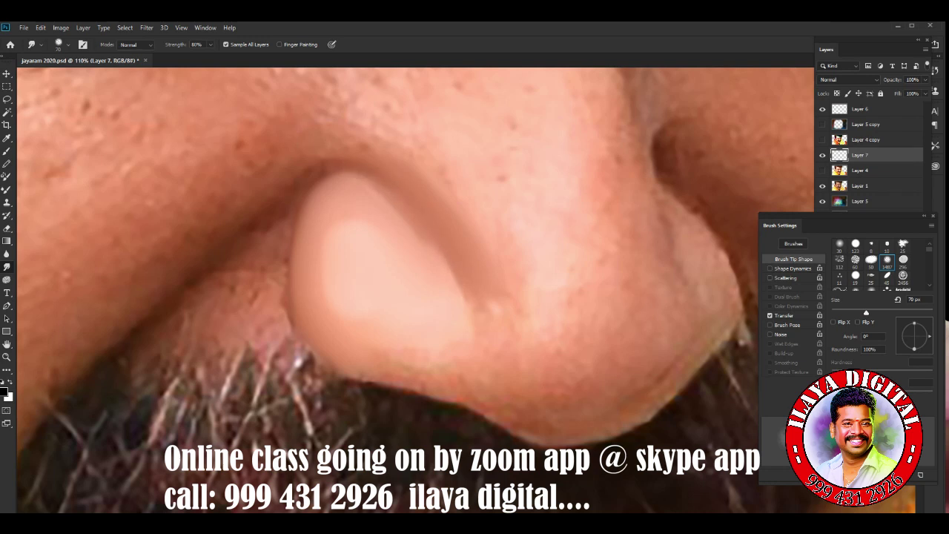
key("bracketright")
key("bracketright")
Step: Smudge the nose's lower edge and tip with a brush growing from 100 to 150 px
left_click_drag(444, 297, 348, 215)
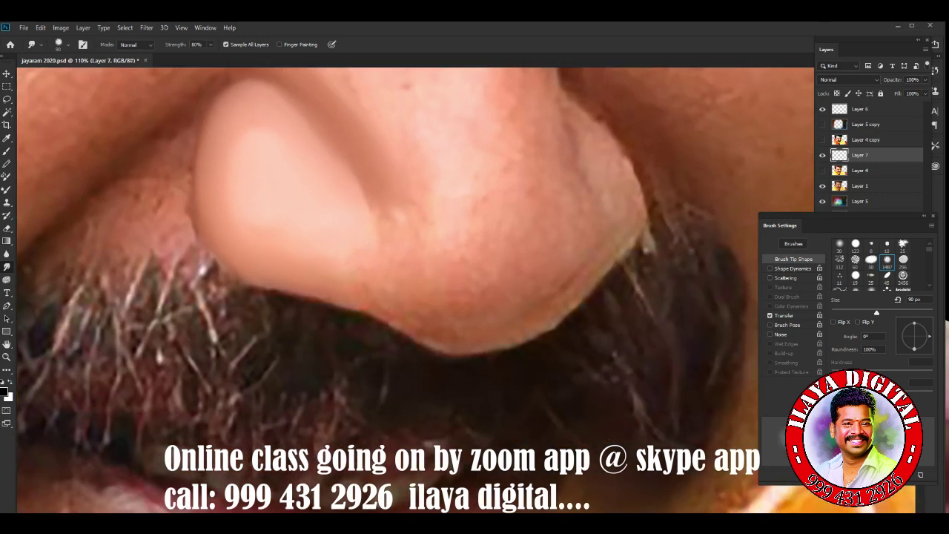
key("bracketright")
mouse_move(350, 304)
left_mouse_down()
mouse_move(437, 330)
mouse_move(526, 313)
left_mouse_up()
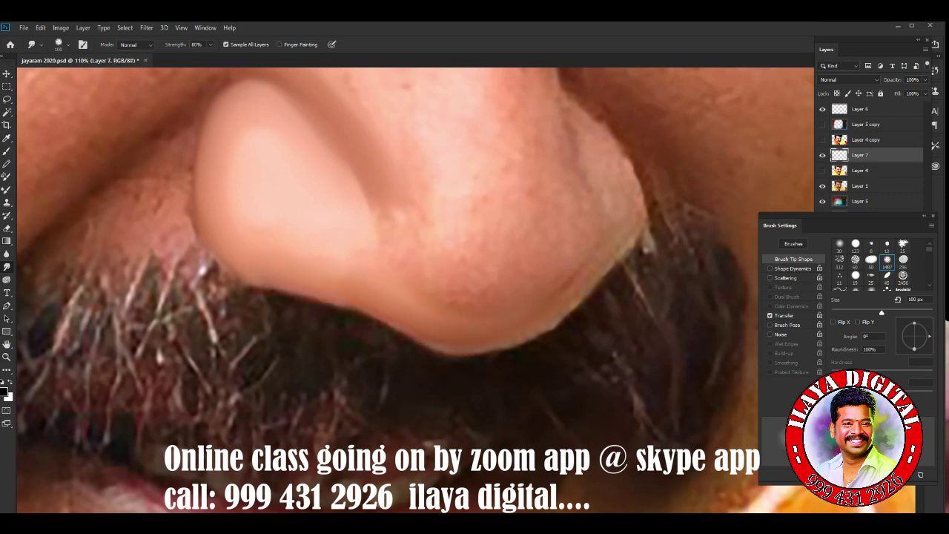
left_click_drag(575, 261, 584, 271)
key("bracketright")
mouse_move(387, 215)
left_mouse_down()
mouse_move(411, 202)
mouse_move(392, 178)
left_mouse_up()
key("bracketright")
mouse_move(441, 285)
left_mouse_down()
mouse_move(516, 244)
mouse_move(533, 215)
left_mouse_up()
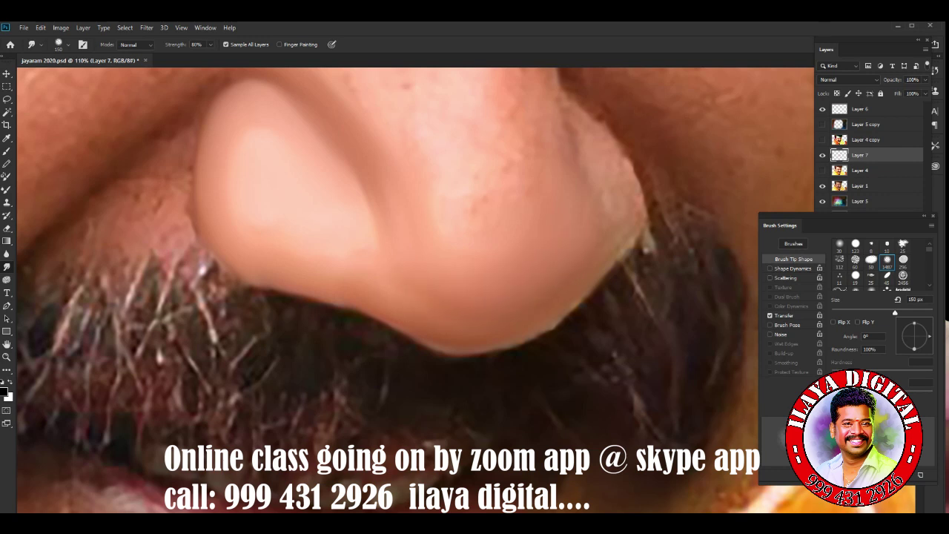
Step: Smooth the crease and lower edge on the nose's right side with a 50–70 px brush
key("bracketleft")
key("bracketleft")
key("bracketright")
key("bracketright")
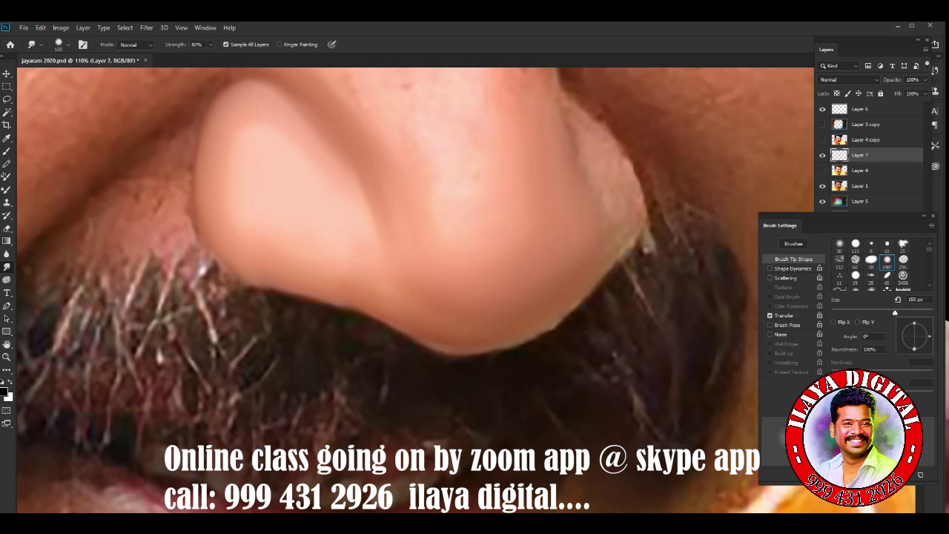
left_click_drag(519, 260, 393, 326)
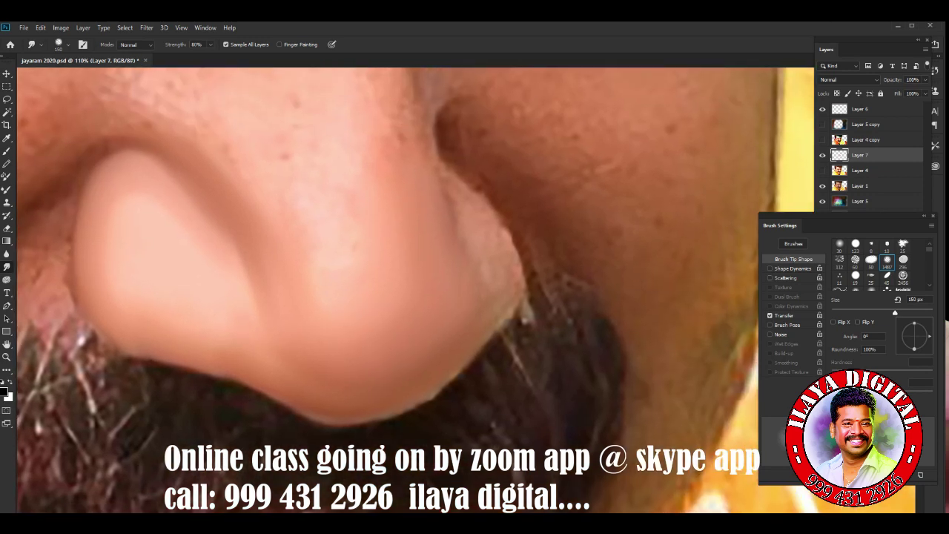
key("bracketleft")
key("bracketleft")
key("bracketleft")
key("bracketleft")
key("bracketleft")
key("bracketleft")
key("bracketleft")
mouse_move(449, 164)
left_mouse_down()
mouse_move(502, 221)
mouse_move(527, 278)
mouse_move(521, 325)
left_mouse_up()
key("bracketleft")
key("bracketright")
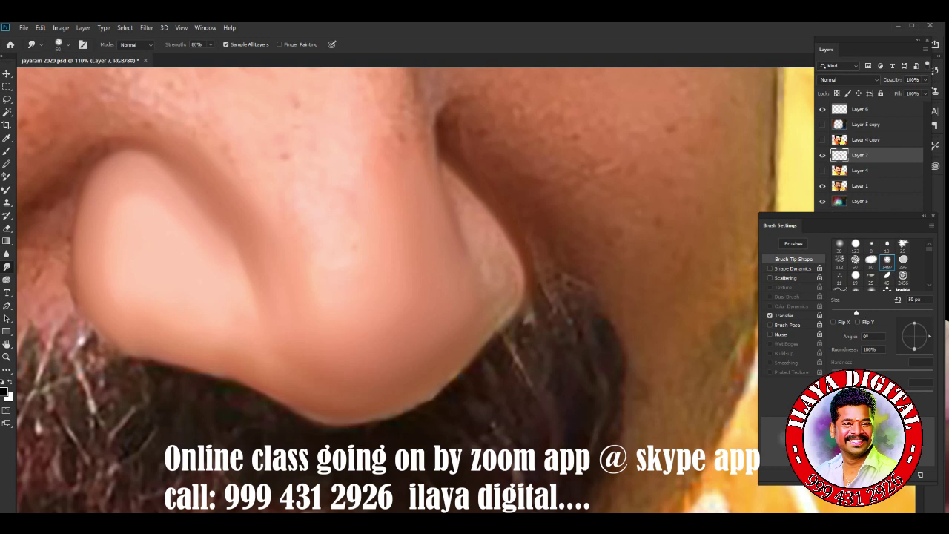
key("bracketright")
key("bracketright")
left_click_drag(506, 286, 499, 304)
key("bracketleft")
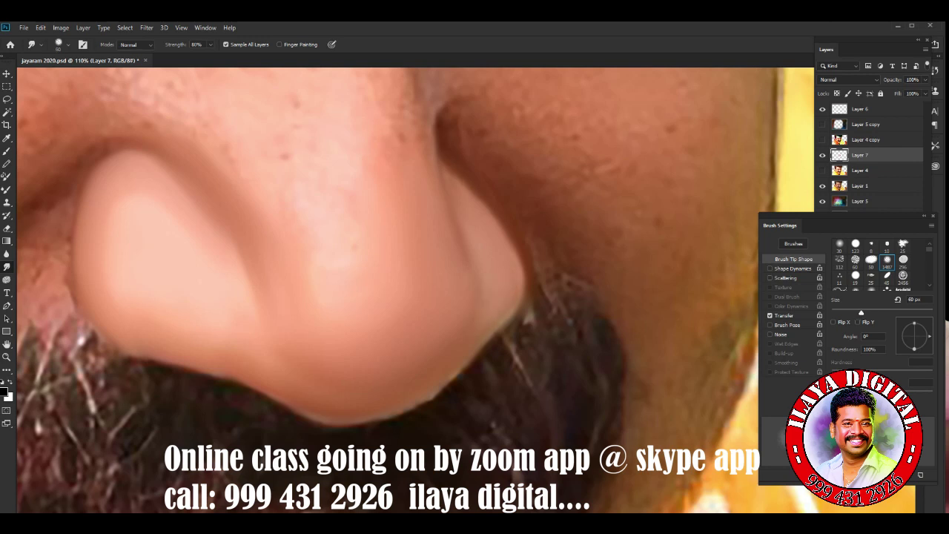
key("bracketright")
key("bracketright")
key("bracketright")
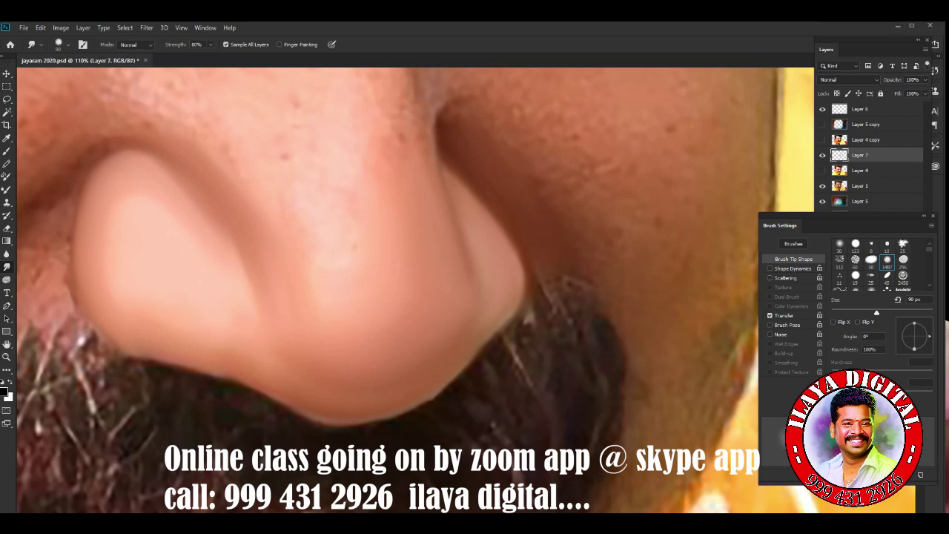
Step: Smudge the skin below the red tilak and between the brows with a 90 px brush
scroll(415, 289, "down", 3)
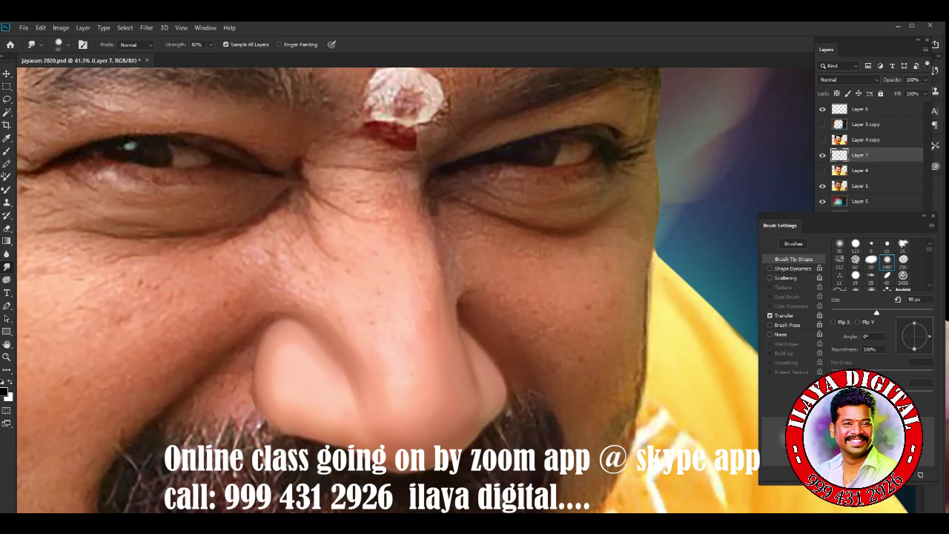
key("bracketleft")
key("bracketright")
left_click_drag(350, 148, 372, 141)
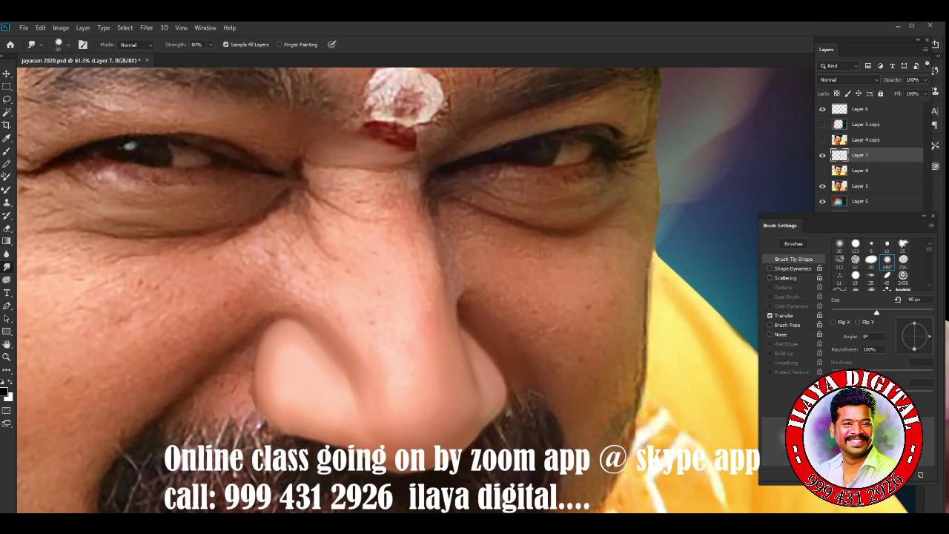
mouse_move(302, 164)
left_mouse_down()
mouse_move(310, 188)
mouse_move(368, 209)
left_mouse_up()
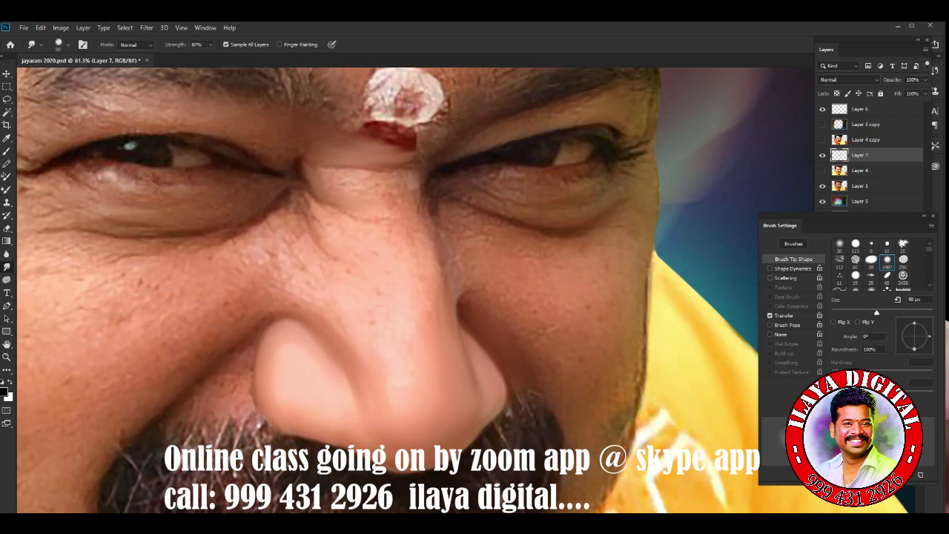
left_click_drag(342, 178, 372, 175)
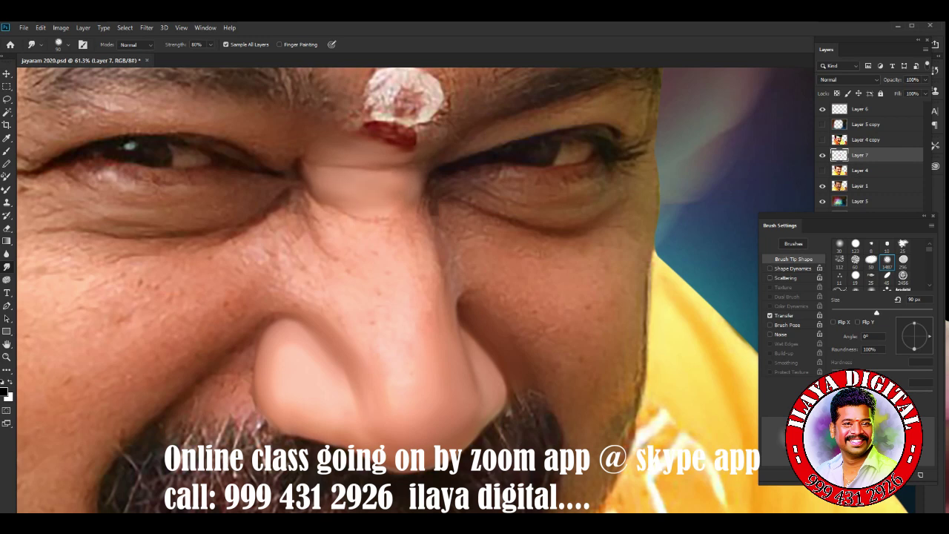
Step: Smooth the left and right sides of the nose bridge with an 80–90 px brush
key("bracketright")
key("bracketleft")
key("bracketleft")
left_click_drag(315, 208, 343, 259)
key("bracketleft")
key("bracketright")
key("bracketright")
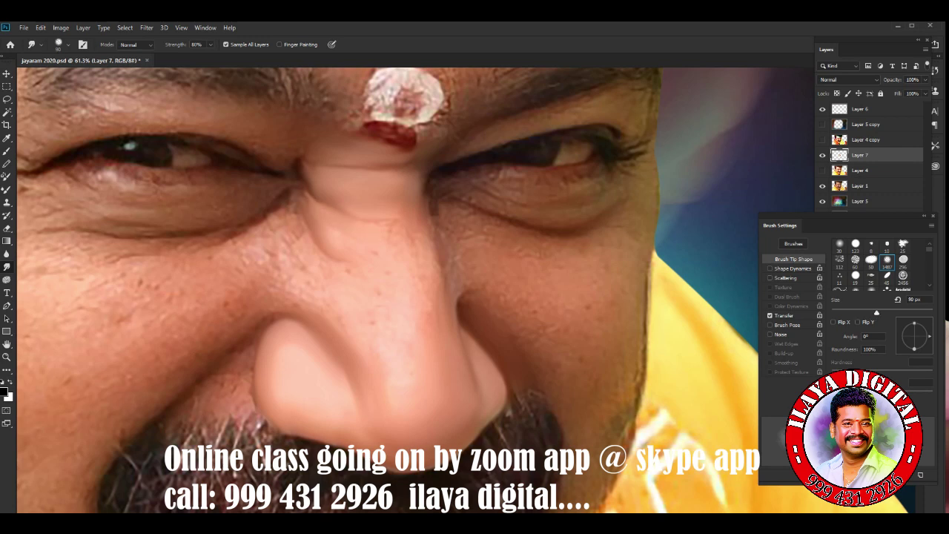
key("bracketright")
key("bracketright")
key("bracketright")
left_click_drag(417, 223, 431, 285)
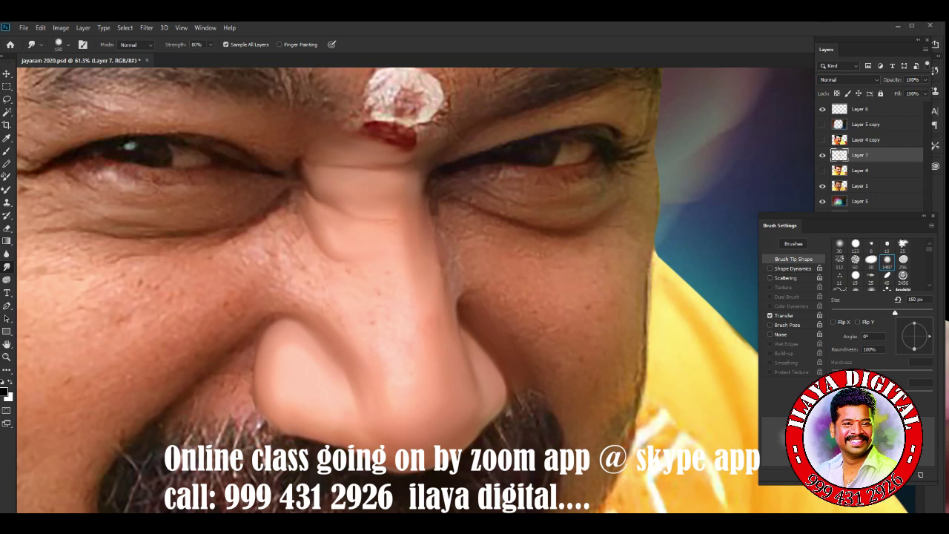
Step: Adjust the smudge brush between 80 and 175 px, settling at 90 px
key("bracketleft")
key("bracketleft")
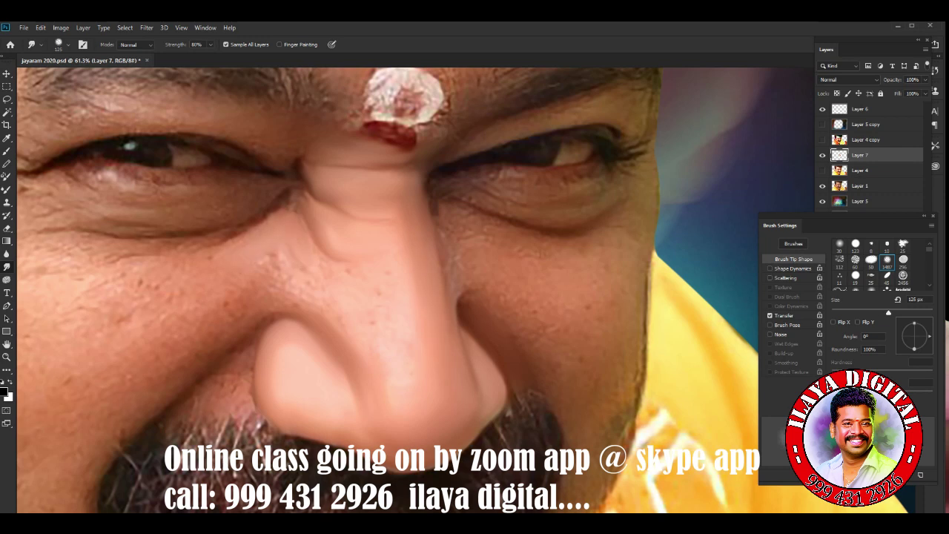
key("bracketleft")
key("bracketleft")
key("bracketleft")
key("bracketright")
key("bracketright")
key("bracketright")
key("bracketright")
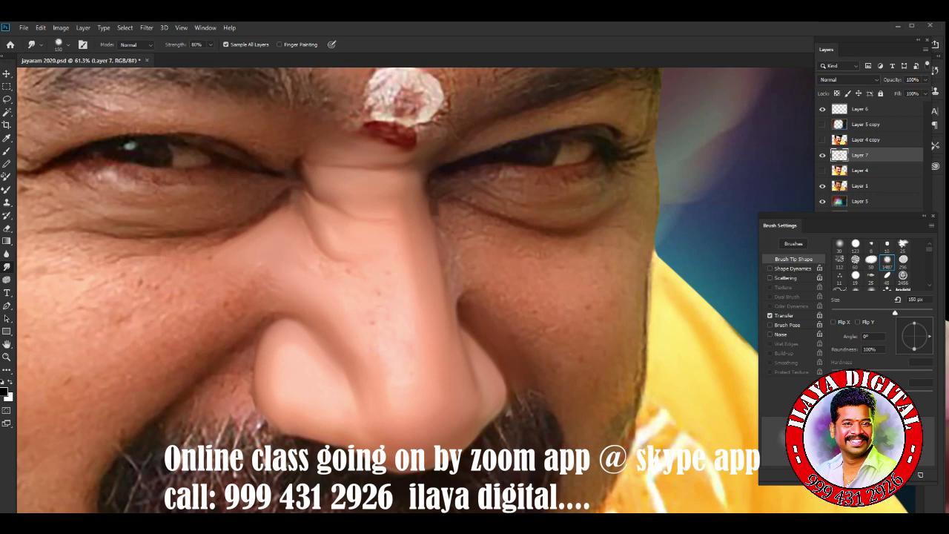
key("bracketleft")
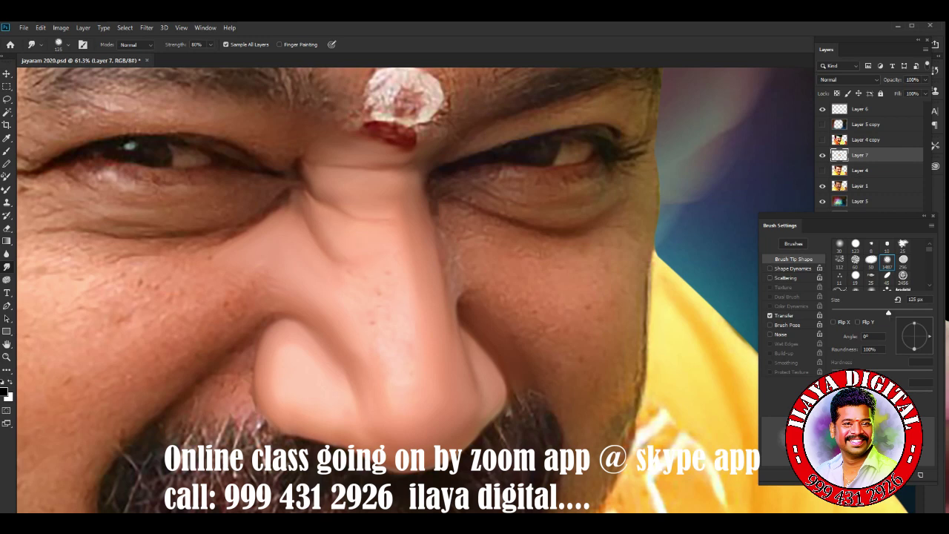
key("bracketright")
key("bracketright")
key("bracketleft")
key("bracketleft")
key("bracketleft")
key("bracketright")
key("bracketright")
key("bracketleft")
key("bracketleft")
key("bracketleft")
key("bracketleft")
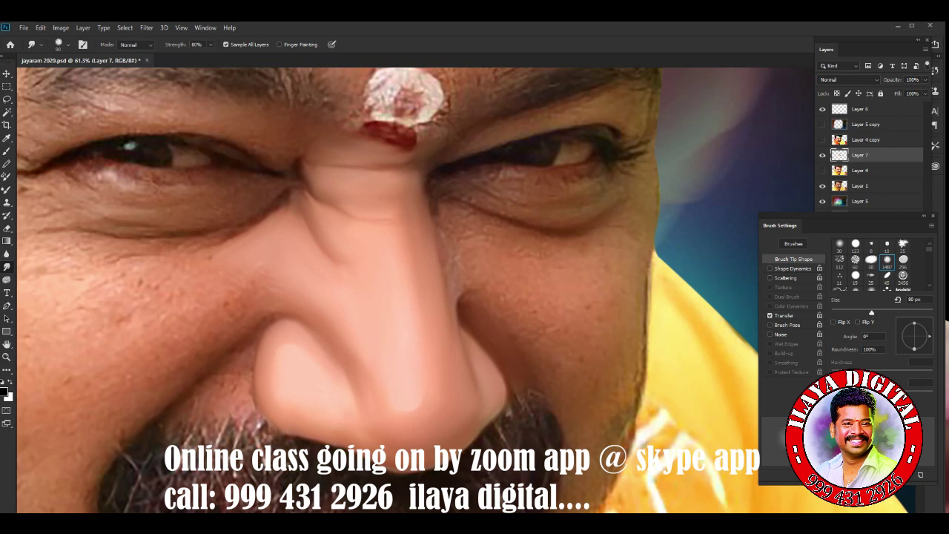
key("bracketright")
Step: With a 60 px brush, smooth the nose base and soften the moustache's upper-left edge
left_click_drag(371, 370, 578, 252)
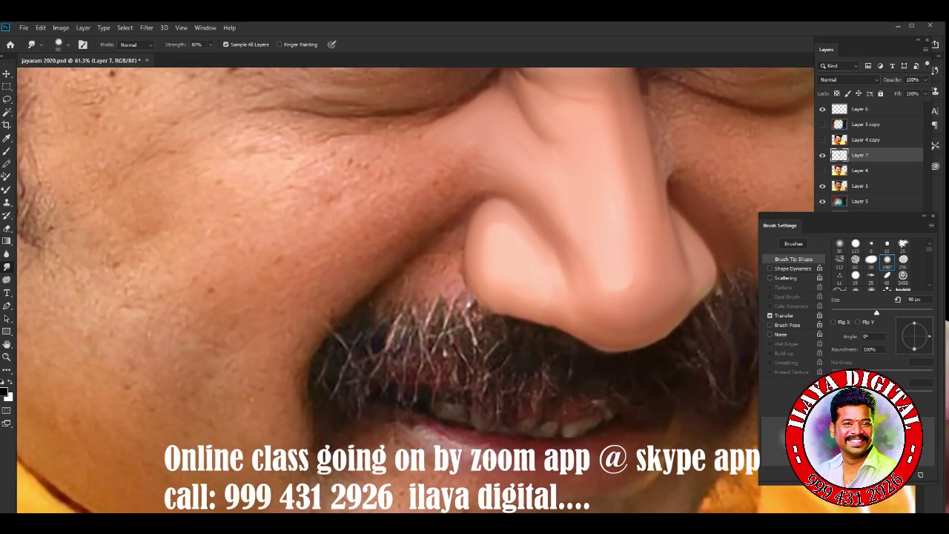
key("bracketleft")
key("bracketleft")
key("bracketleft")
key("bracketright")
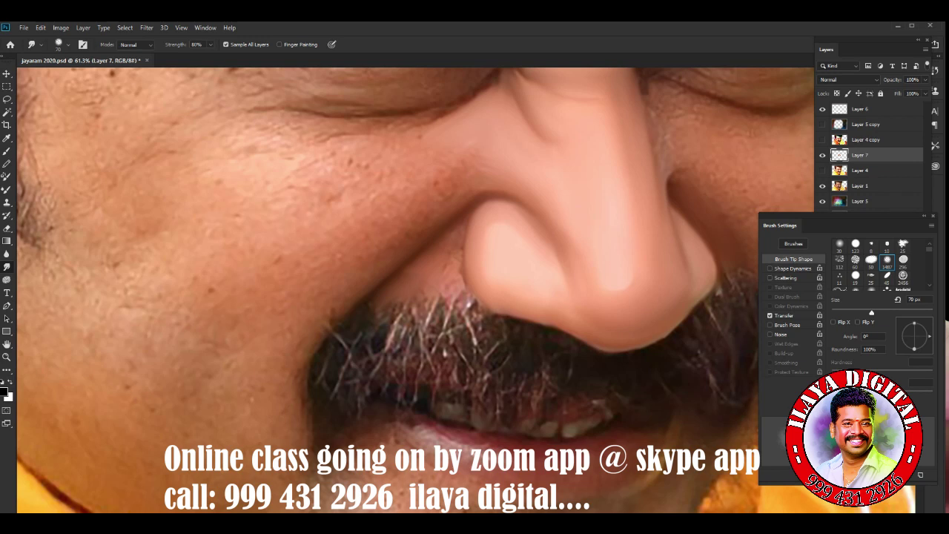
key("bracketleft")
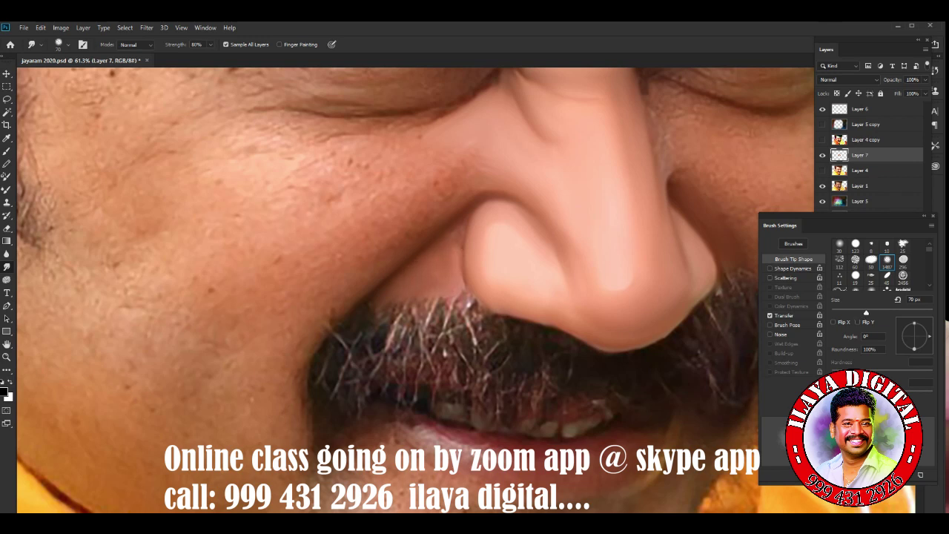
key("bracketleft")
left_click_drag(468, 303, 509, 313)
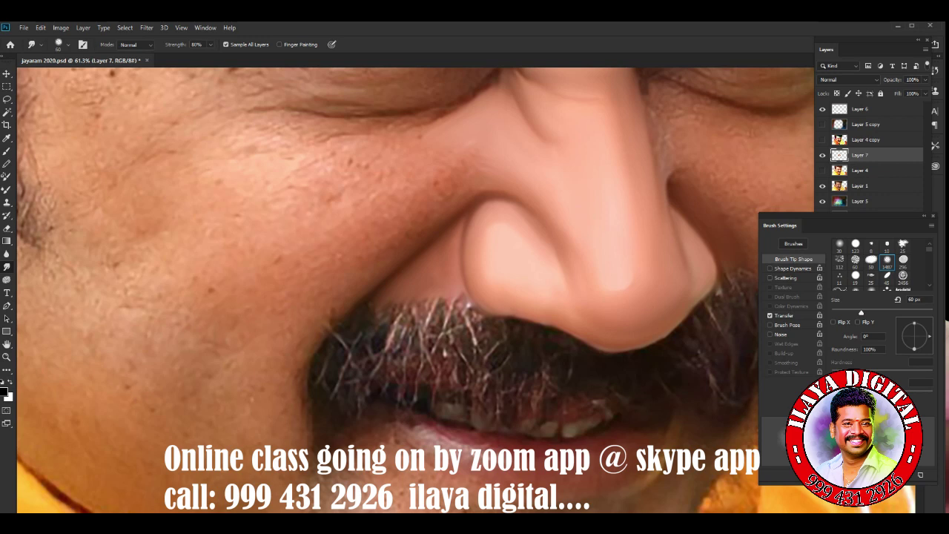
mouse_move(338, 331)
left_mouse_down()
mouse_move(343, 342)
mouse_move(355, 341)
left_mouse_up()
mouse_move(375, 306)
left_mouse_down()
mouse_move(381, 335)
mouse_move(401, 306)
left_mouse_up()
Step: Smear the white moustache hairs upward into soft painted strands, then set the brush to 175 px
mouse_move(412, 341)
left_mouse_down()
mouse_move(426, 298)
mouse_move(441, 301)
left_mouse_up()
left_click_drag(450, 333, 459, 299)
mouse_move(321, 382)
left_mouse_down()
mouse_move(318, 366)
mouse_move(388, 331)
left_mouse_up()
left_click_drag(388, 370, 398, 335)
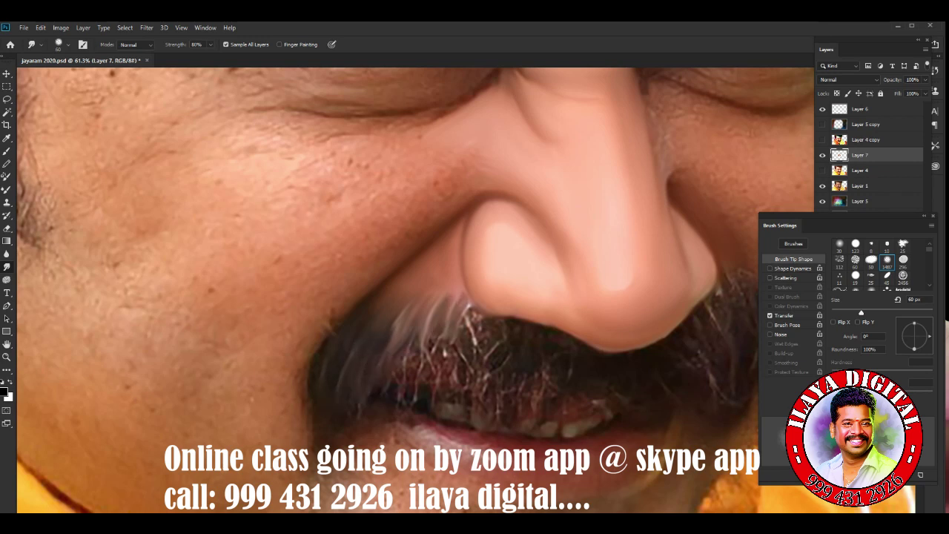
mouse_move(398, 390)
left_mouse_down()
mouse_move(399, 346)
mouse_move(424, 330)
left_mouse_up()
left_click_drag(430, 383, 464, 315)
mouse_move(393, 343)
left_mouse_down()
mouse_move(390, 325)
mouse_move(425, 320)
left_mouse_up()
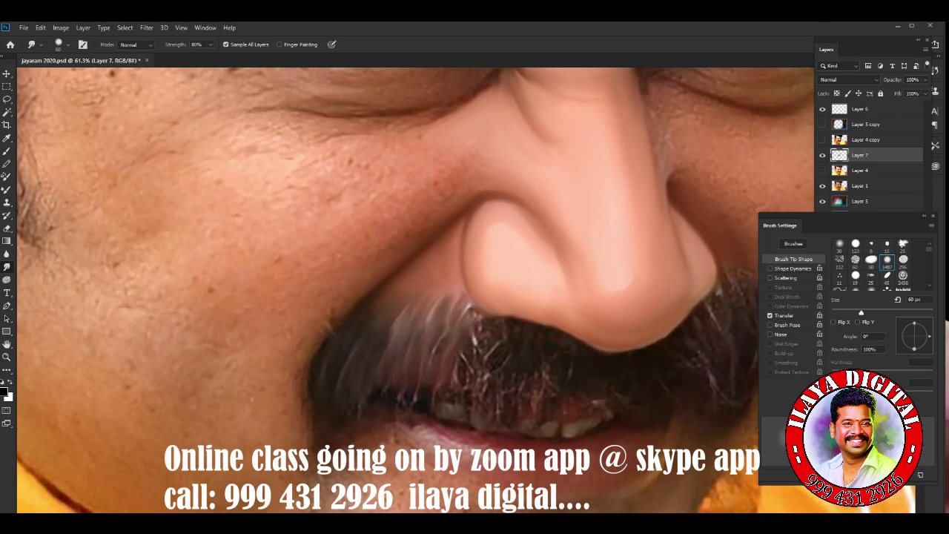
mouse_move(457, 378)
left_mouse_down()
mouse_move(464, 328)
mouse_move(480, 321)
left_mouse_up()
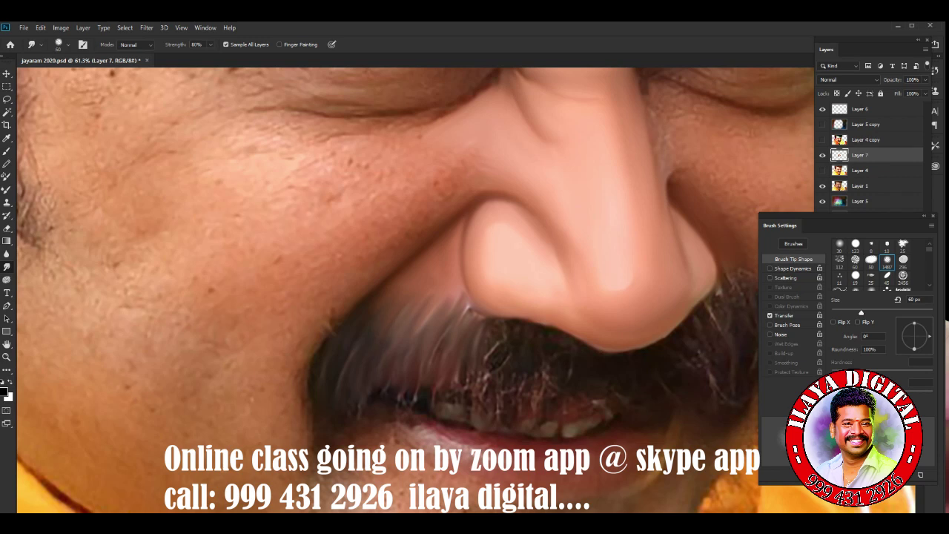
left_click_drag(860, 312, 906, 312)
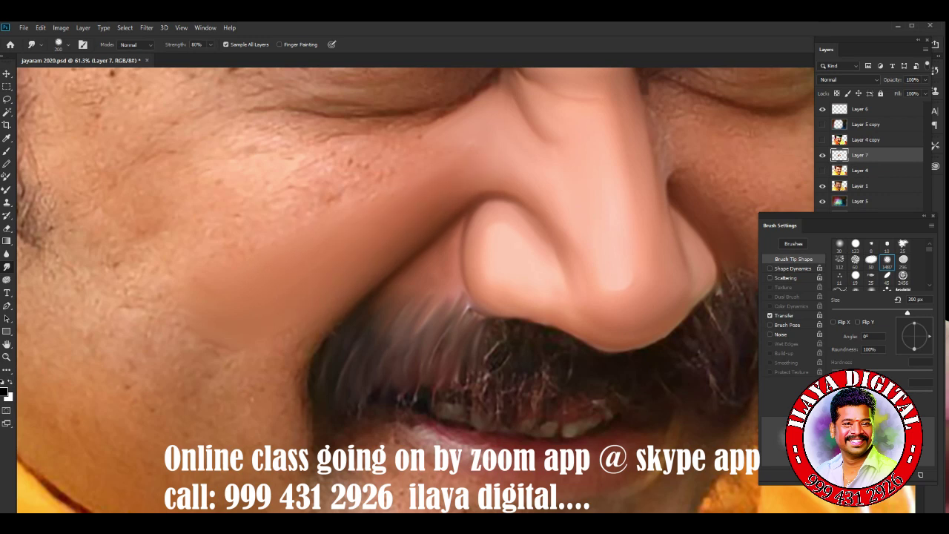
key("bracketleft")
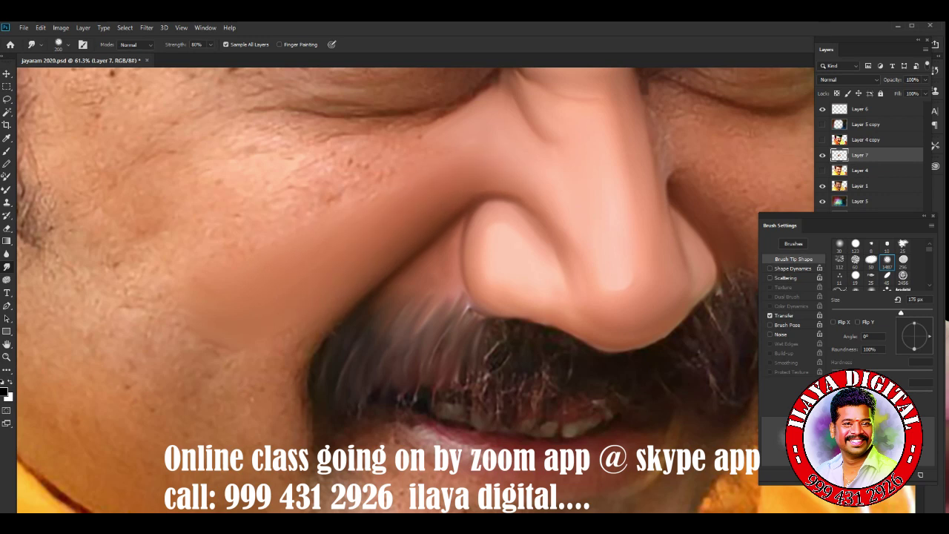
Step: Smudge the lower-cheek stubble into smoother skin with a 150 px brush
left_click_drag(445, 260, 522, 382)
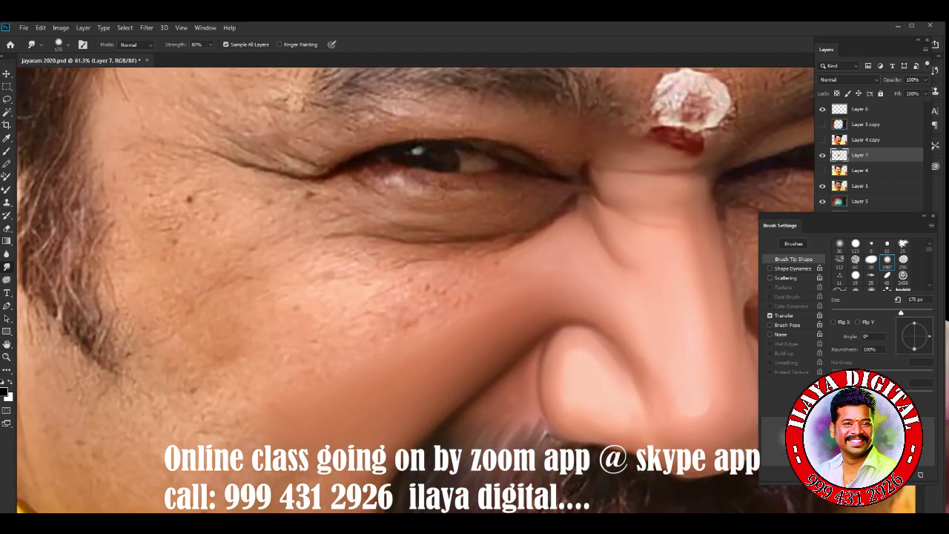
scroll(297, 350, "down", 2)
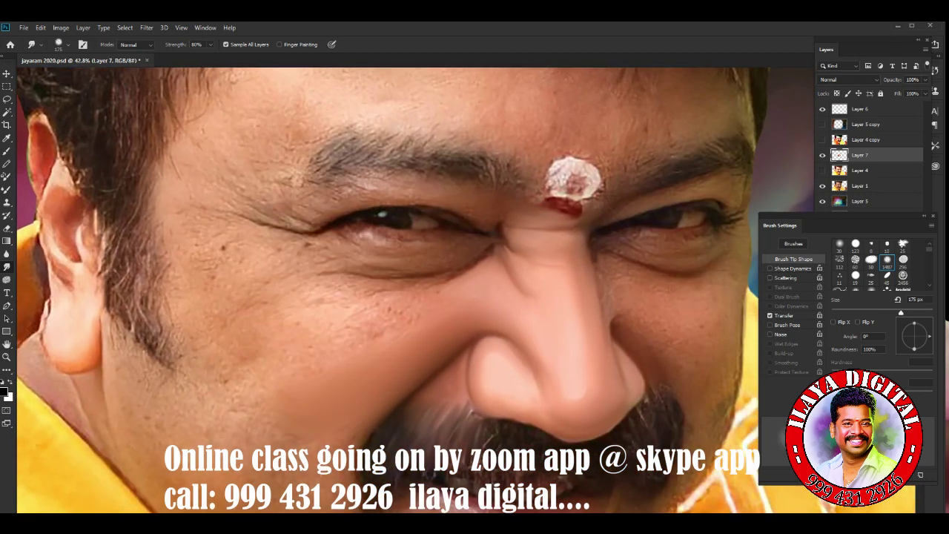
key("bracketright")
key("bracketright")
key("bracketright")
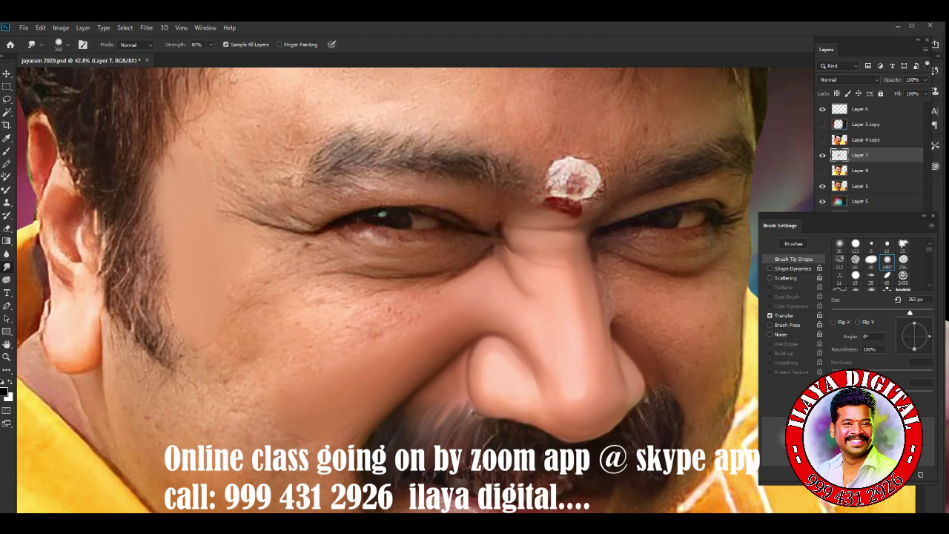
key("bracketleft")
key("bracketright")
key("bracketleft")
key("bracketleft")
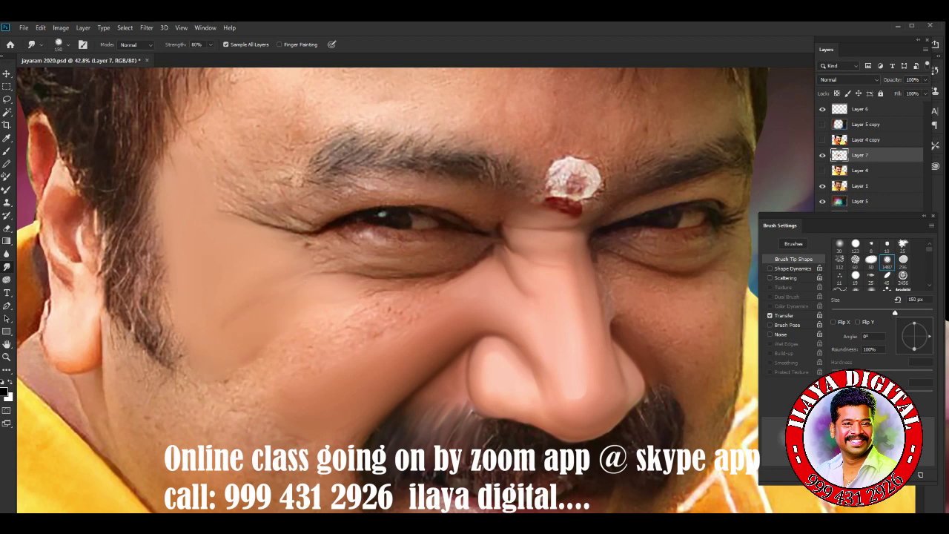
key("bracketleft")
key("bracketleft")
key("bracketleft")
key("bracketleft")
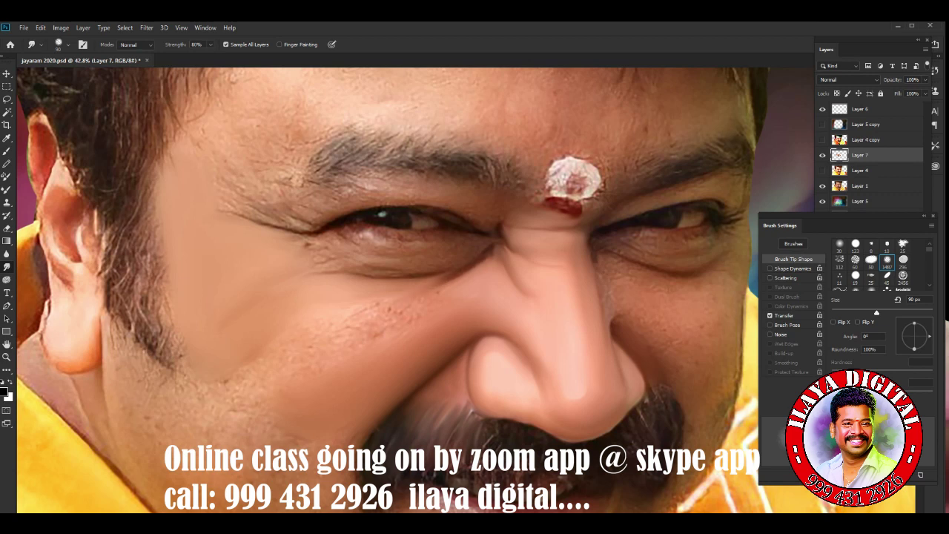
key("bracketright")
key("bracketright")
key("bracketright")
key("bracketright")
key("bracketright")
key("bracketright")
key("bracketright")
key("bracketright")
key("bracketright")
left_click_drag(253, 360, 284, 390)
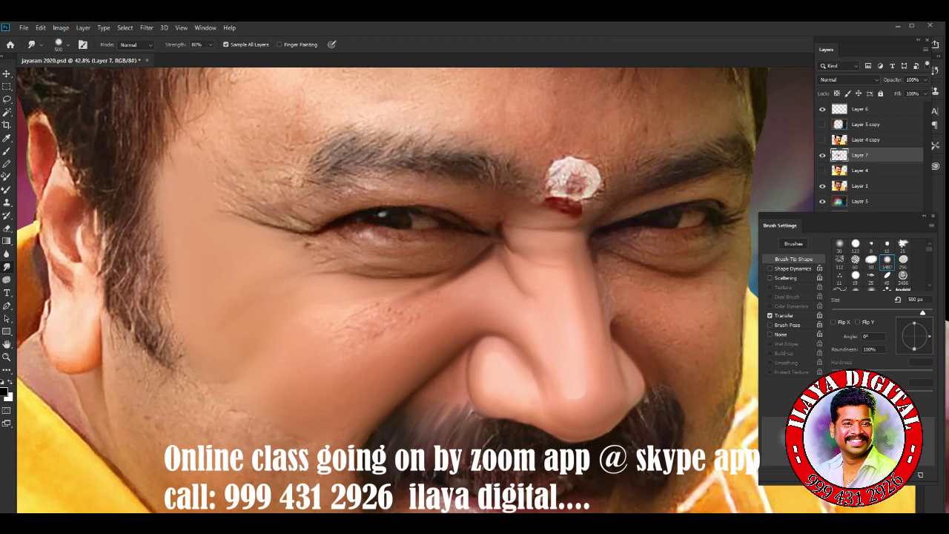
Step: Resize the smudge brush between 200 and 300 px for broader cheek passes
key("bracketleft")
key("bracketleft")
key("bracketleft")
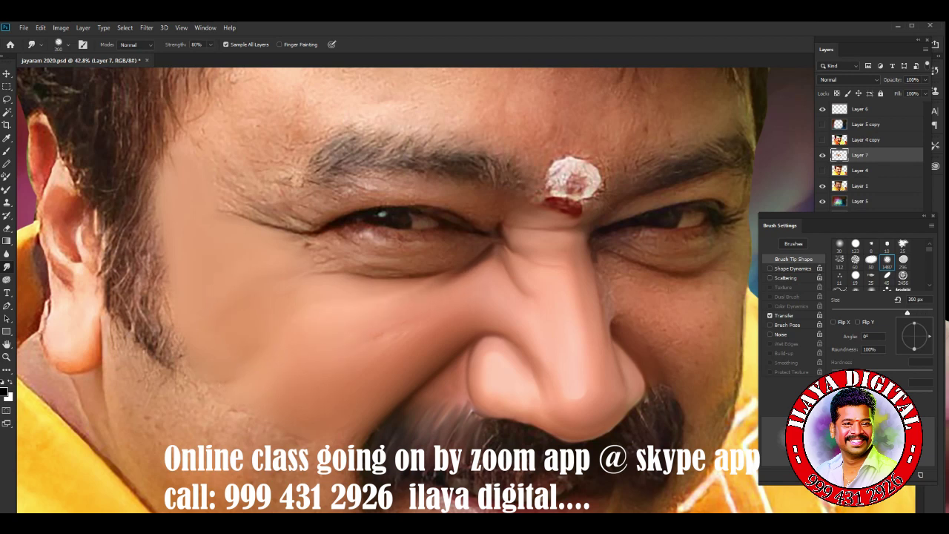
key("bracketright")
key("bracketright")
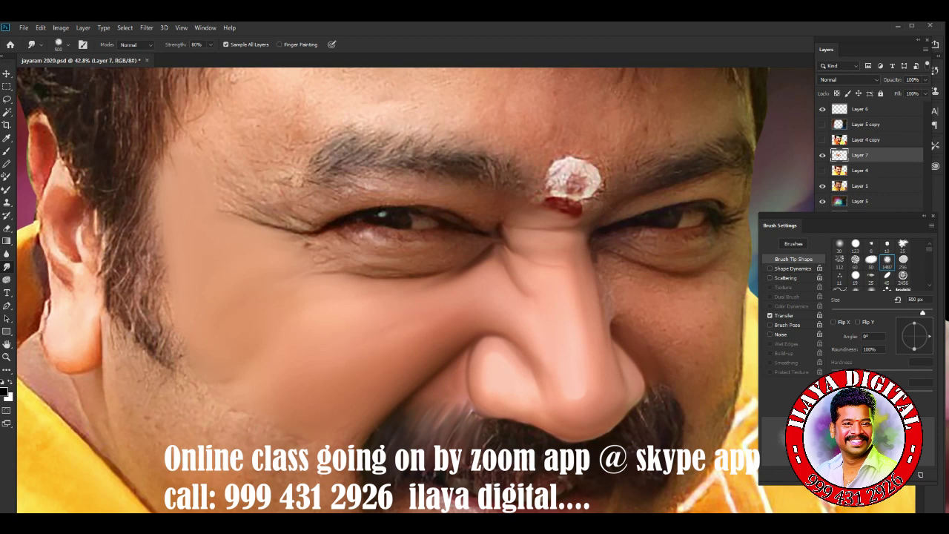
key("bracketleft")
key("bracketleft")
key("bracketleft")
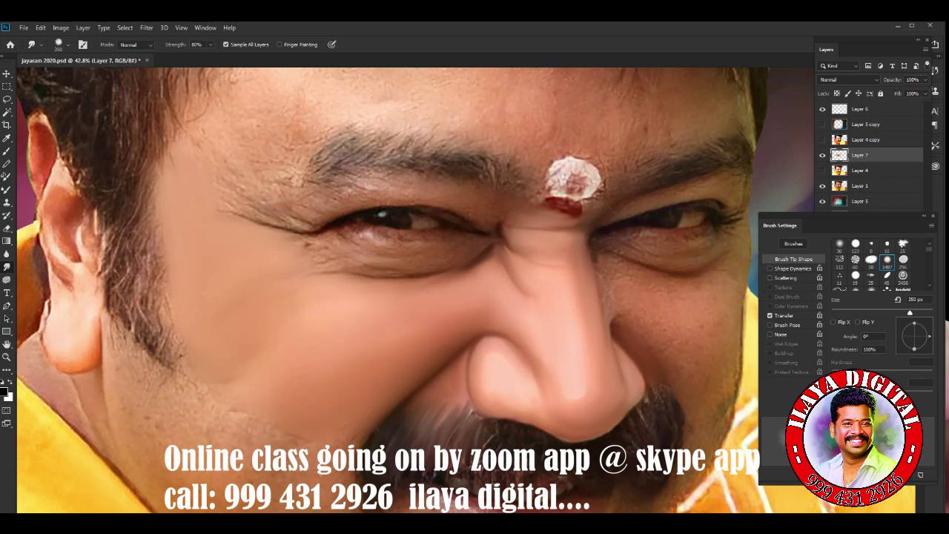
key("bracketright")
key("bracketright")
key("bracketright")
Step: Smudge the left-cheek stubble beside the moustache smooth with a 250–300 px brush
scroll(465, 289, "down", 2)
scroll(466, 289, "down", 3)
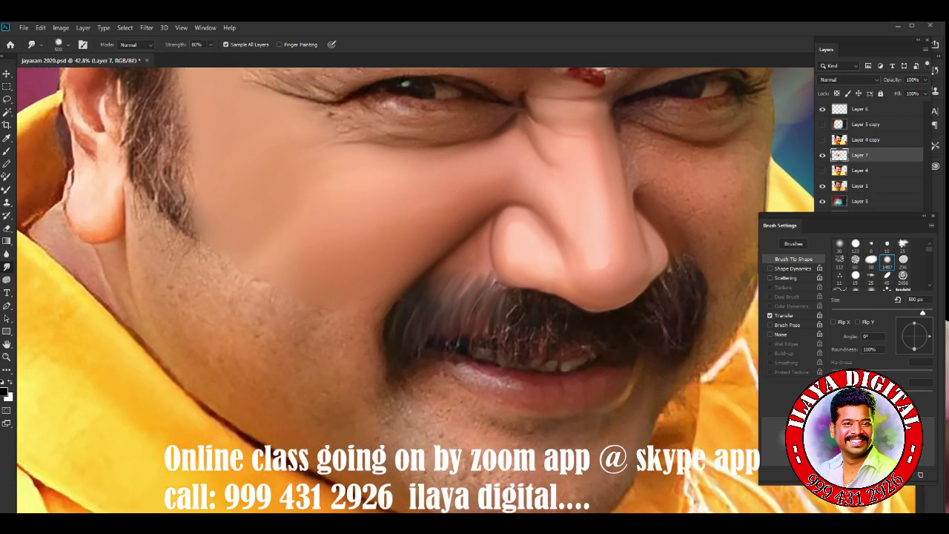
key("bracketleft")
key("bracketleft")
key("bracketleft")
key("bracketleft")
key("bracketleft")
key("bracketleft")
key("bracketright")
key("bracketright")
key("bracketright")
key("bracketright")
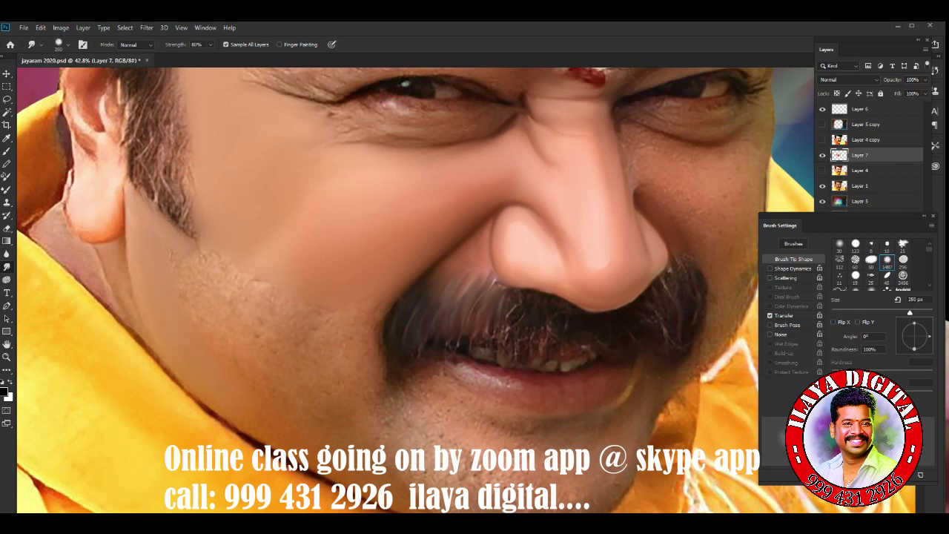
key("bracketright")
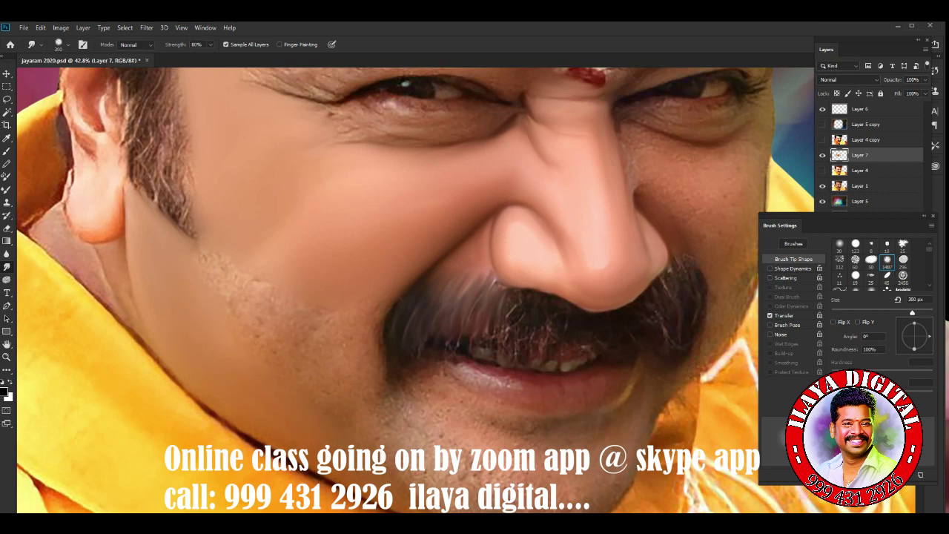
key("bracketright")
left_click_drag(253, 293, 274, 312)
key("bracketleft")
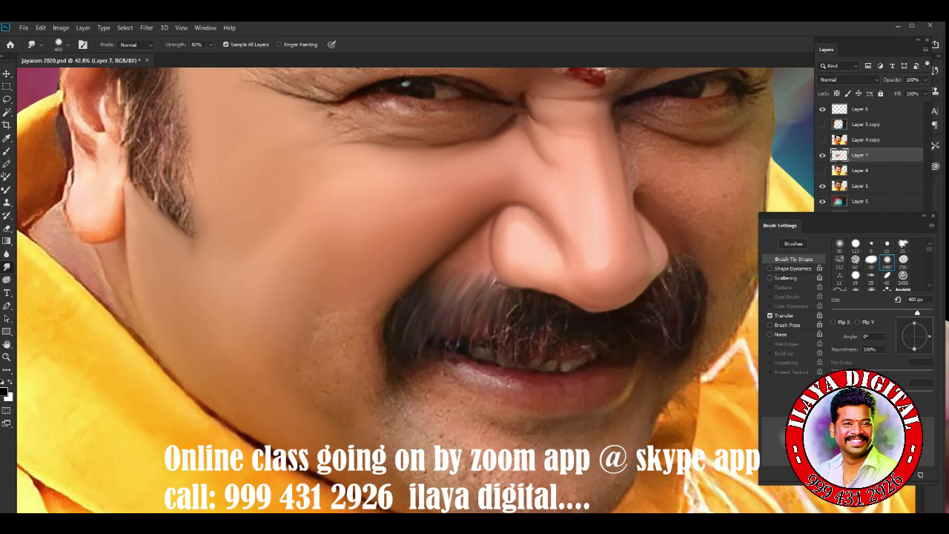
left_click_drag(256, 297, 267, 337)
key("bracketleft")
key("bracketleft")
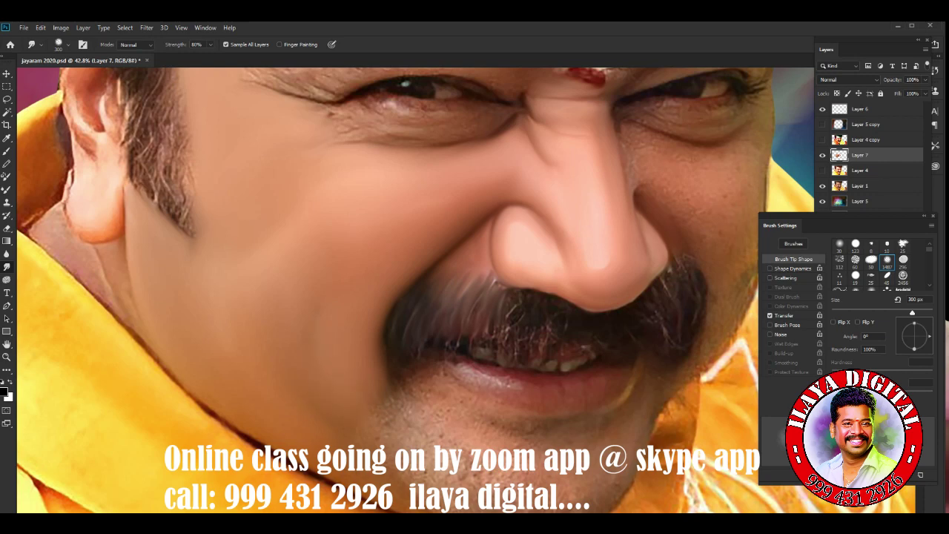
key("bracketleft")
key("bracketleft")
Step: Smudge the forehead hair and temple skin and smooth the left eye's wrinkles with a 300–400 px brush
scroll(415, 289, "up", 5)
key("bracketright")
key("bracketright")
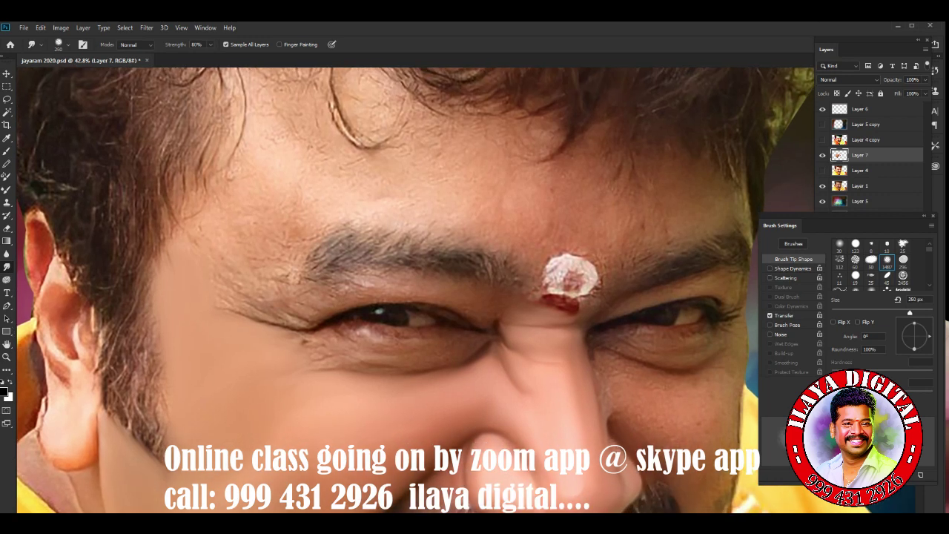
left_click_drag(296, 185, 244, 111)
key("bracketright")
left_click_drag(222, 148, 311, 222)
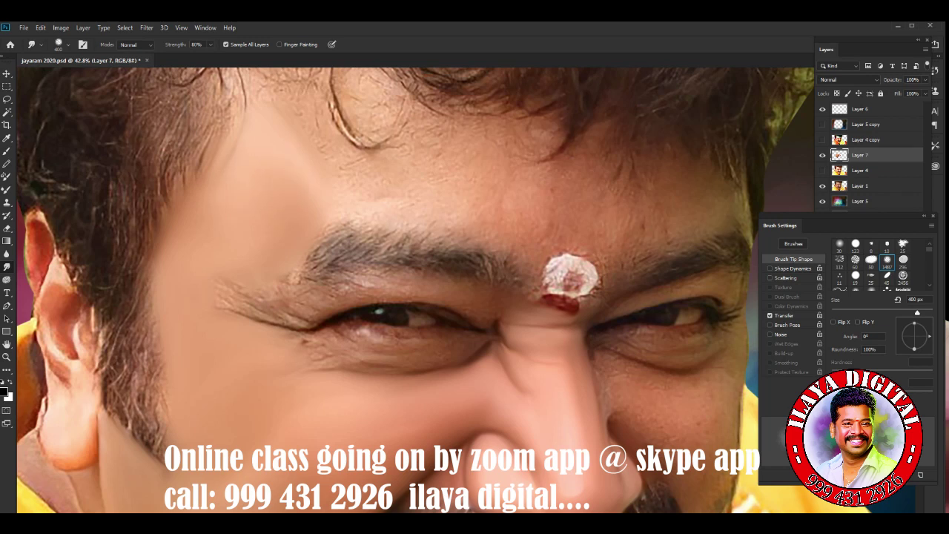
left_click_drag(222, 149, 197, 215)
mouse_move(223, 283)
left_mouse_down()
mouse_move(250, 296)
mouse_move(293, 281)
left_mouse_up()
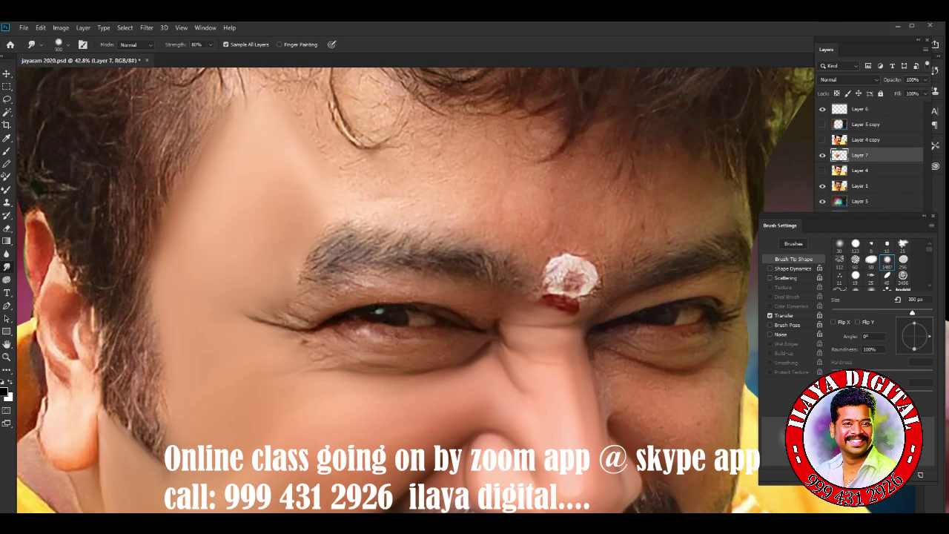
Step: Smooth the skin above the eyebrow and the forehead crease toward the bindi with a 200–500 px brush
key("bracketleft")
key("bracketleft")
key("bracketleft")
key("bracketright")
left_click_drag(430, 224, 504, 223)
key("bracketright")
key("bracketright")
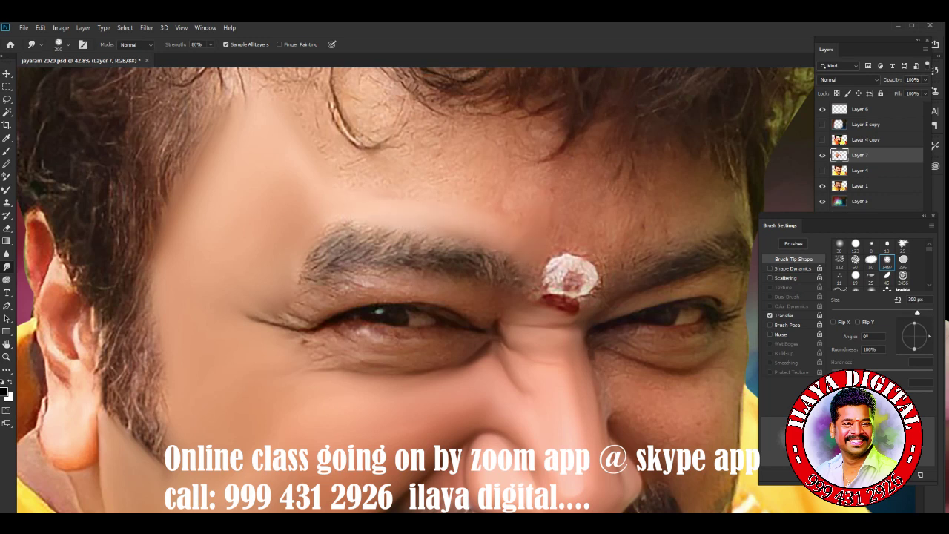
key("bracketright")
left_click_drag(397, 137, 286, 130)
mouse_move(333, 111)
left_mouse_down()
mouse_move(467, 115)
mouse_move(519, 138)
mouse_move(452, 186)
left_mouse_up()
key("bracketright")
mouse_move(297, 194)
left_mouse_down()
mouse_move(327, 204)
mouse_move(348, 231)
left_mouse_up()
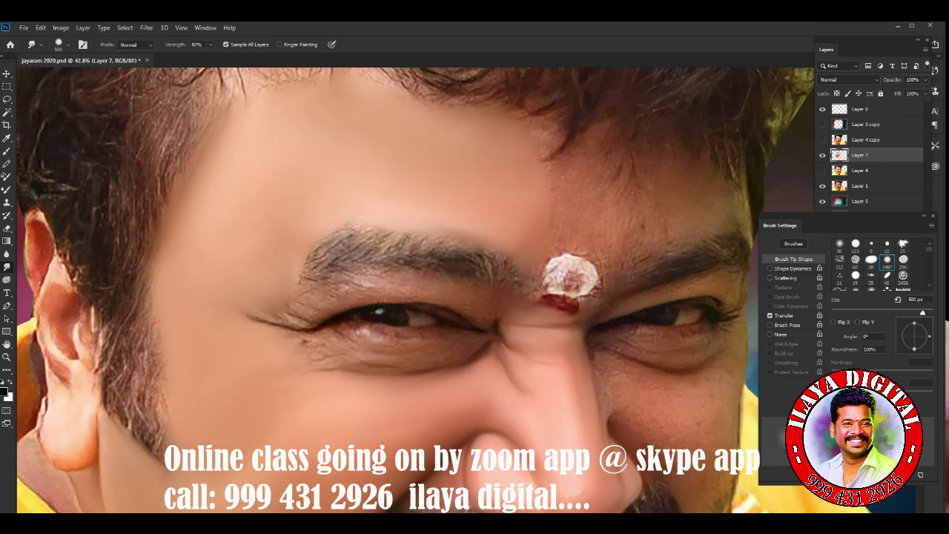
Step: Bring the brush down to about 175 px and brighten the skin under the lower eyelid
key("bracketleft")
key("bracketleft")
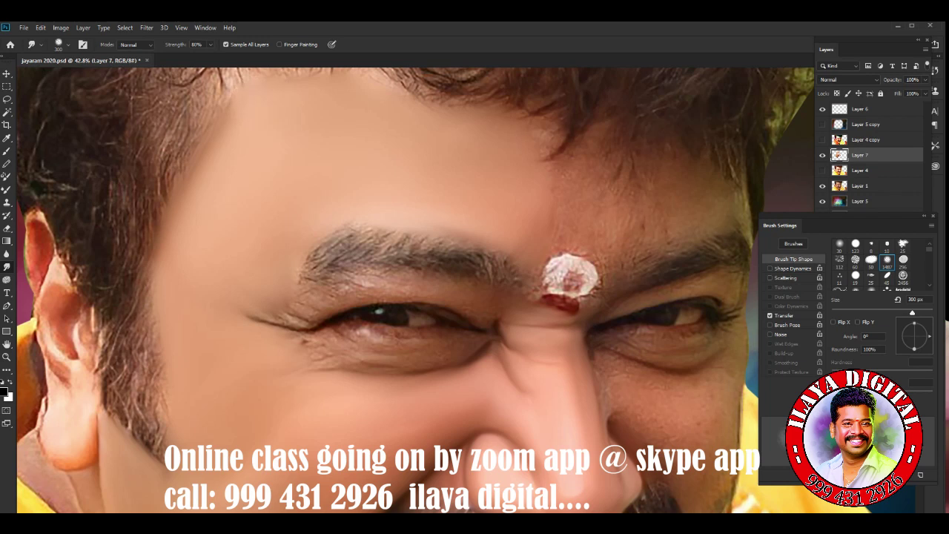
key("bracketright")
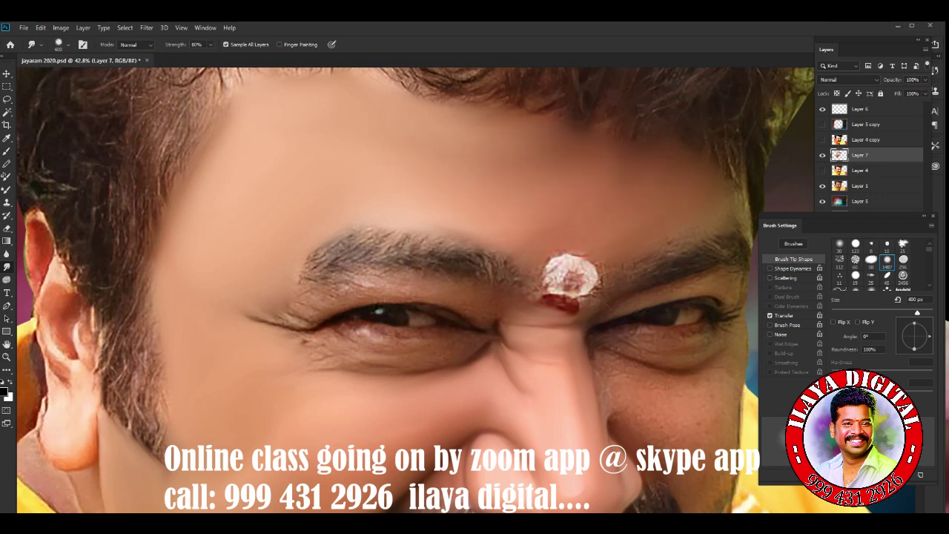
key("bracketleft")
key("bracketleft")
key("bracketleft")
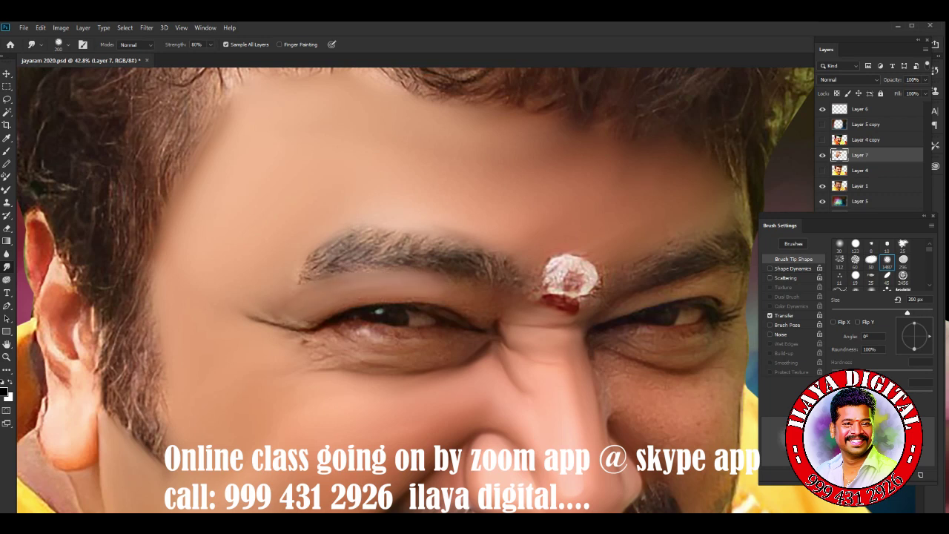
key("bracketleft")
key("bracketleft")
key("bracketleft")
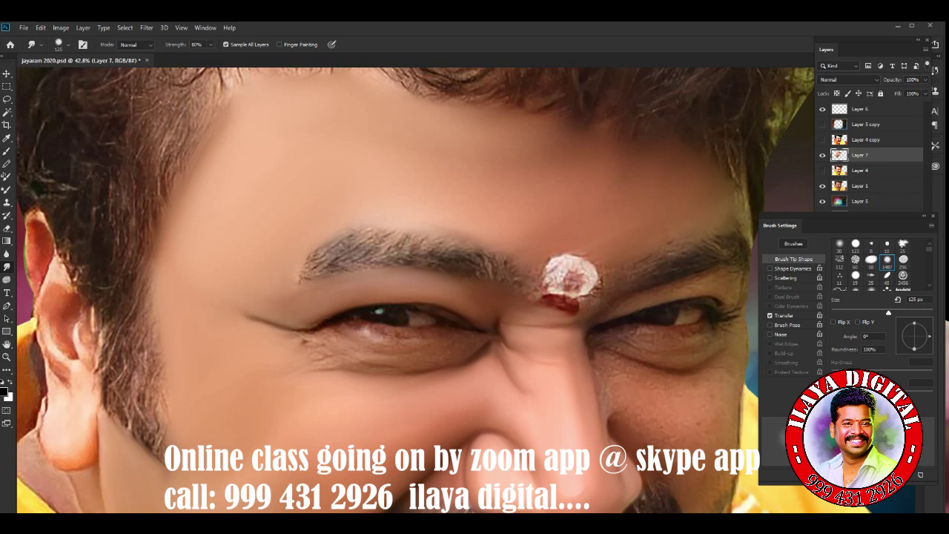
key("bracketleft")
key("bracketright")
mouse_move(343, 362)
left_mouse_down()
mouse_move(395, 363)
mouse_move(311, 370)
left_mouse_up()
Step: Zoom in and smooth the reddish veins and crease under the left eye with a 90–125 px brush
scroll(439, 490, "up", 2)
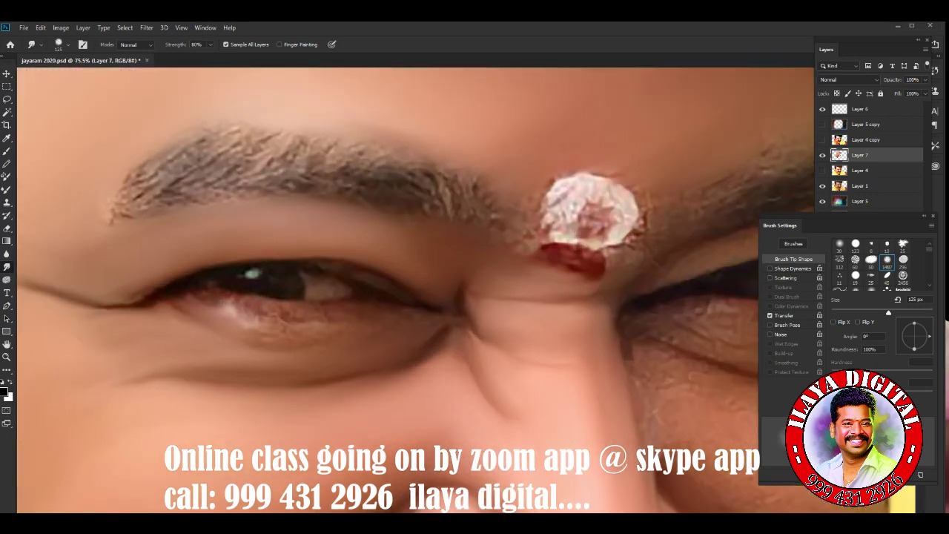
scroll(439, 489, "up", 2)
key("bracketleft")
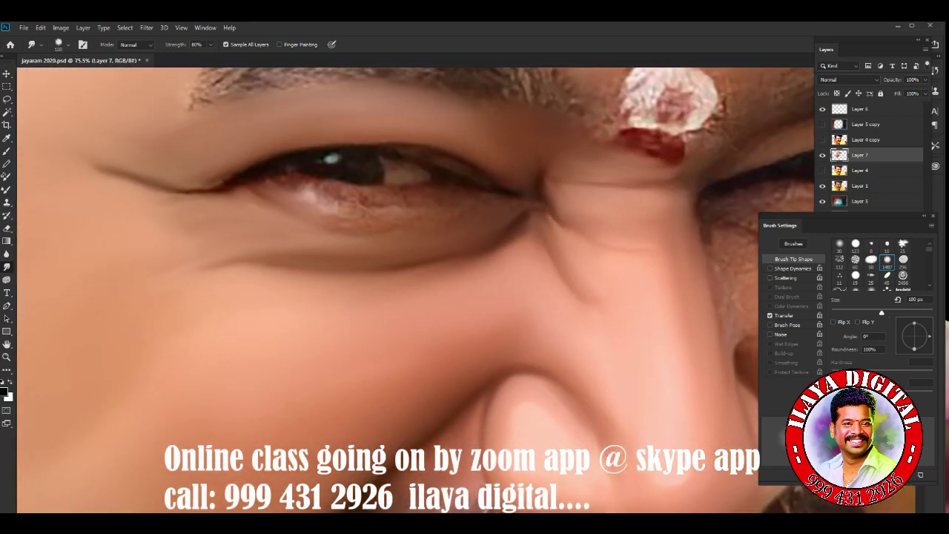
key("bracketright")
left_click_drag(186, 236, 297, 238)
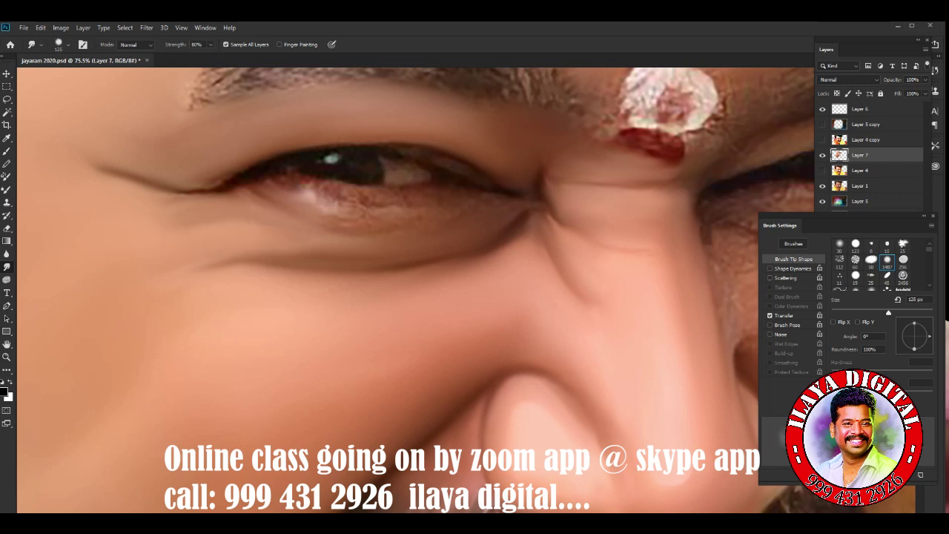
key("bracketleft")
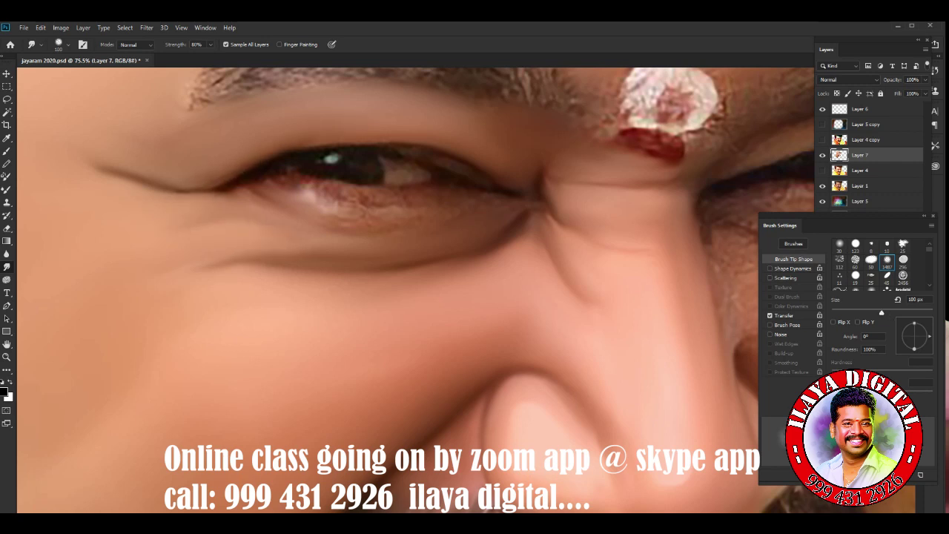
key("bracketleft")
key("bracketright")
mouse_move(295, 190)
left_mouse_down()
mouse_move(405, 196)
mouse_move(292, 189)
mouse_move(358, 216)
mouse_move(456, 211)
mouse_move(511, 194)
left_mouse_up()
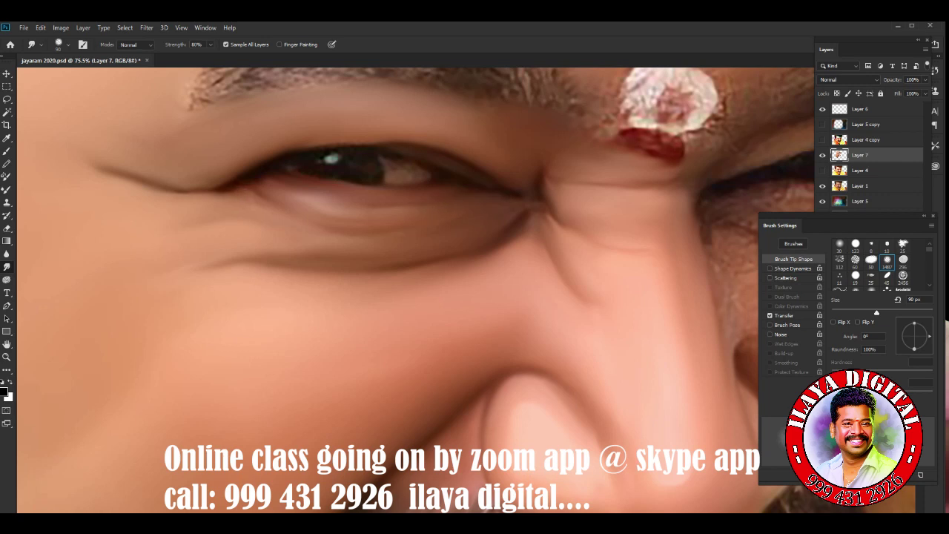
left_click_drag(241, 192, 299, 210)
Step: Brighten the iris edge and reshape the creases toward the nose bridge with a 50–80 px brush
key("bracketleft")
key("bracketleft")
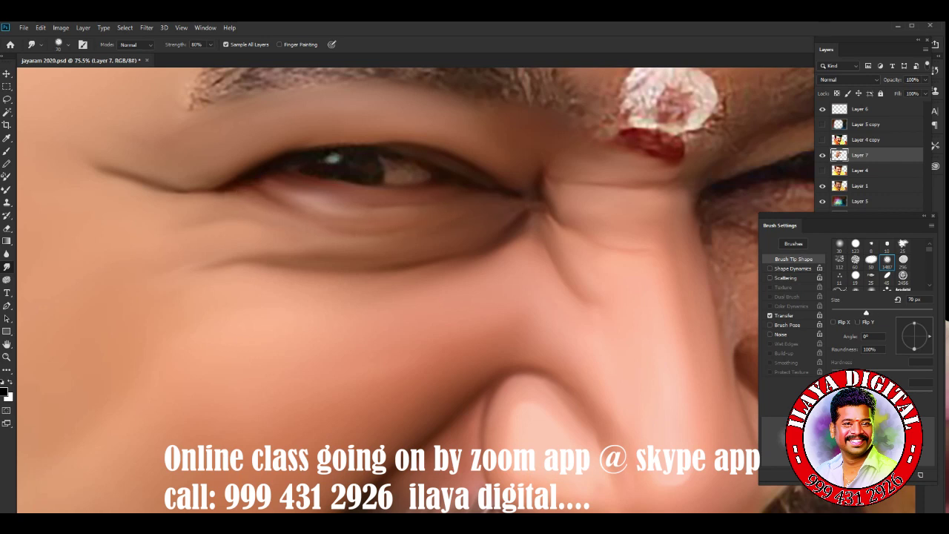
key("bracketleft")
key("bracketleft")
left_click_drag(415, 172, 424, 172)
key("bracketright")
mouse_move(547, 175)
left_mouse_down()
mouse_move(563, 185)
mouse_move(571, 229)
mouse_move(599, 237)
left_mouse_up()
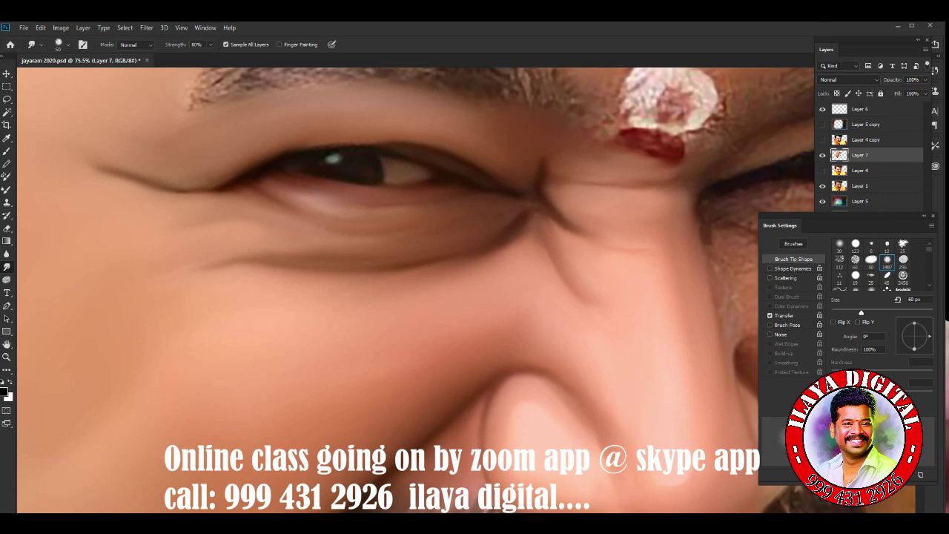
left_click_drag(432, 267, 466, 260)
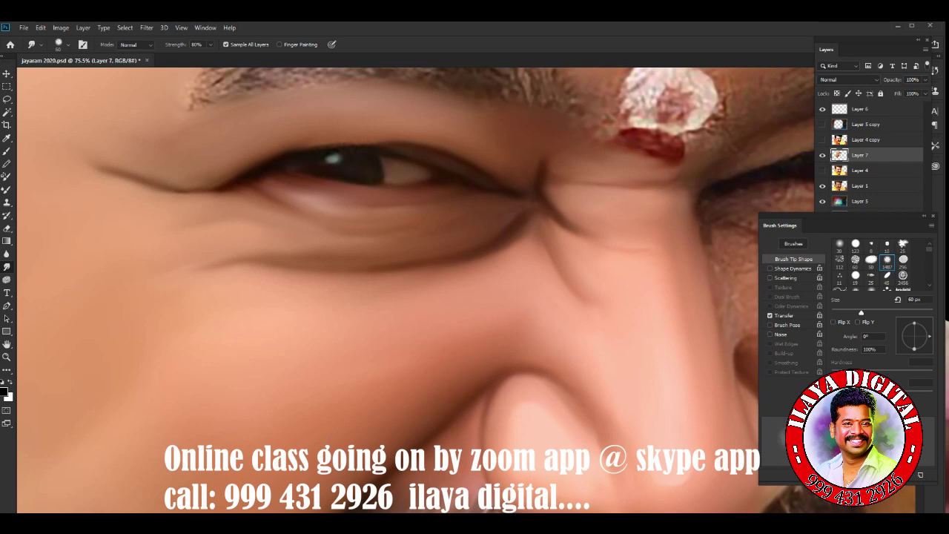
key("bracketright")
key("bracketright")
key("bracketright")
key("bracketright")
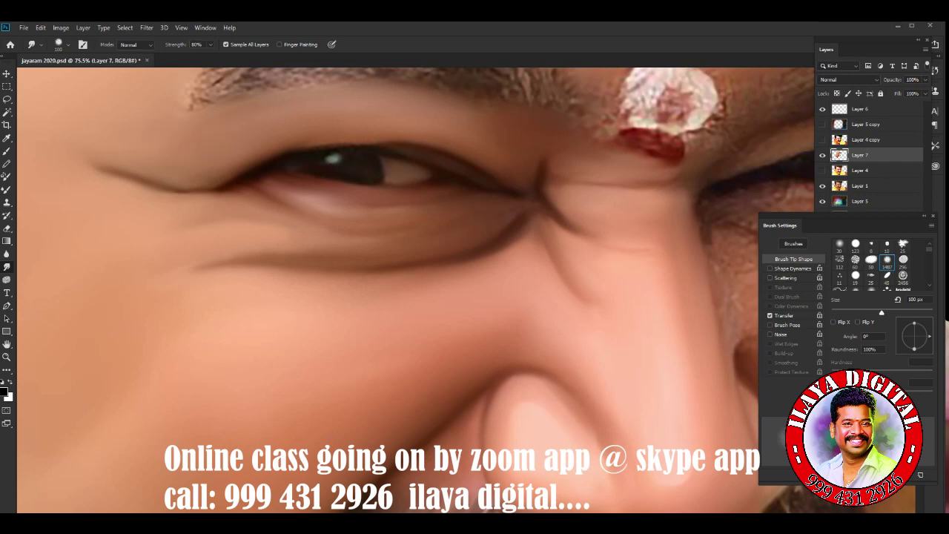
scroll(515, 307, "down", 2)
Step: Soften the eyebrow and blend its speckled left end and lower edge with an 80 px brush
scroll(415, 289, "up", 3)
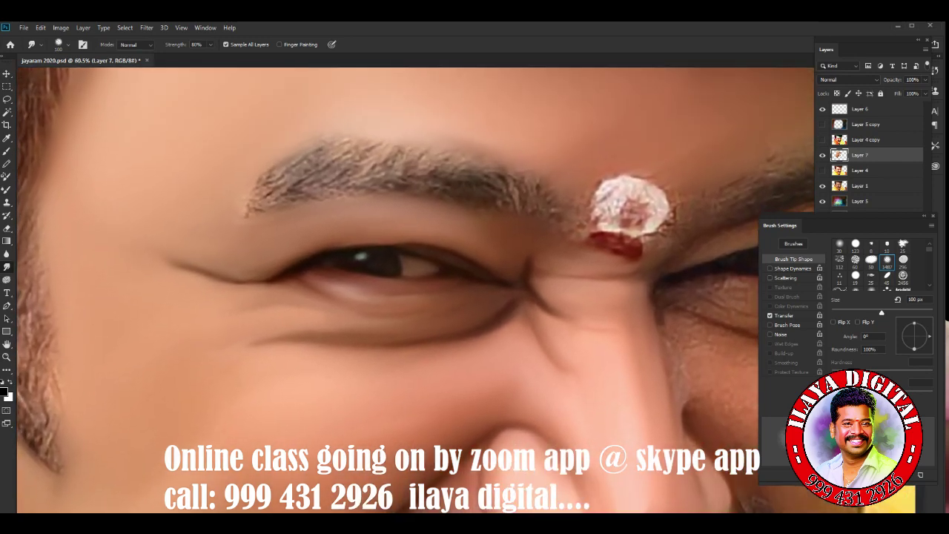
key("bracketleft")
key("bracketleft")
mouse_move(257, 180)
left_mouse_down()
mouse_move(326, 137)
mouse_move(352, 148)
mouse_move(400, 142)
left_mouse_up()
mouse_move(354, 163)
left_mouse_down()
mouse_move(426, 159)
mouse_move(504, 173)
mouse_move(516, 191)
mouse_move(516, 172)
mouse_move(538, 180)
left_mouse_up()
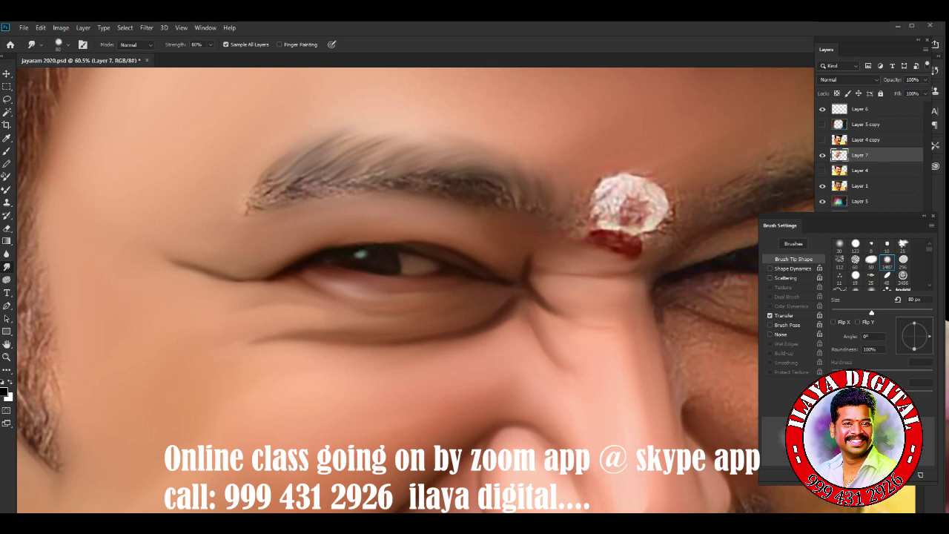
mouse_move(269, 182)
left_mouse_down()
mouse_move(254, 196)
mouse_move(282, 181)
mouse_move(363, 178)
mouse_move(375, 158)
left_mouse_up()
mouse_move(366, 190)
left_mouse_down()
mouse_move(452, 181)
mouse_move(445, 169)
left_mouse_up()
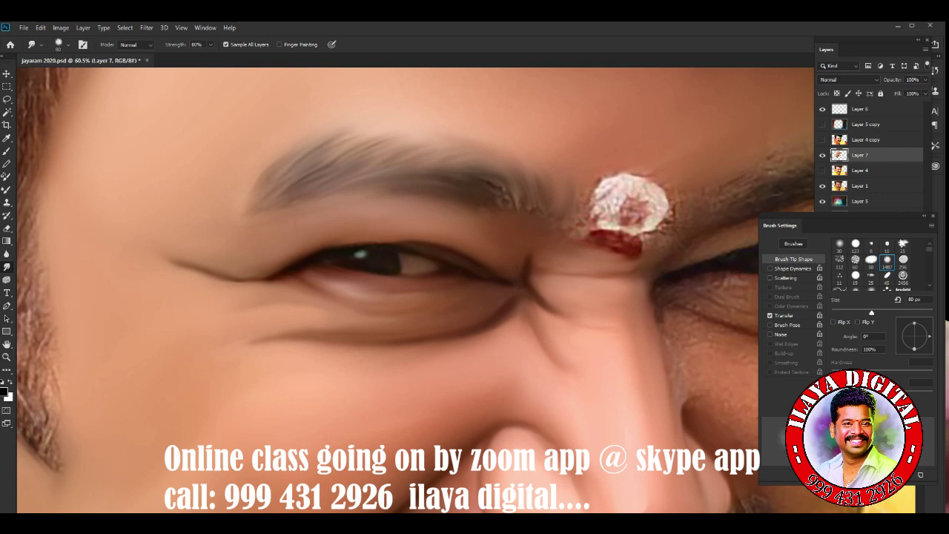
Step: Smear the eyebrow's right and left ends outward, then zoom out and back in on the face
mouse_move(516, 199)
left_mouse_down()
mouse_move(534, 211)
mouse_move(575, 198)
left_mouse_up()
left_click_drag(255, 194, 241, 209)
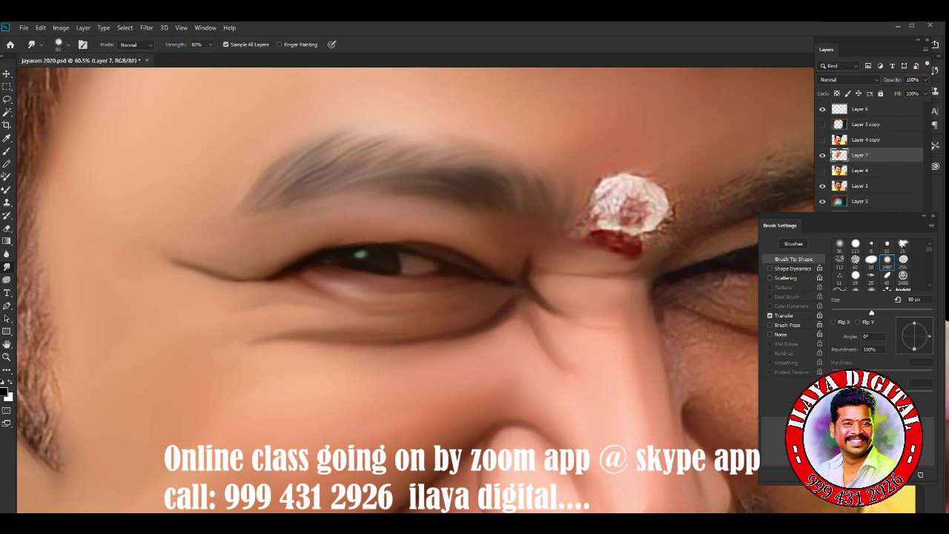
scroll(415, 289, "up", 5)
scroll(416, 289, "down", 3)
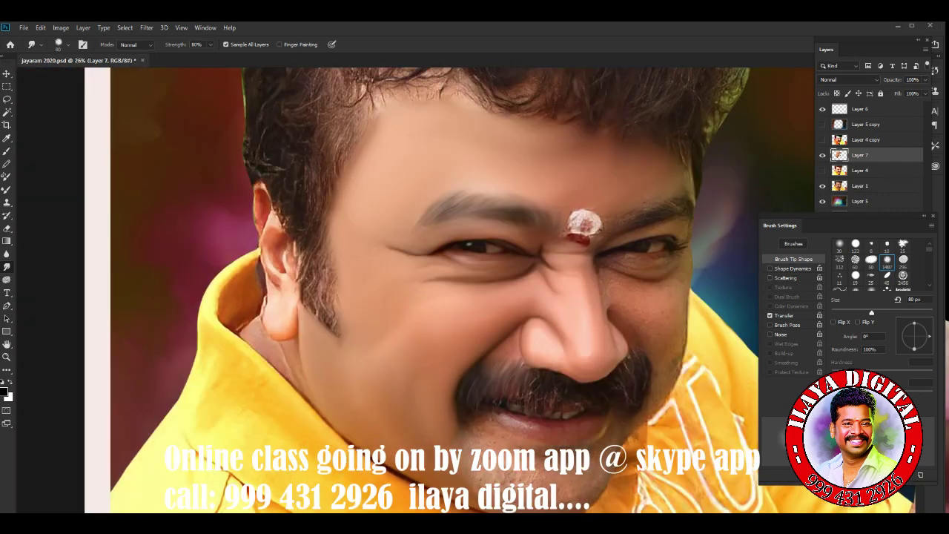
scroll(415, 289, "down", 3)
scroll(415, 289, "down", 2)
scroll(416, 289, "up", 1)
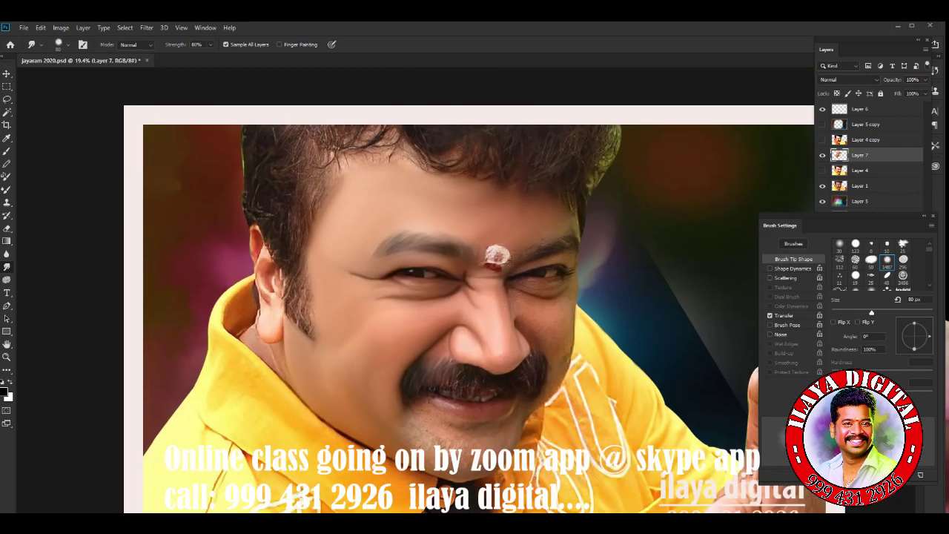
scroll(415, 289, "up", 3)
scroll(415, 289, "up", 2)
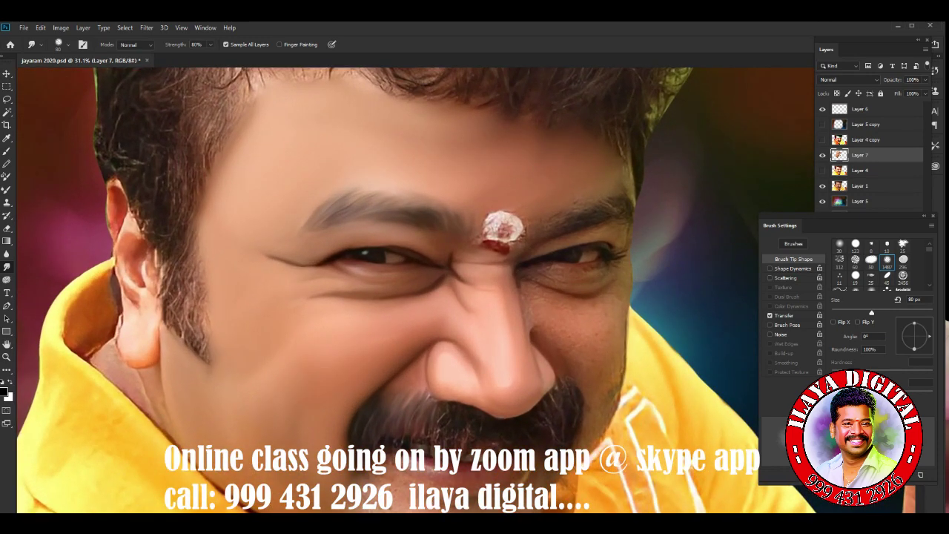
Step: Deepen the shadows with a Curves adjustment, moving the black point to input 48
key("ctrl+m")
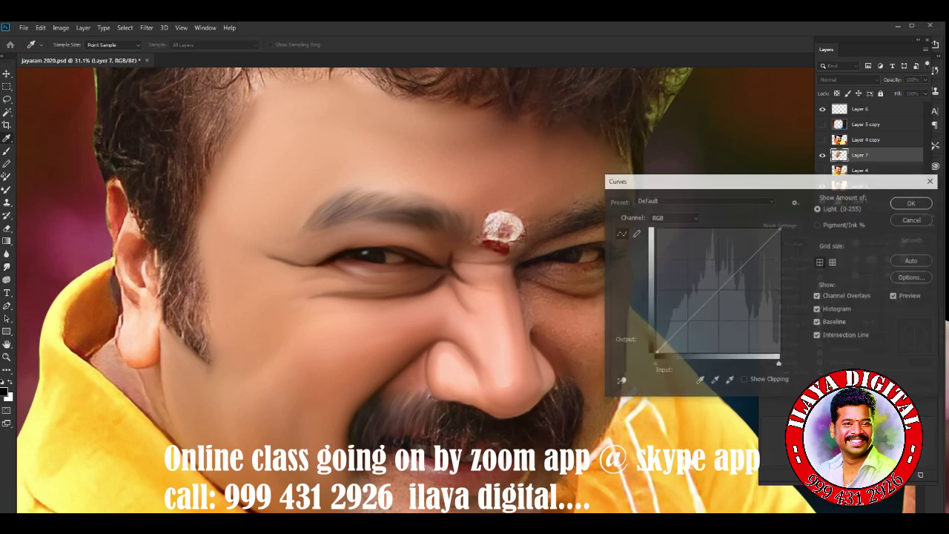
left_click_drag(655, 354, 666, 353)
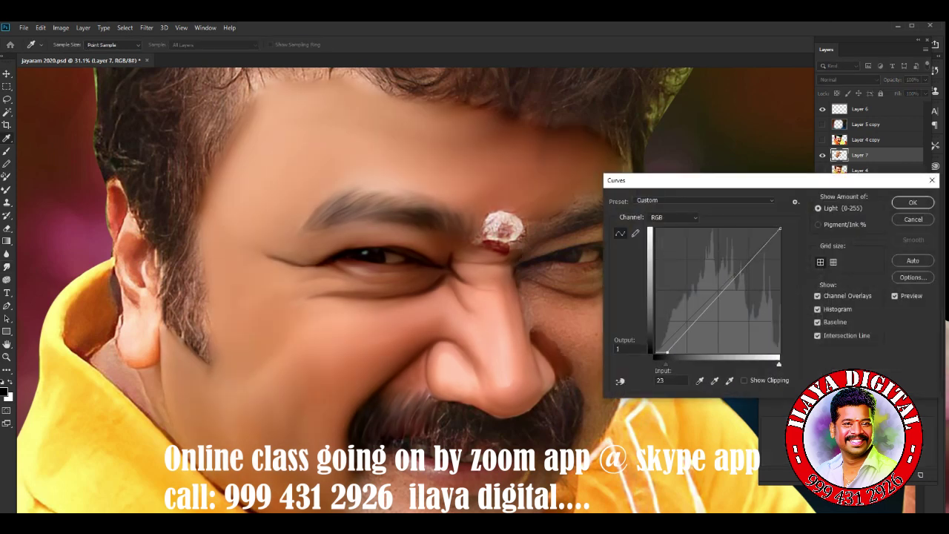
left_click_drag(666, 353, 671, 353)
left_click(913, 203)
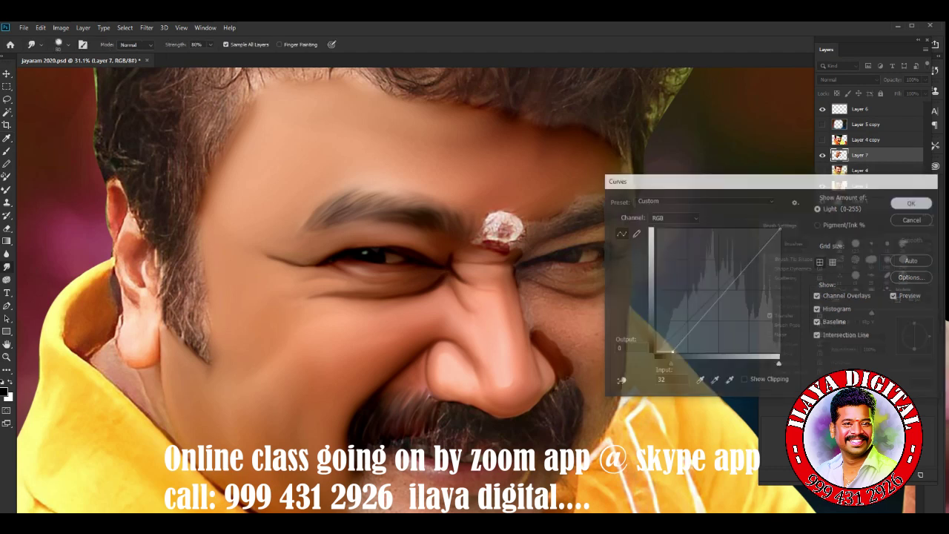
Step: In Color Balance, shift the midtones to 0/-15/-14 and move on to the Highlights levels
key("ctrl+b")
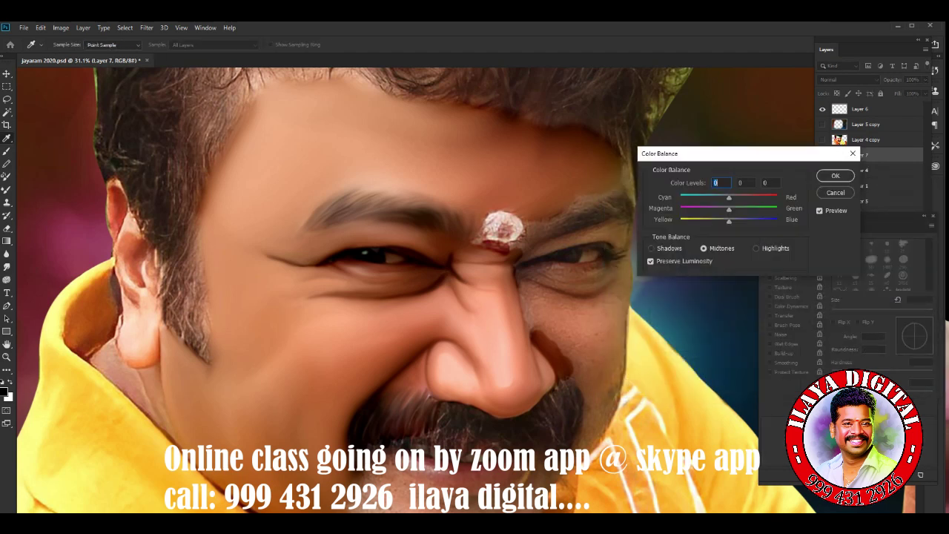
key("Tab")
key("Tab")
type("-12")
key("shift+Tab")
type("-13")
key("Tab")
key("shift+Tab")
key("Down")
key("Down")
key("Tab")
key("ctrl+3")
Step: Set the highlights yellow–blue level to +19 and apply the Color Balance
type("19")
key("Return")
scroll(415, 289, "down", 5)
scroll(415, 289, "up", 2)
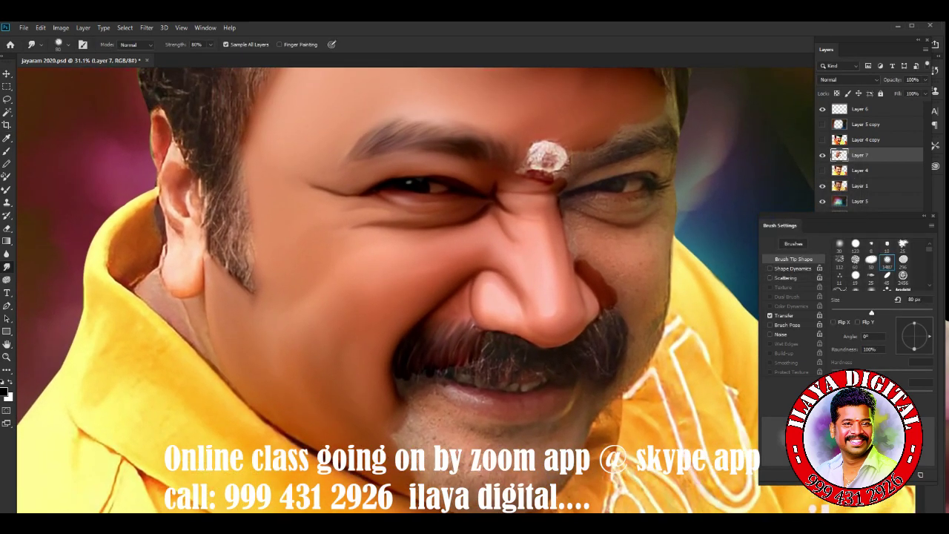
scroll(387, 302, "down", 2)
scroll(388, 302, "down", 1)
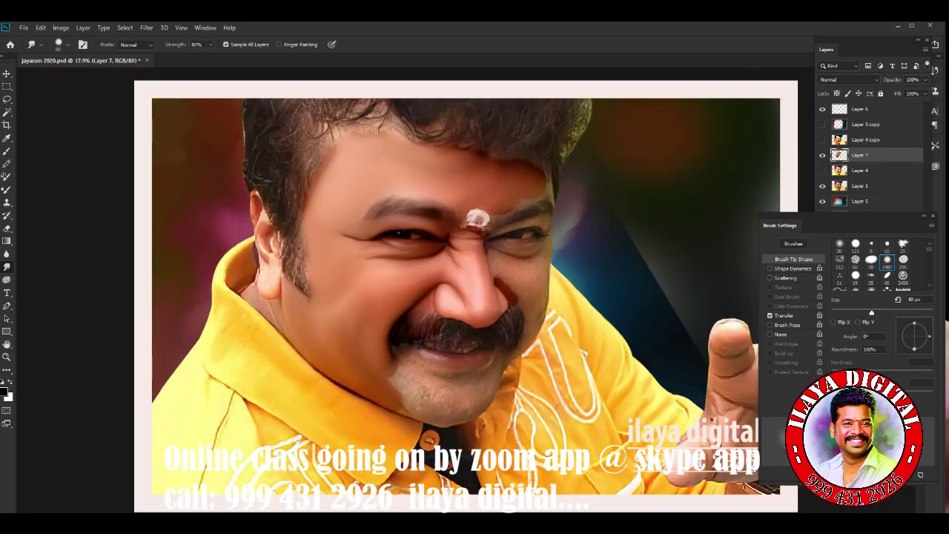
Step: Switch to the Pen tool and toggle Layer 7 off and on to compare with the original
key("p")
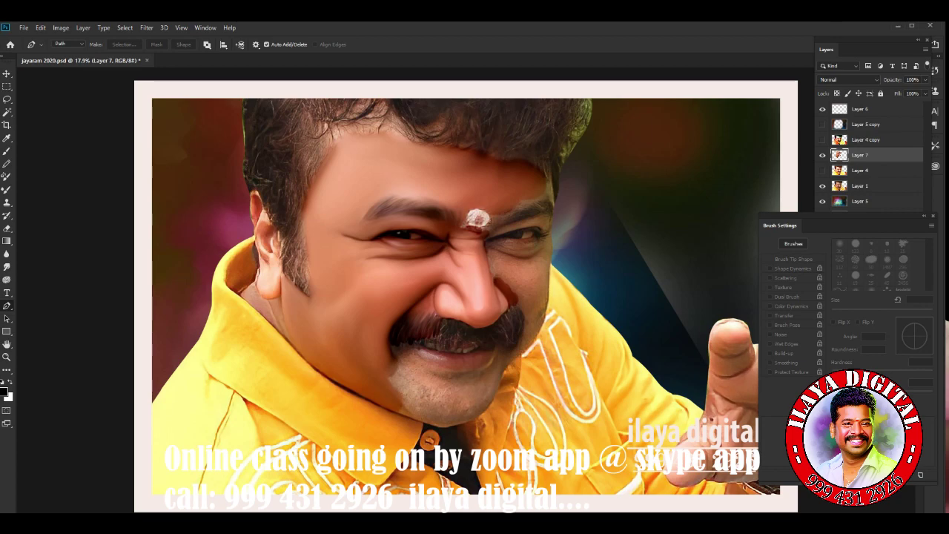
scroll(404, 281, "up", 5)
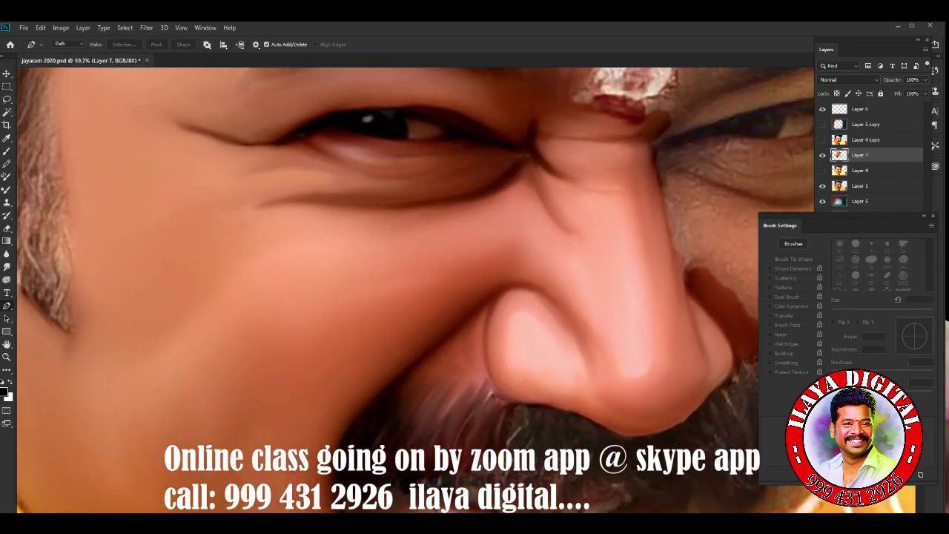
scroll(415, 289, "up", 2)
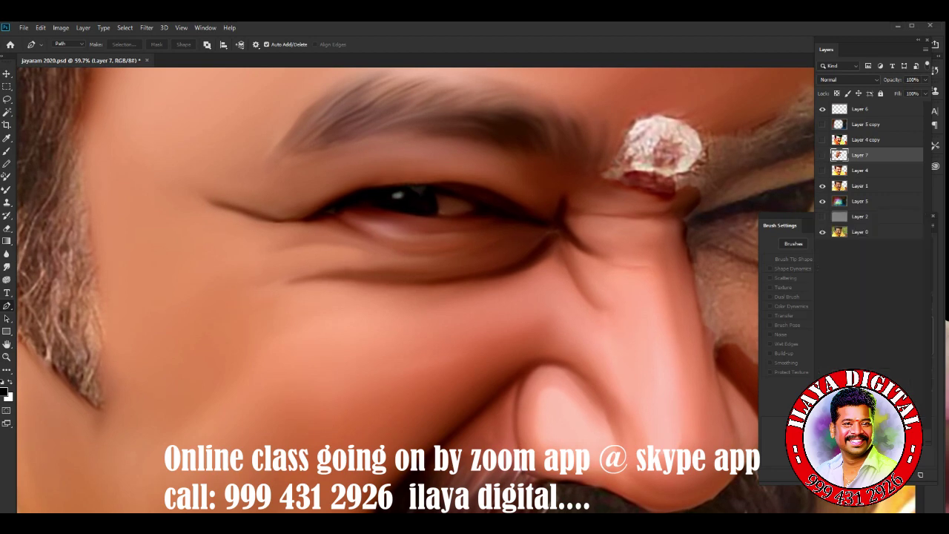
left_click(823, 155)
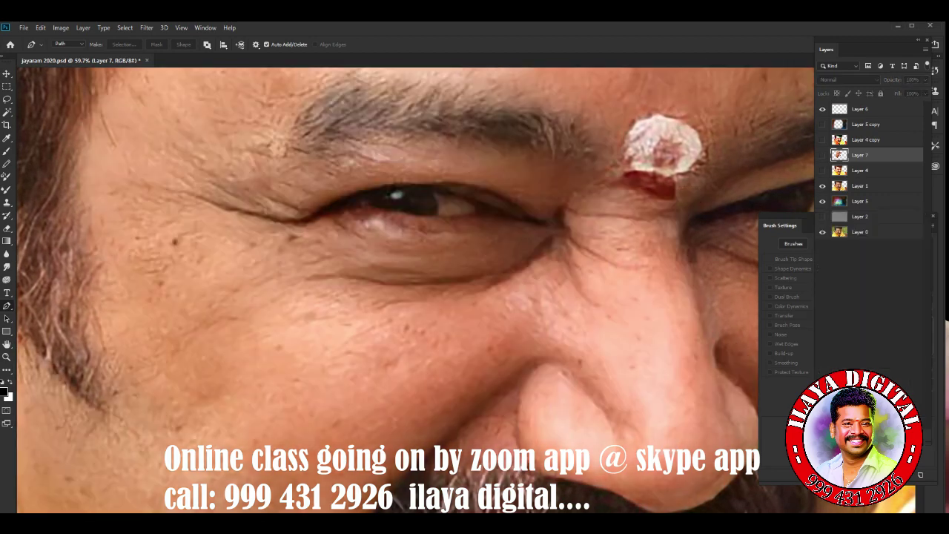
left_click(822, 155)
scroll(430, 267, "down", 3)
scroll(430, 267, "down", 3)
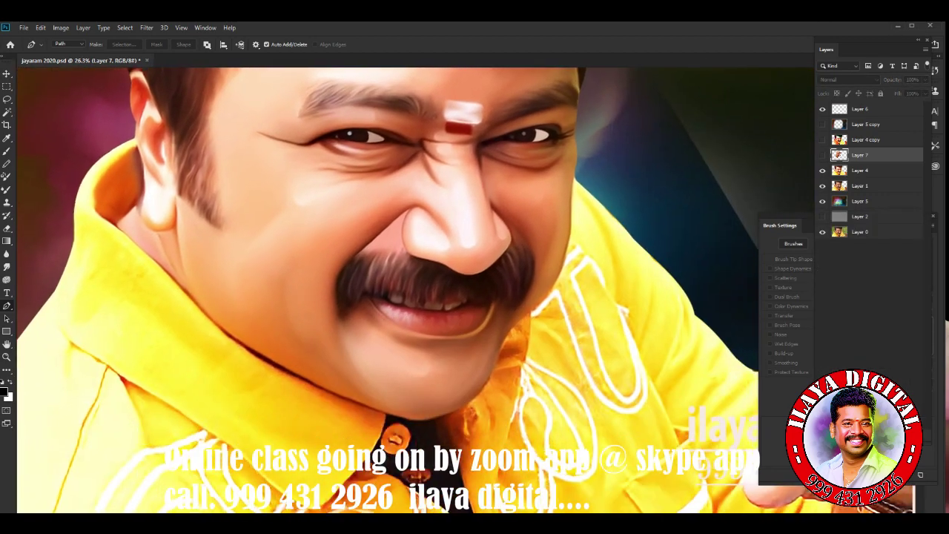
scroll(430, 267, "down", 3)
scroll(429, 267, "down", 3)
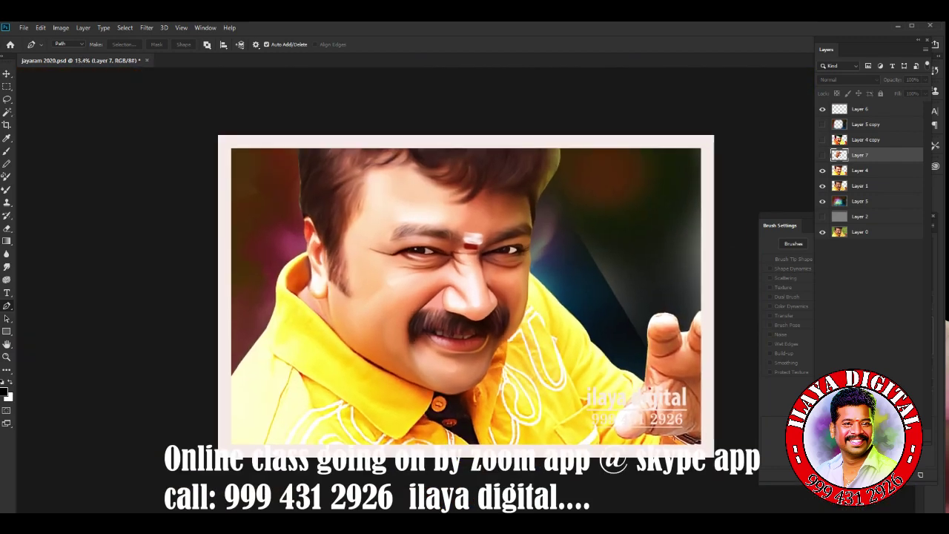
left_click(822, 155)
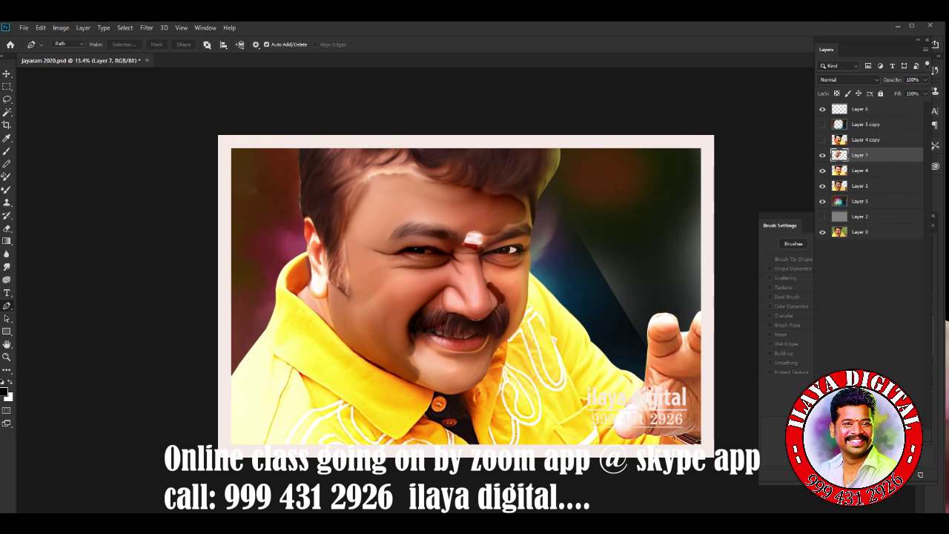
Step: Show Layer 4 copy, hide Layer 7, and zoom in on the face
left_click(822, 140)
left_click(822, 155)
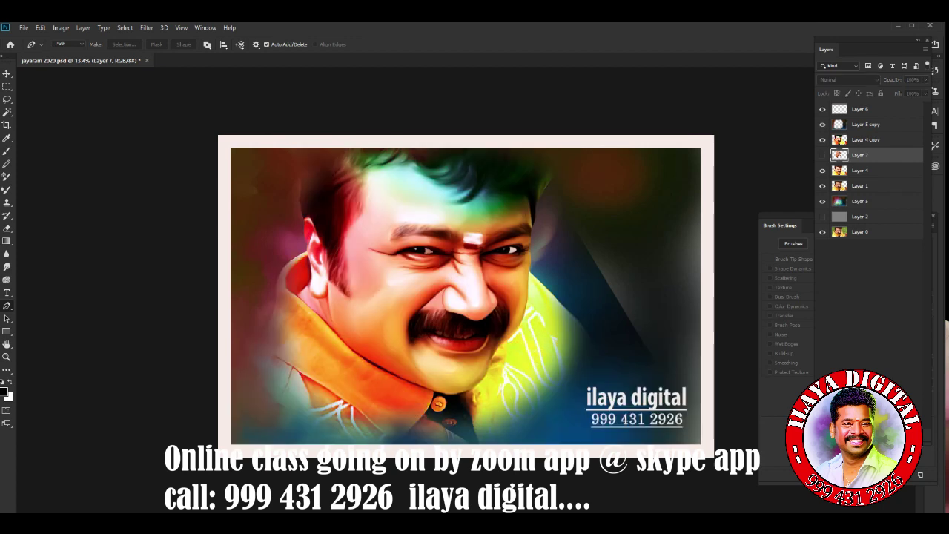
scroll(470, 289, "up", 3)
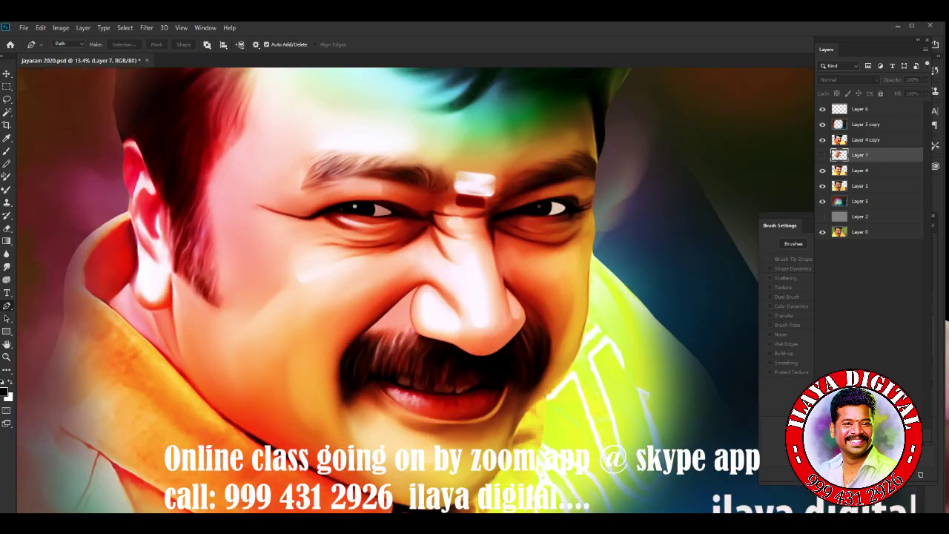
scroll(470, 289, "up", 2)
scroll(415, 289, "up", 1)
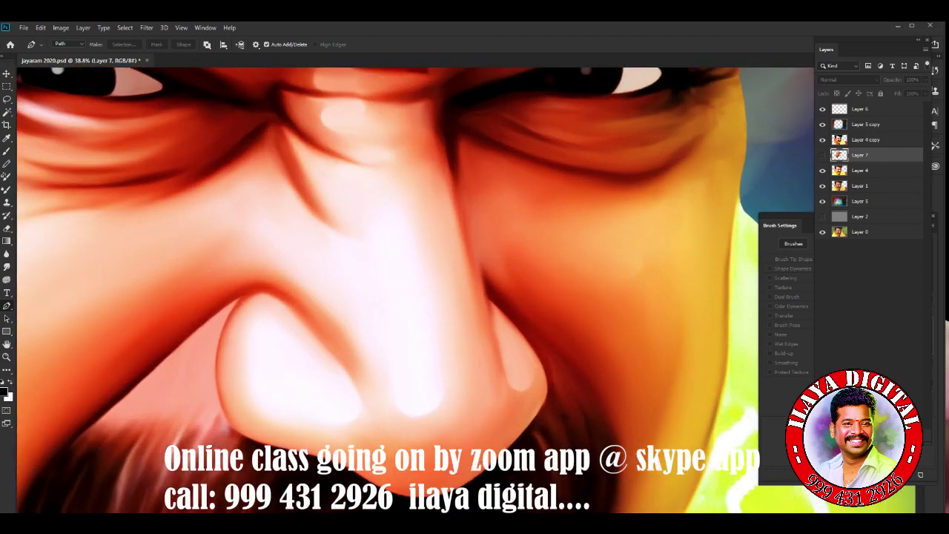
scroll(415, 289, "down", 3)
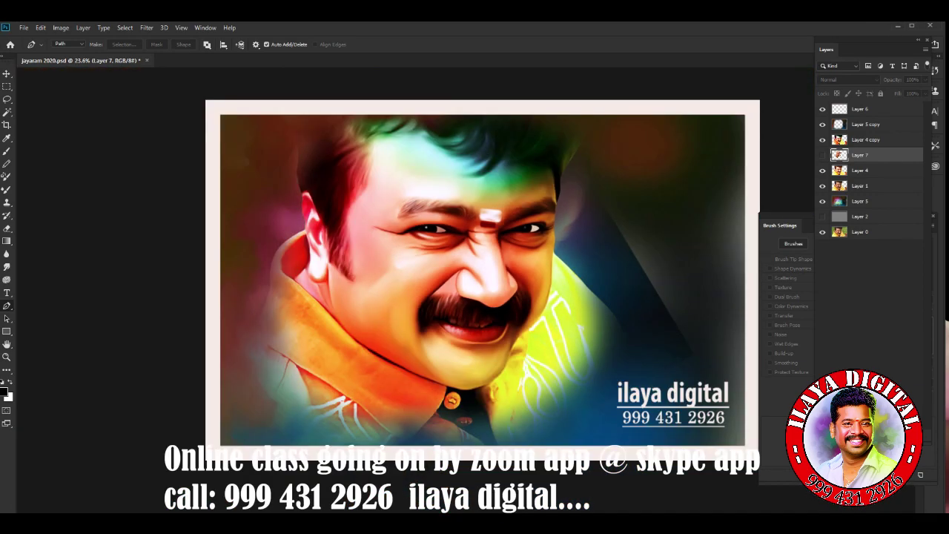
scroll(415, 289, "up", 1)
scroll(415, 289, "up", 1)
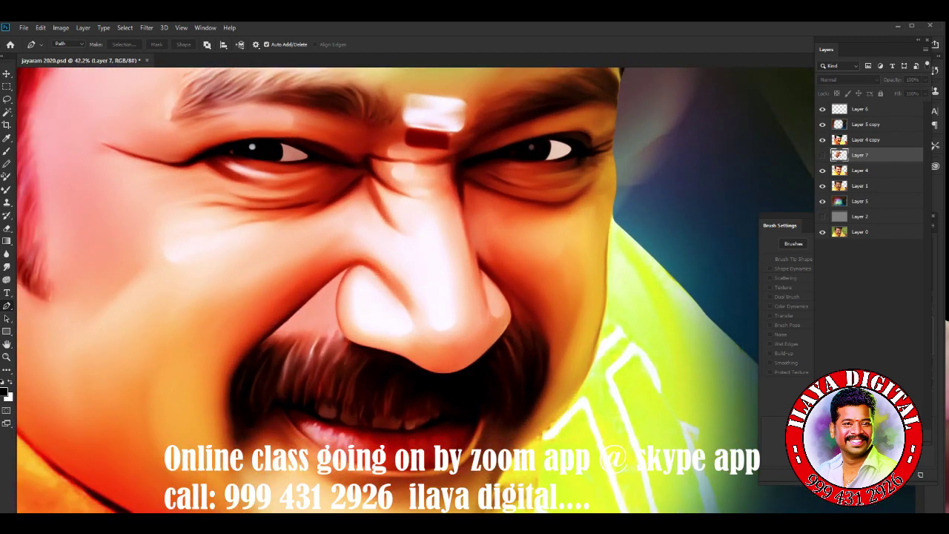
scroll(415, 289, "up", 1)
scroll(415, 289, "up", 1)
Step: Make Layer 4 copy active and smudge the beard stubble with a roughly 100 px brush
left_click_drag(445, 297, 494, 225)
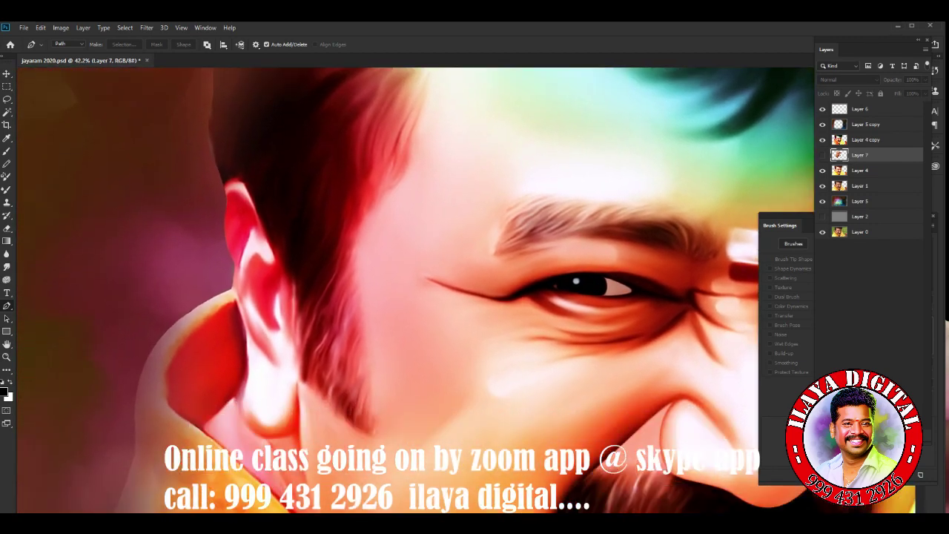
key("b")
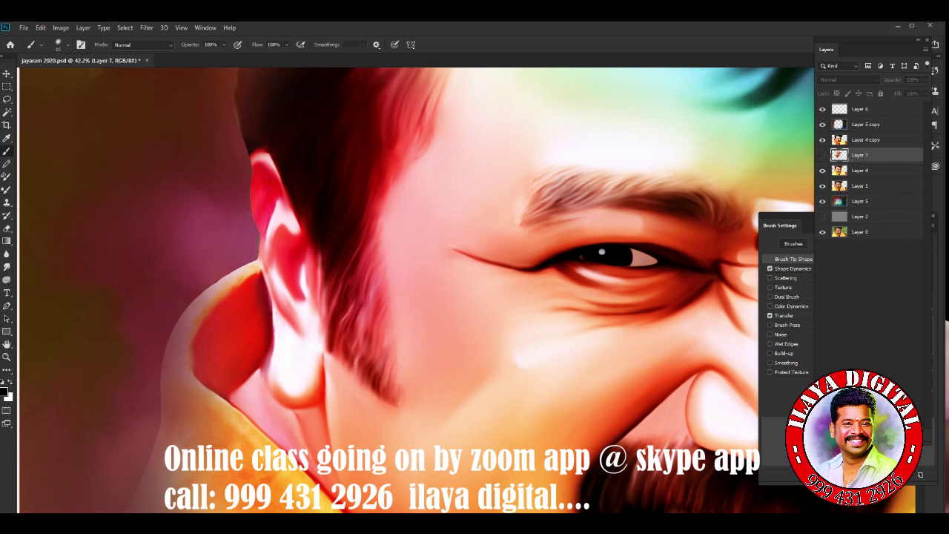
key("alt+bracketright")
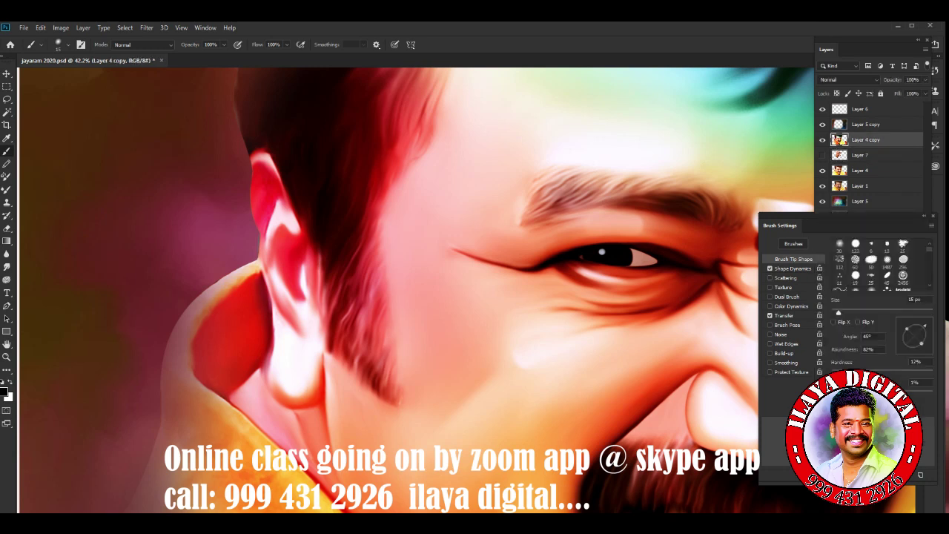
mouse_move(786, 225)
left_mouse_down()
mouse_move(446, 185)
mouse_move(433, 164)
left_mouse_up()
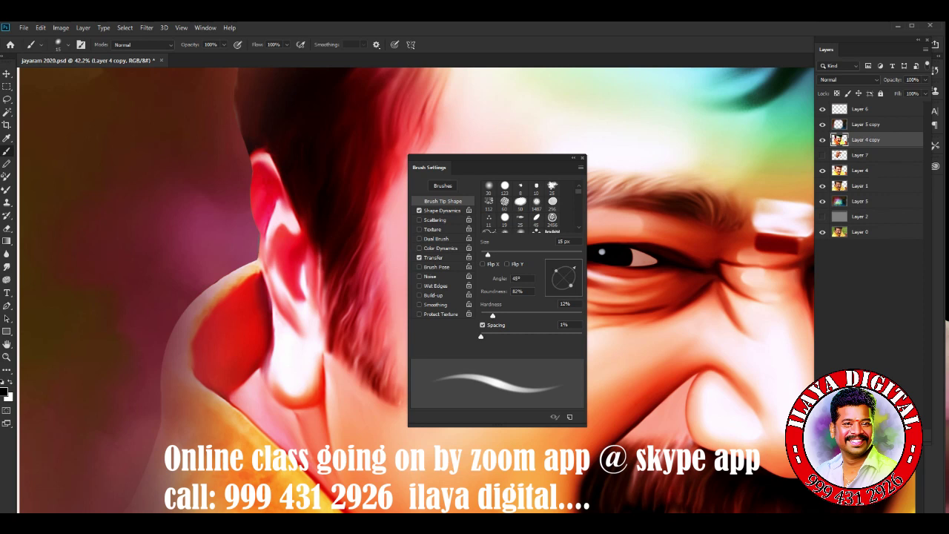
left_click_drag(488, 255, 531, 254)
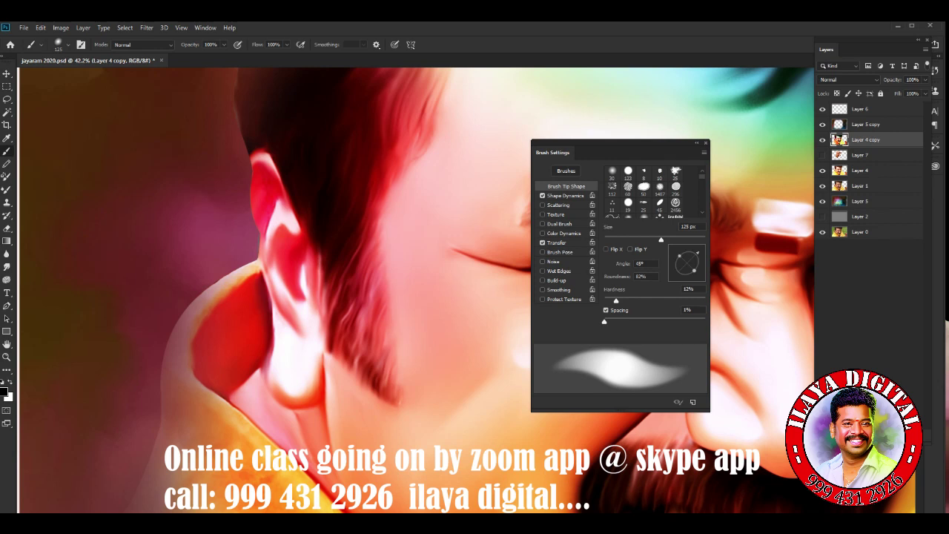
left_click(6, 267)
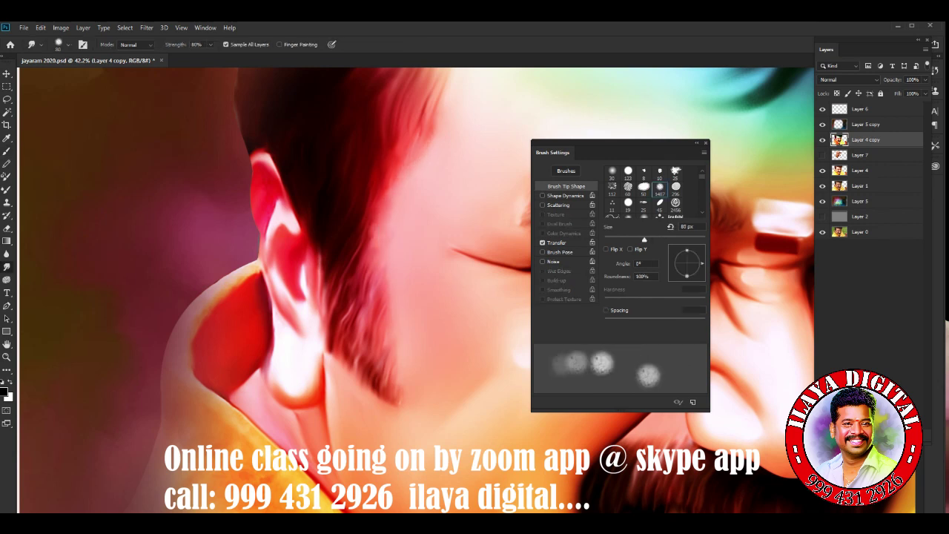
left_click_drag(375, 279, 352, 331)
mouse_move(386, 304)
left_mouse_down()
mouse_move(367, 339)
mouse_move(371, 326)
left_mouse_up()
Step: Hide Layer 5 copy, show Layer 7, and pick the 45 px oval brush preset
left_click(822, 123)
left_click(822, 155)
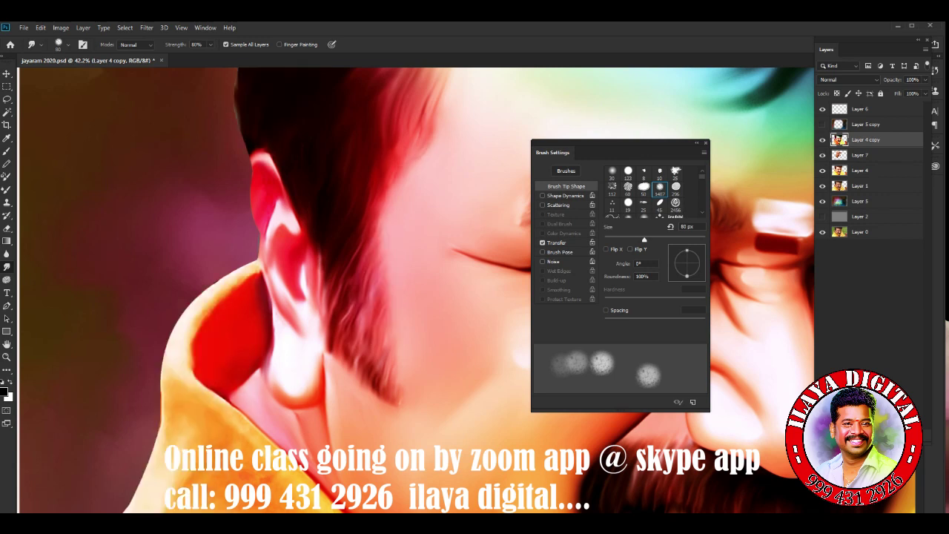
key("b")
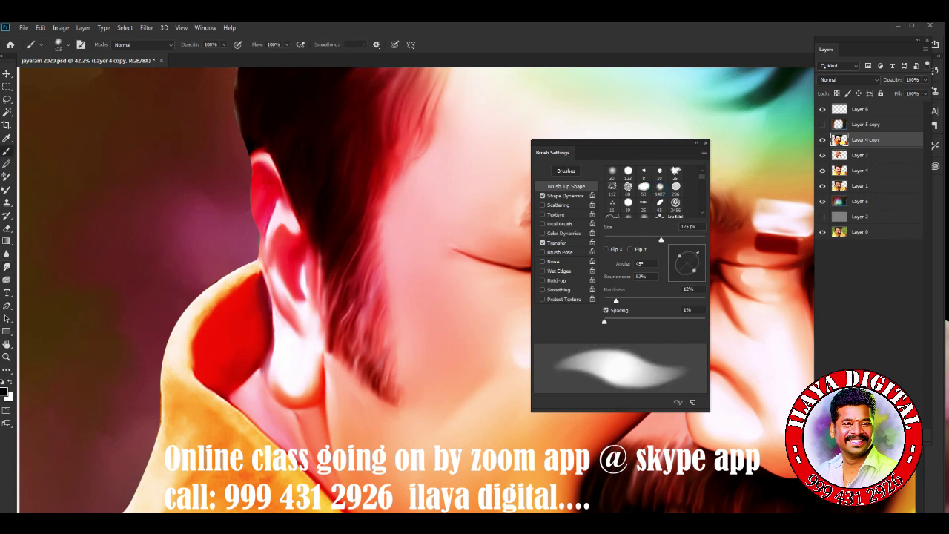
right_click(430, 198)
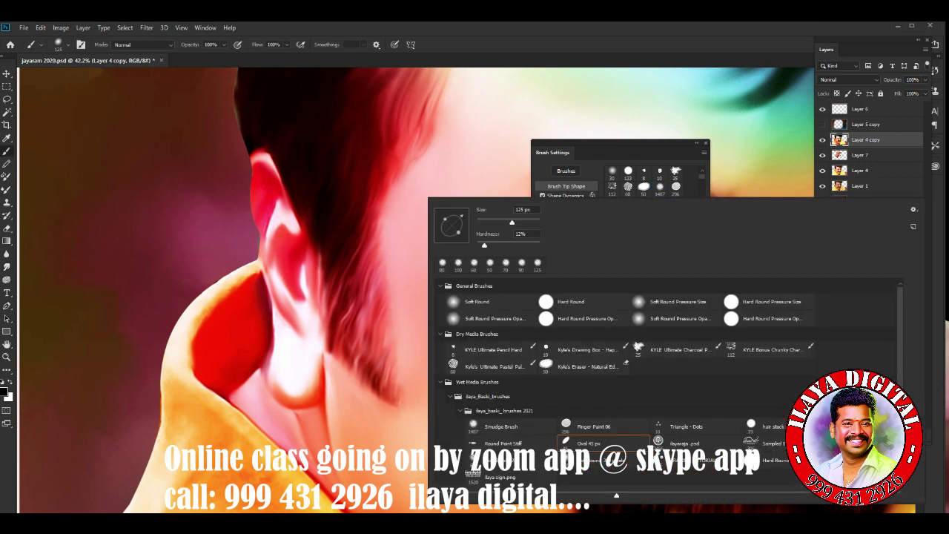
left_click(585, 442)
key("Return")
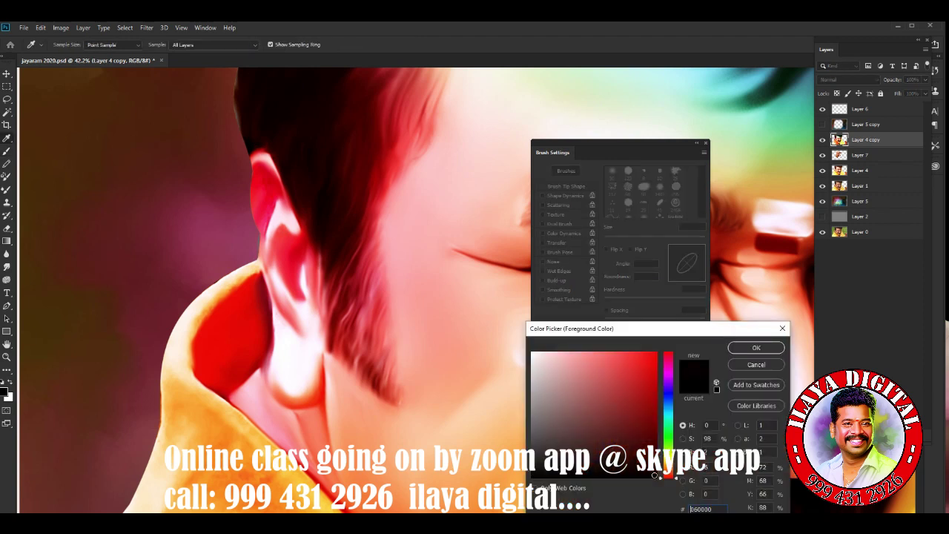
Step: Confirm the dark foreground colour, enable Transfer and pen-pressure Size Jitter, and set Hardness to 43%
left_click(756, 348)
left_click(542, 242)
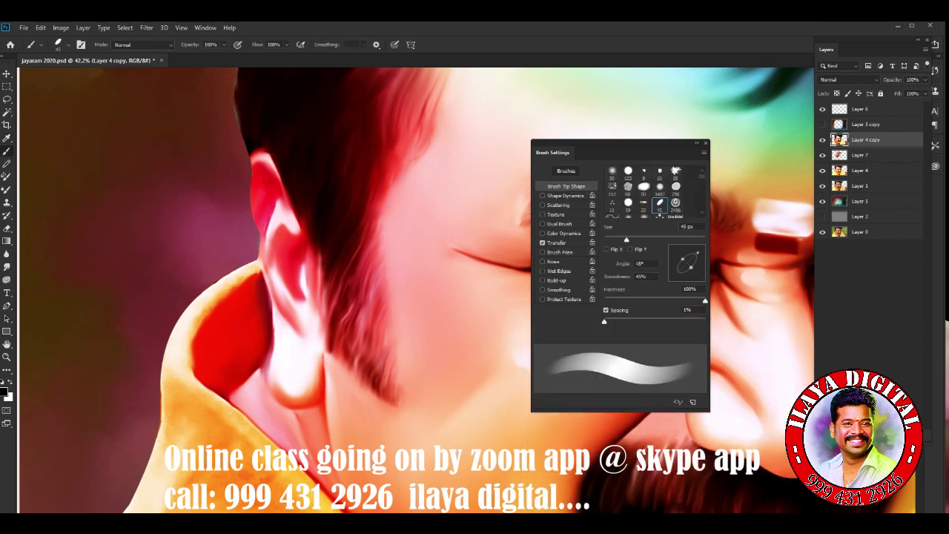
left_click(542, 195)
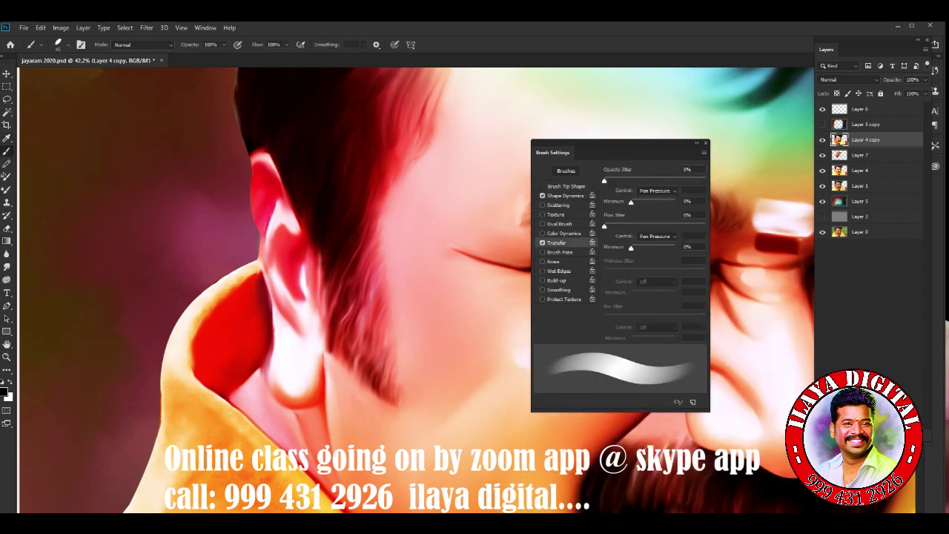
left_click(656, 190)
left_click(651, 221)
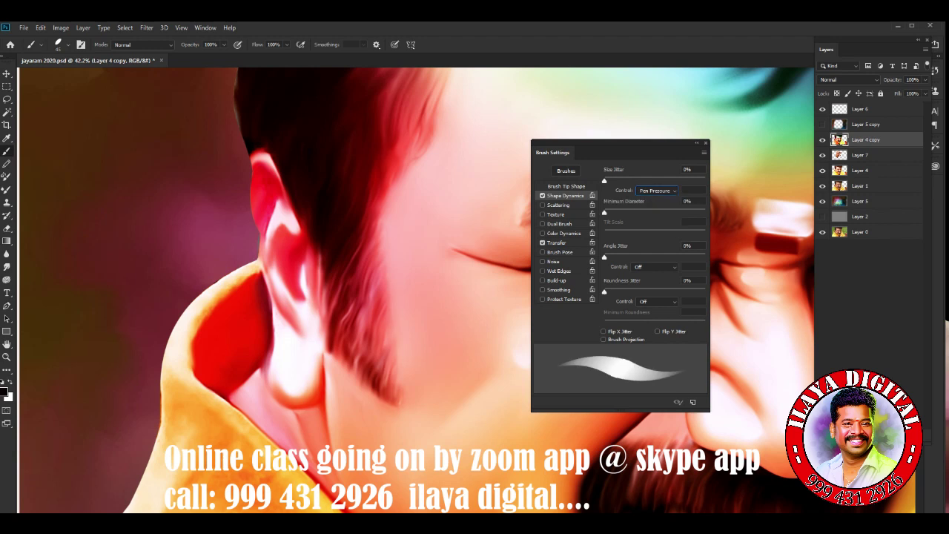
left_click(565, 186)
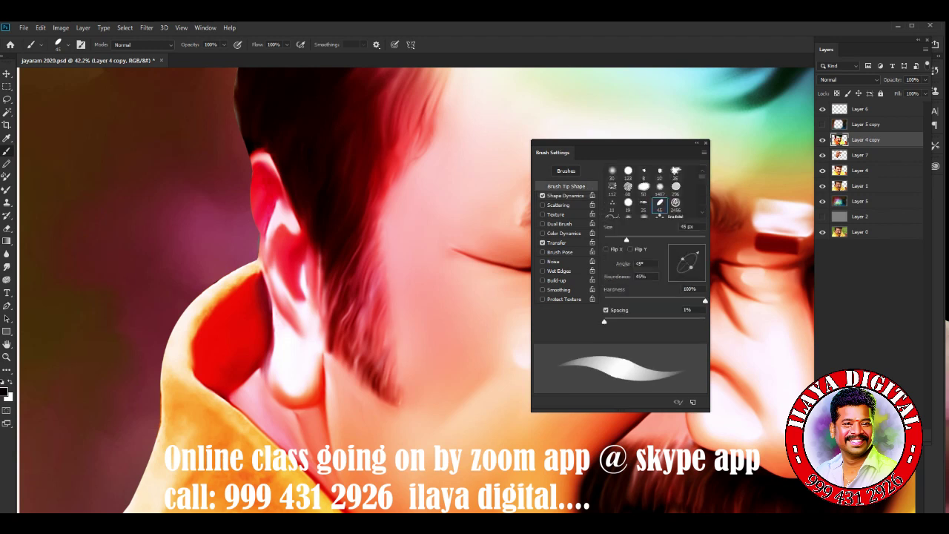
left_click_drag(704, 301, 647, 300)
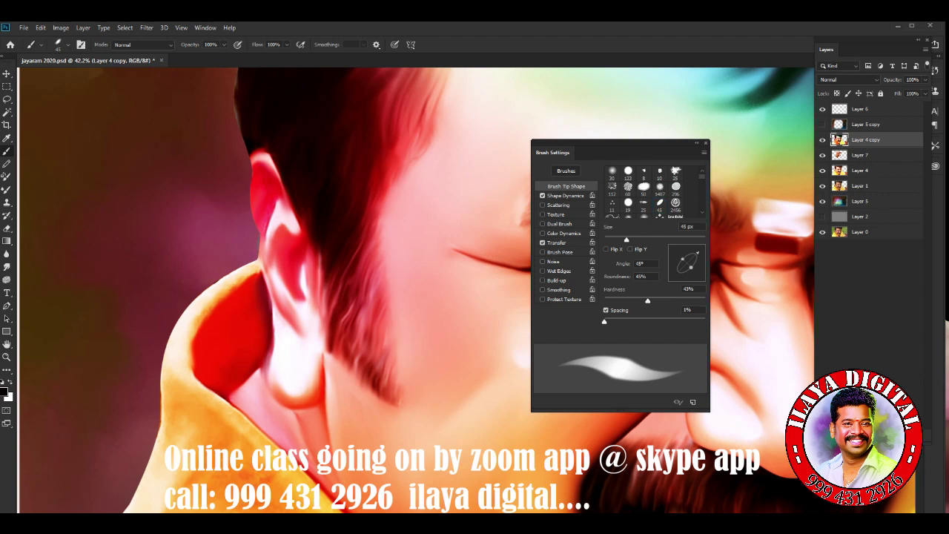
Step: Paint three thin tapered test curves on the cheek beside the eye
left_click_drag(615, 152, 753, 185)
left_click_drag(478, 161, 374, 280)
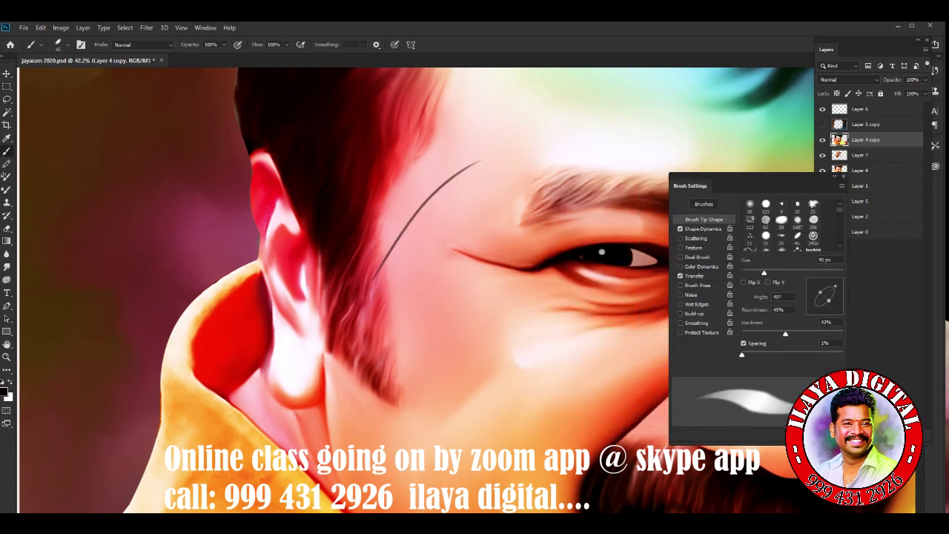
left_click_drag(502, 181, 411, 289)
mouse_move(489, 205)
left_mouse_down()
mouse_move(417, 318)
mouse_move(421, 356)
left_mouse_up()
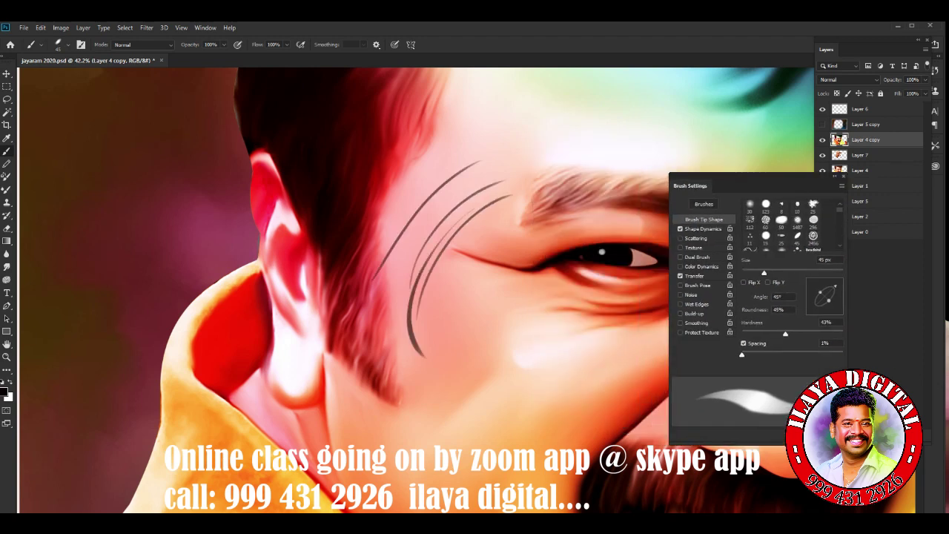
Step: Undo the cheek test strokes, then zoom in and rotate the view to angle the hair
key("ctrl+z")
key("ctrl+z")
key("ctrl+z")
key("ctrl+z")
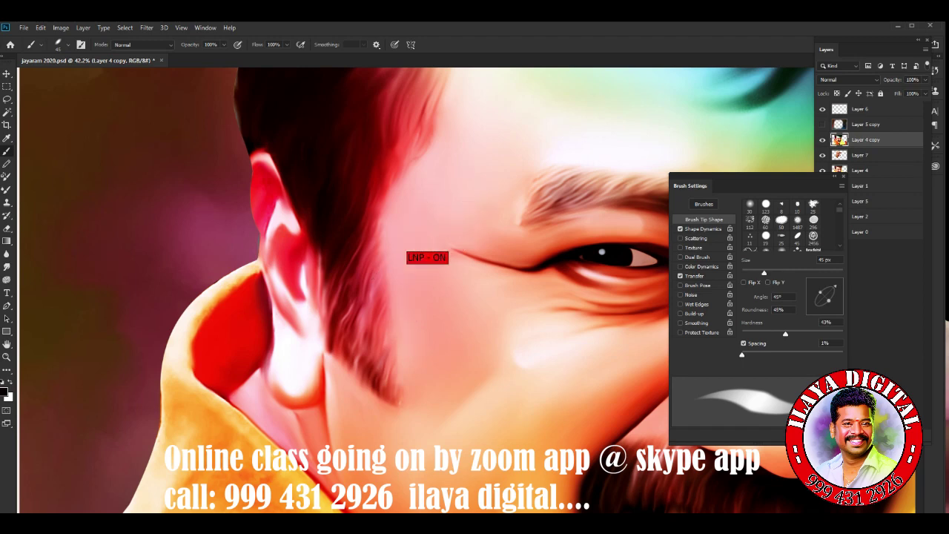
scroll(489, 319, "up", 3)
scroll(222, 237, "up", 2)
scroll(223, 237, "up", 1)
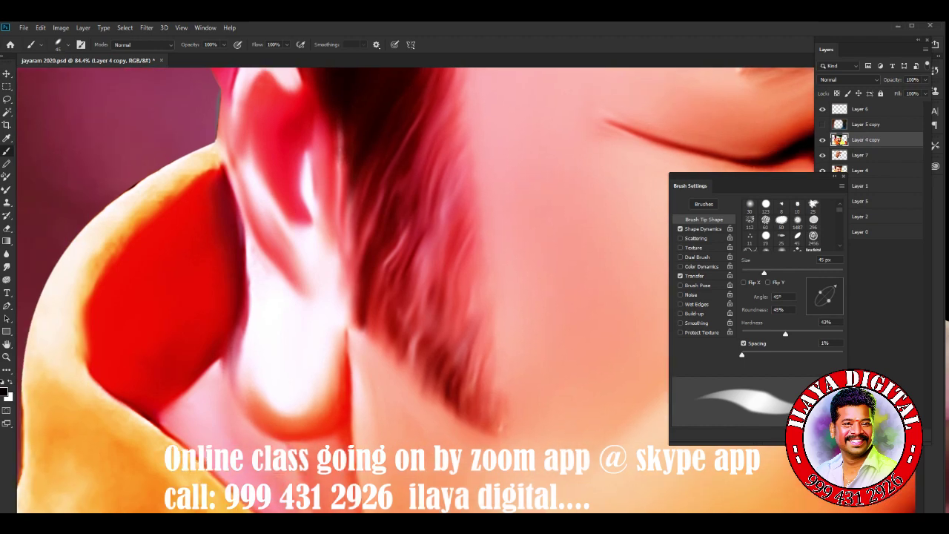
key("r")
left_click_drag(519, 222, 415, 185)
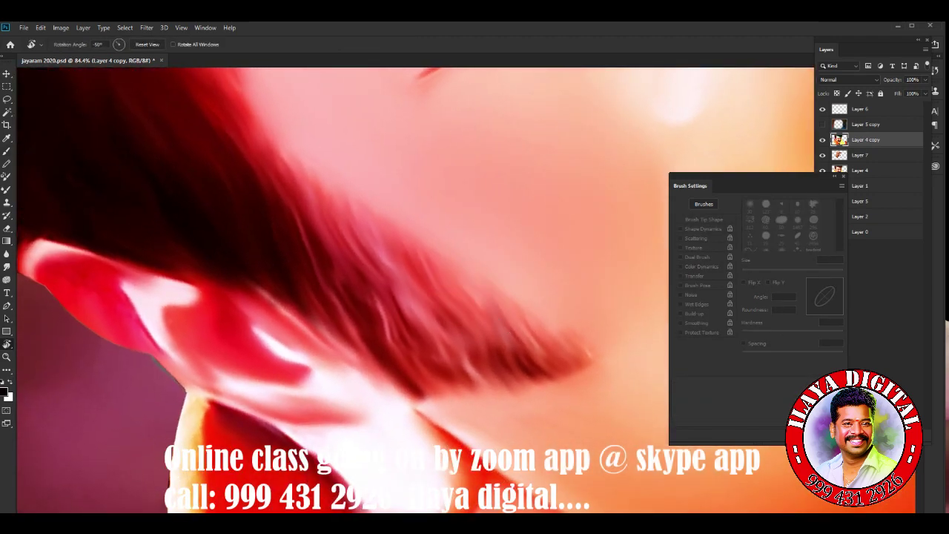
scroll(371, 297, "up", 1)
Step: Paint dark tapered strands into the sideburn hair beside the ear
key("b")
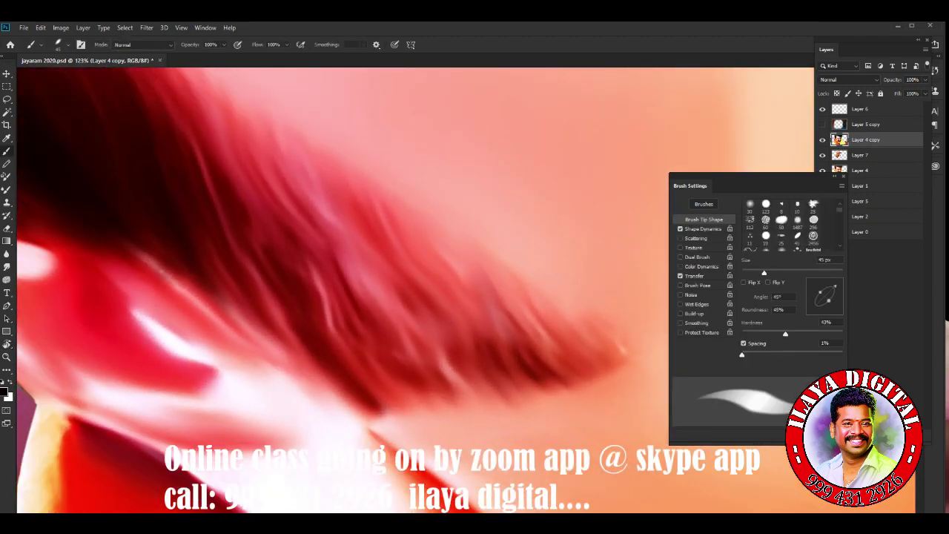
mouse_move(397, 267)
left_mouse_down()
mouse_move(445, 352)
mouse_move(459, 354)
left_mouse_up()
left_click_drag(434, 290, 475, 357)
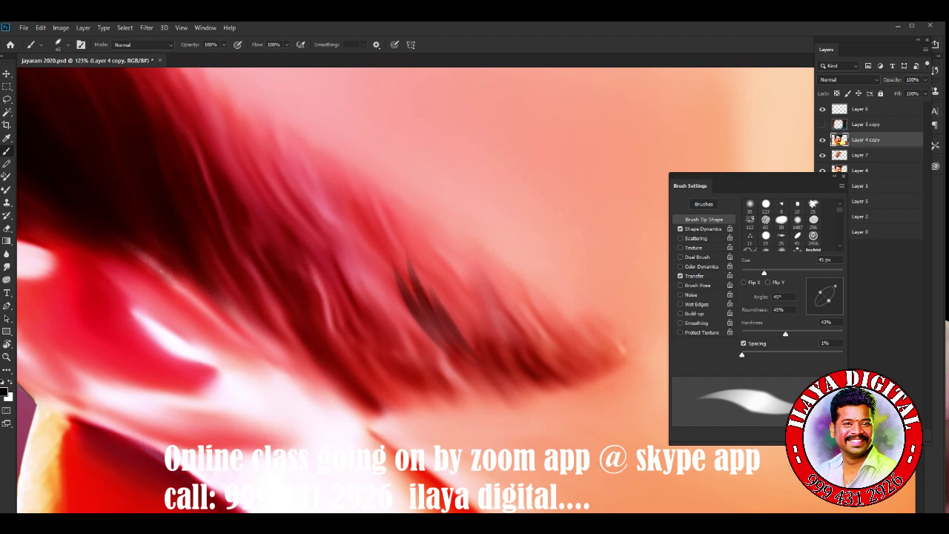
mouse_move(470, 318)
left_mouse_down()
mouse_move(495, 354)
mouse_move(525, 360)
left_mouse_up()
left_click_drag(519, 322, 531, 338)
mouse_move(528, 335)
left_mouse_down()
mouse_move(556, 362)
mouse_move(572, 353)
left_mouse_up()
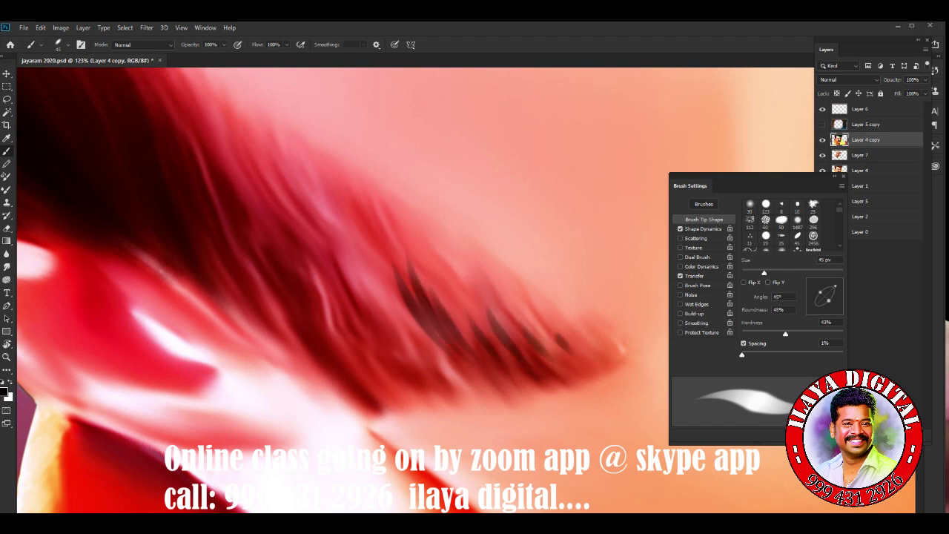
Step: Add more dark strands higher up and throughout the reddish hair
left_click_drag(261, 149, 329, 245)
left_click_drag(299, 168, 353, 250)
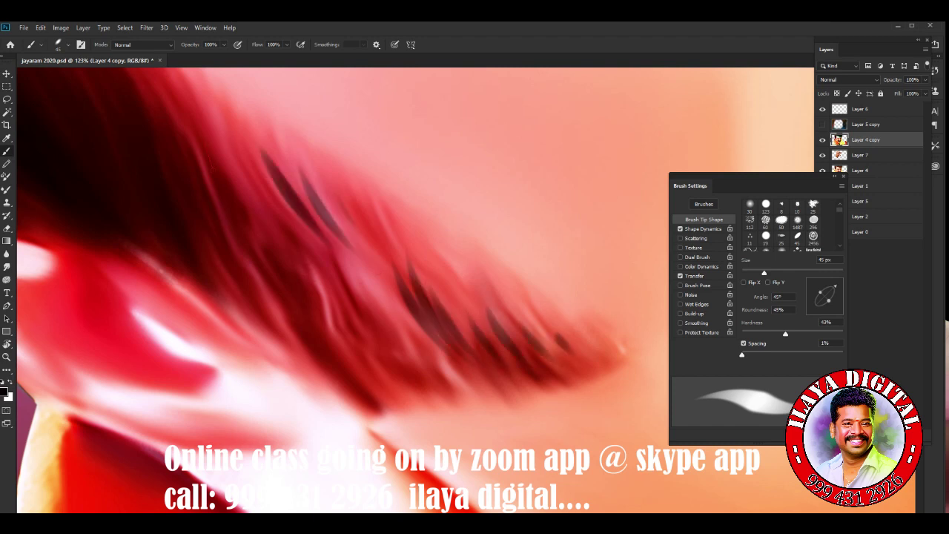
left_click_drag(210, 154, 274, 248)
left_click_drag(247, 182, 287, 231)
left_click_drag(321, 275, 378, 350)
left_click_drag(354, 289, 425, 364)
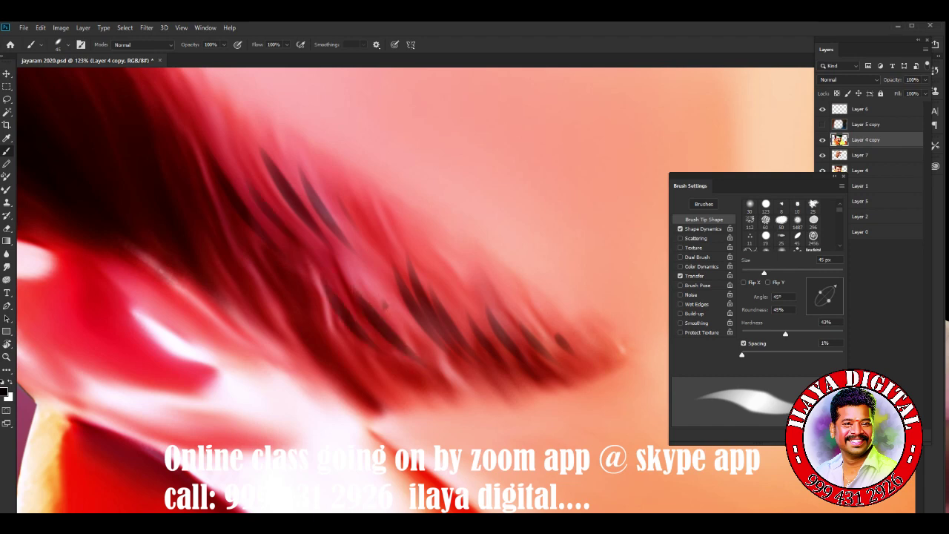
left_click_drag(386, 307, 416, 342)
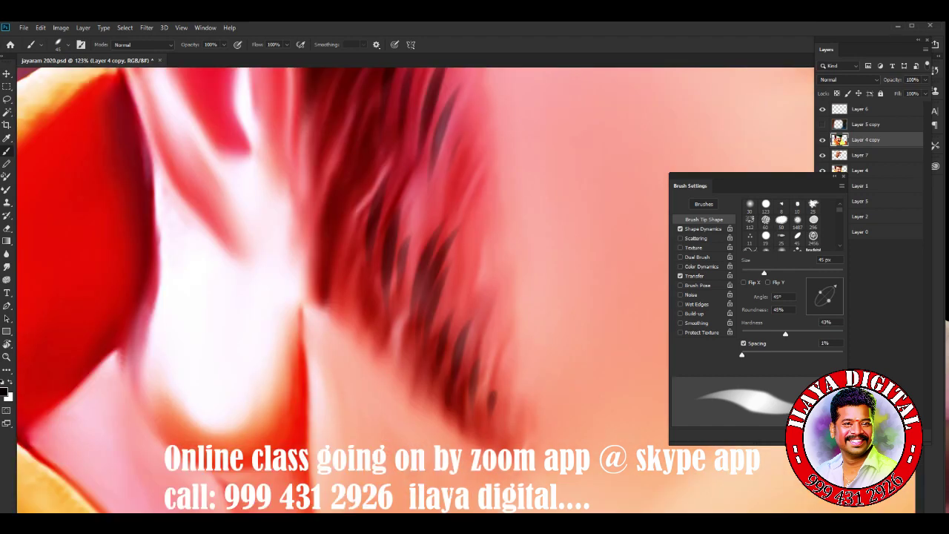
scroll(474, 289, "down", 3)
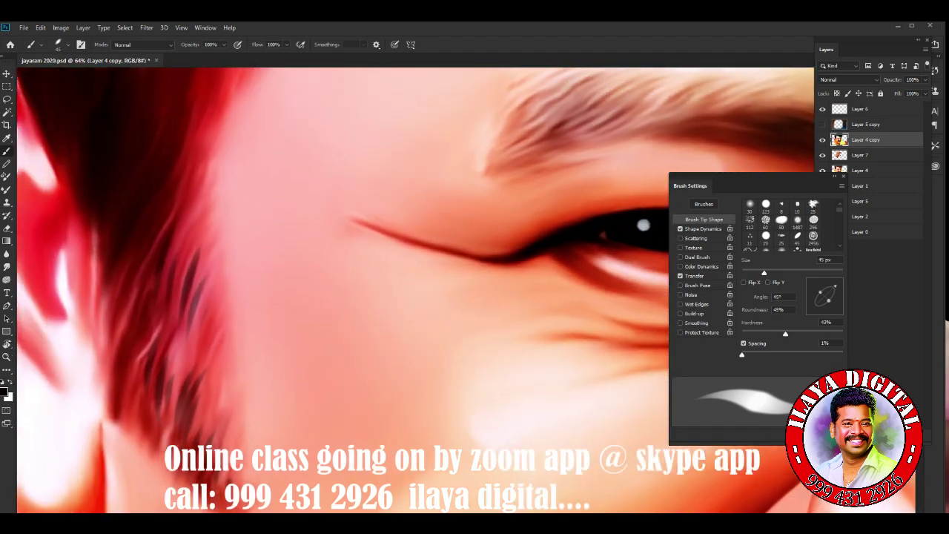
Step: Paint a thin dark curve and several curved strokes on the cheek below the eye
scroll(474, 289, "up", 2)
left_click_drag(341, 402, 493, 141)
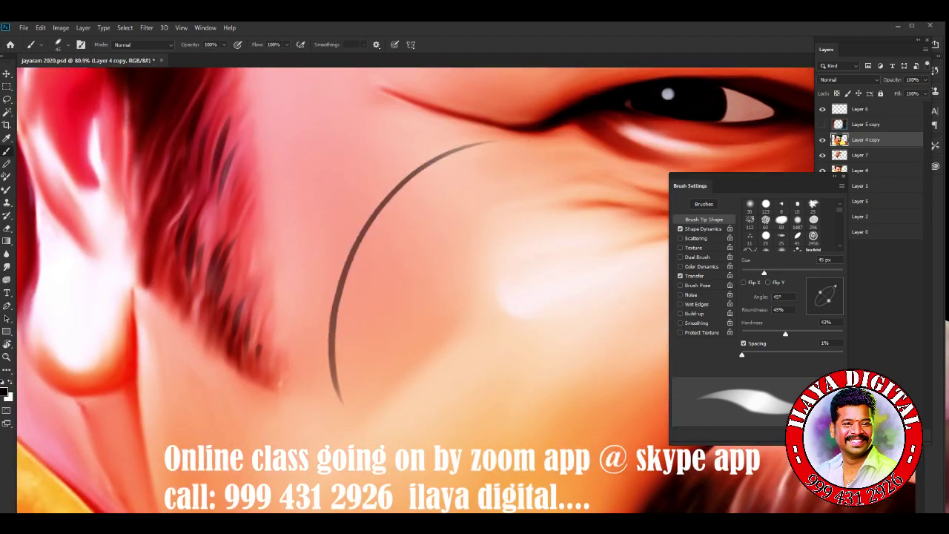
left_click_drag(472, 186, 463, 423)
left_click_drag(426, 310, 490, 411)
left_click_drag(442, 345, 511, 415)
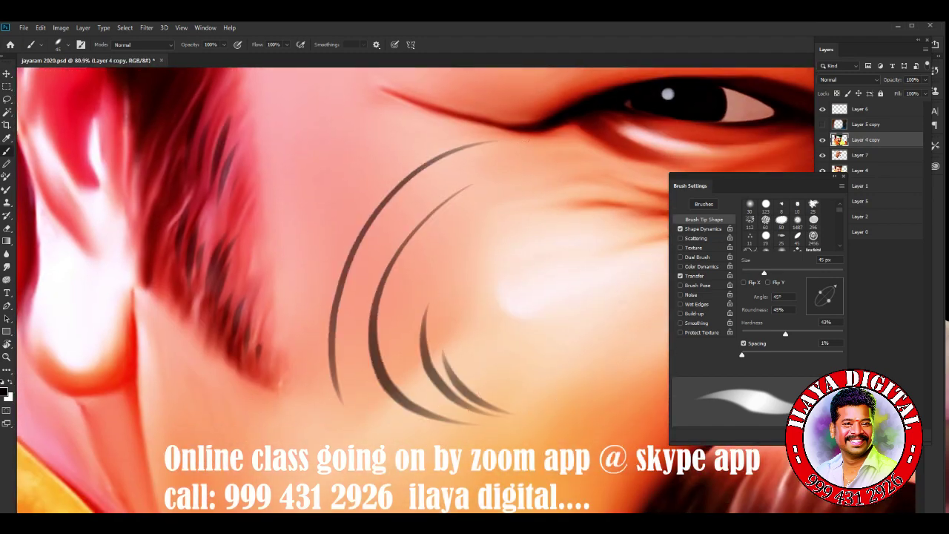
Step: Add thin strokes with a 17 px brush, then thick tapered strokes at about 102 px
key("bracketleft")
key("bracketleft")
key("bracketleft")
left_click_drag(449, 284, 496, 385)
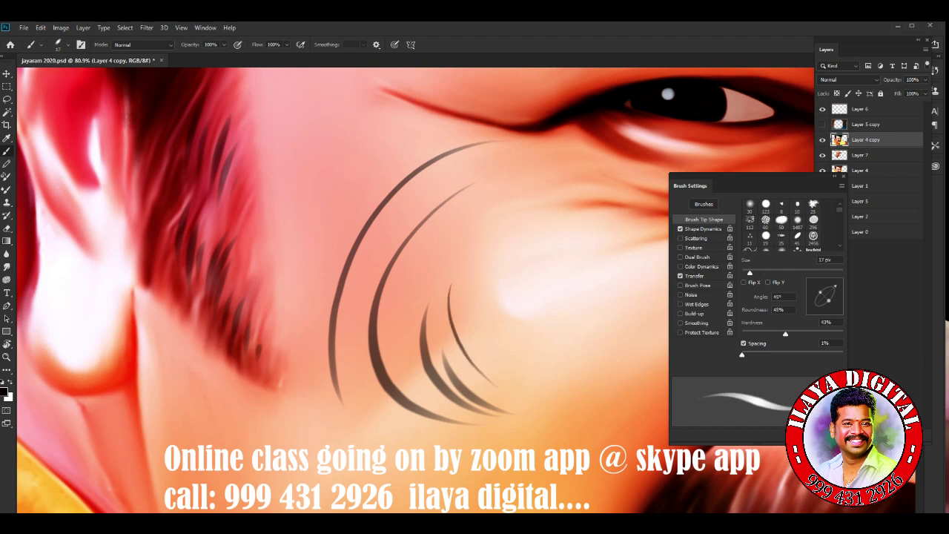
left_click_drag(478, 274, 527, 361)
key("bracketright")
key("bracketright")
key("bracketright")
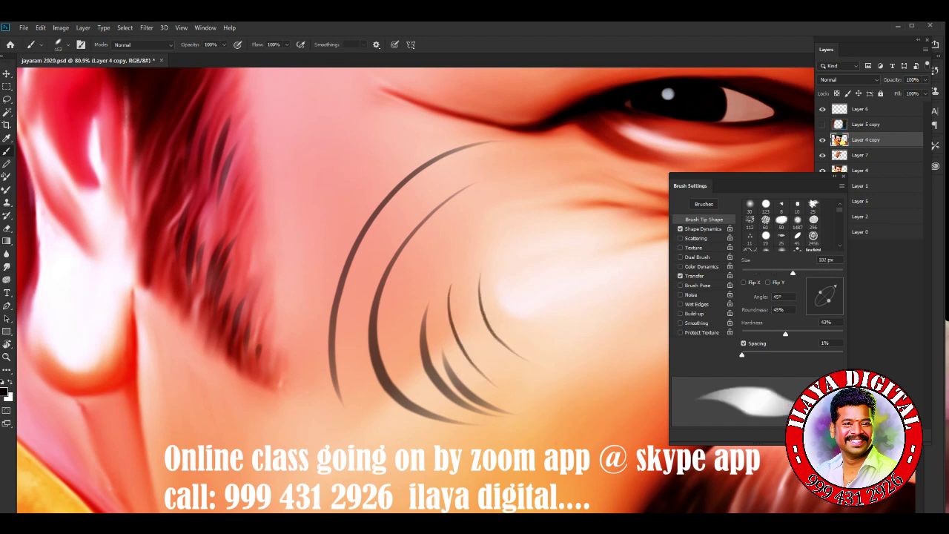
left_click_drag(484, 215, 562, 350)
left_click_drag(304, 170, 430, 426)
mouse_move(329, 215)
left_mouse_down()
mouse_move(386, 348)
mouse_move(501, 415)
left_mouse_up()
scroll(415, 289, "down", 5)
Step: Paint long curved lash strokes down the cheek, softening the brush to 18% hardness
left_click_drag(385, 393, 251, 167)
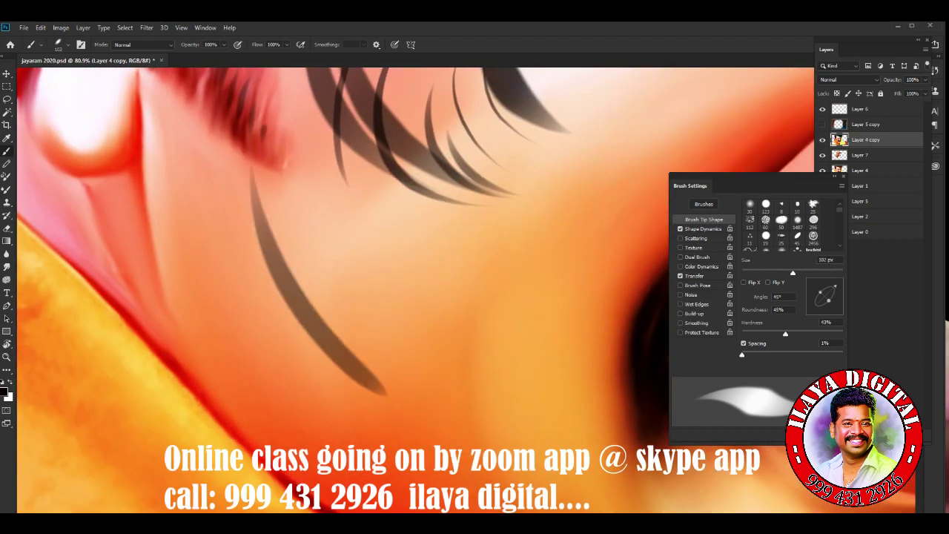
left_click_drag(320, 211, 485, 390)
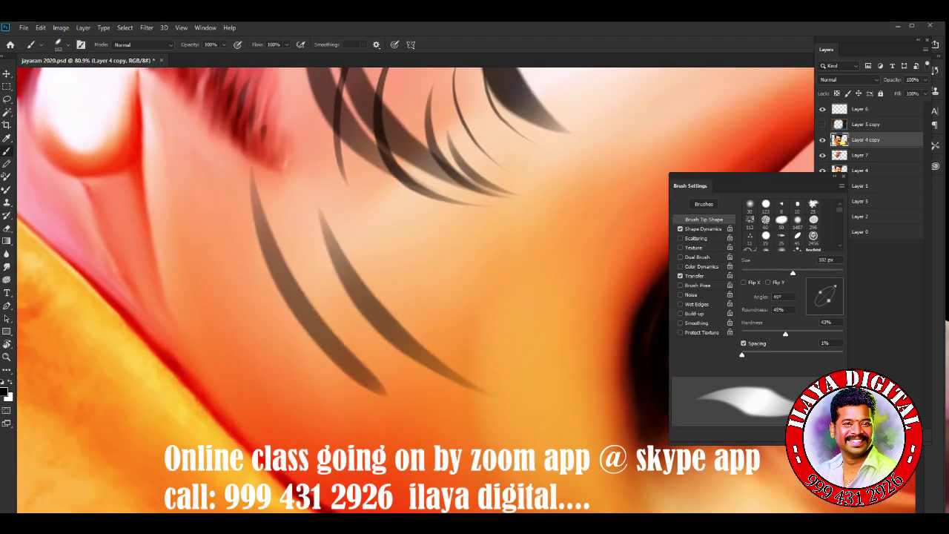
key("shift+bracketleft")
left_click_drag(374, 241, 489, 374)
left_click_drag(400, 233, 464, 306)
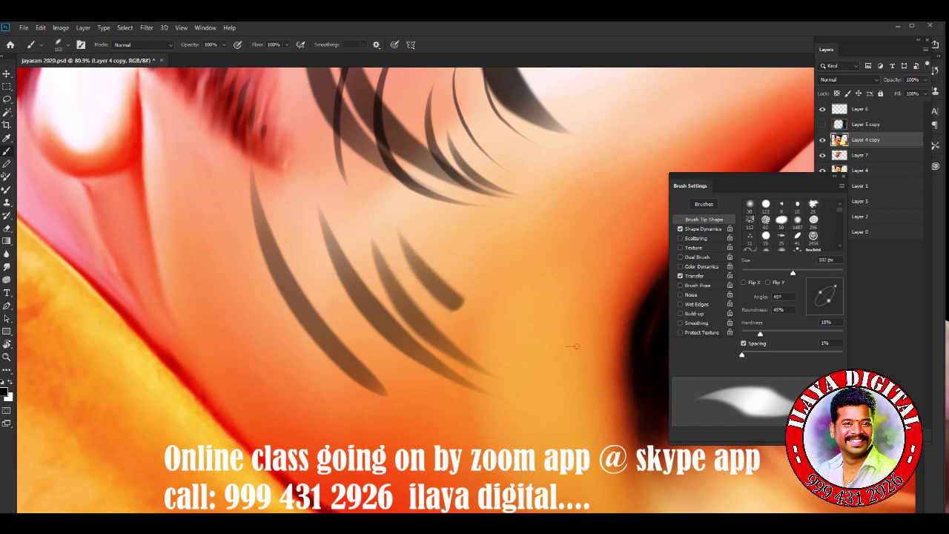
left_click_drag(530, 340, 450, 223)
Step: Set Minimum Diameter to 50% and paint a wide lash stroke and a spiral on the cheek
left_click(703, 228)
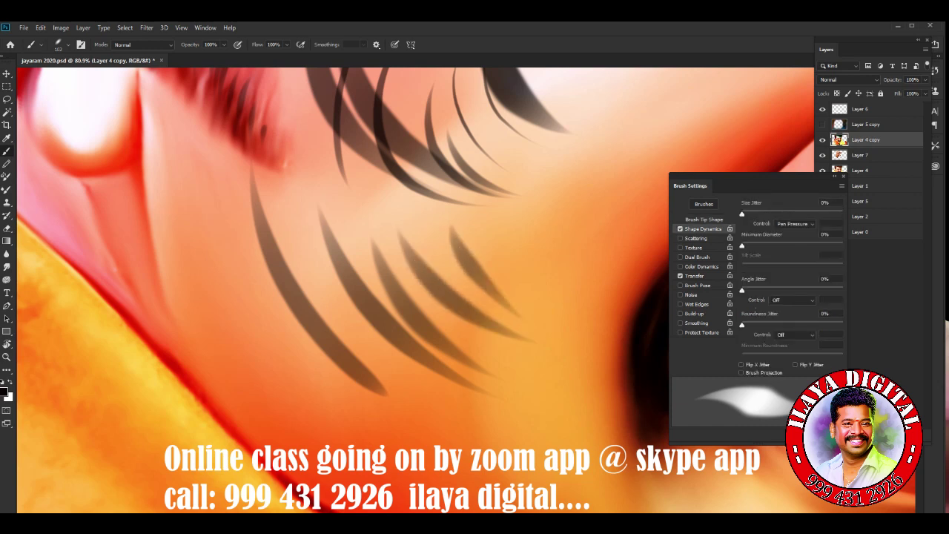
left_click_drag(741, 244, 800, 245)
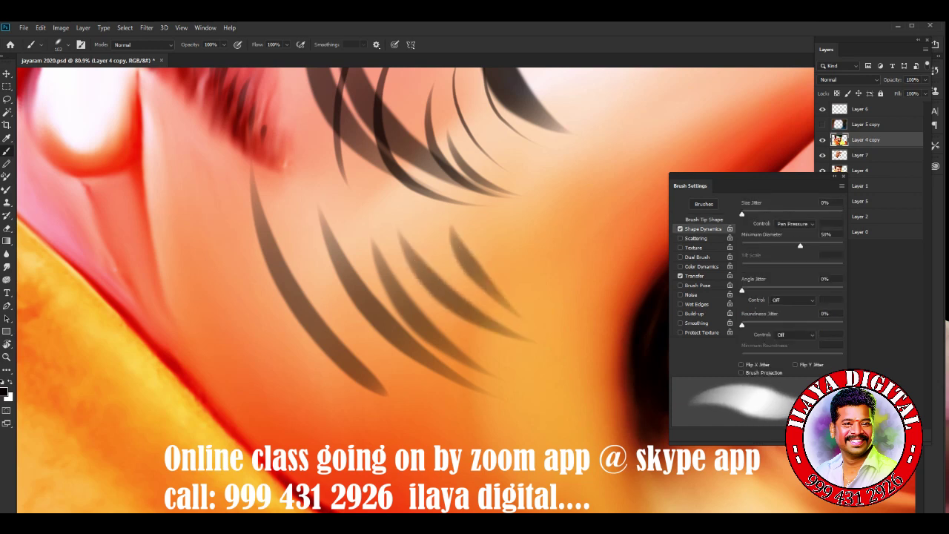
mouse_move(189, 196)
left_mouse_down()
mouse_move(219, 249)
mouse_move(385, 393)
left_mouse_up()
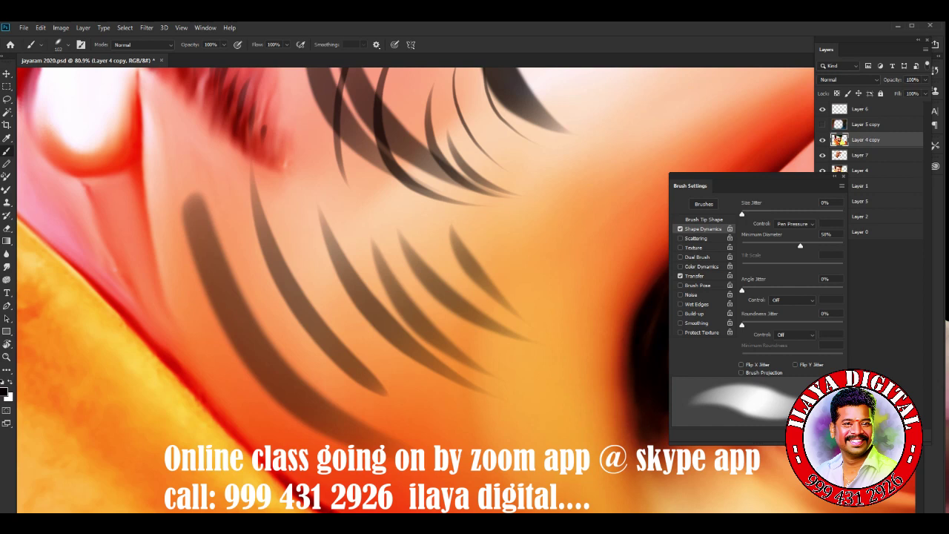
left_click_drag(196, 198, 174, 301)
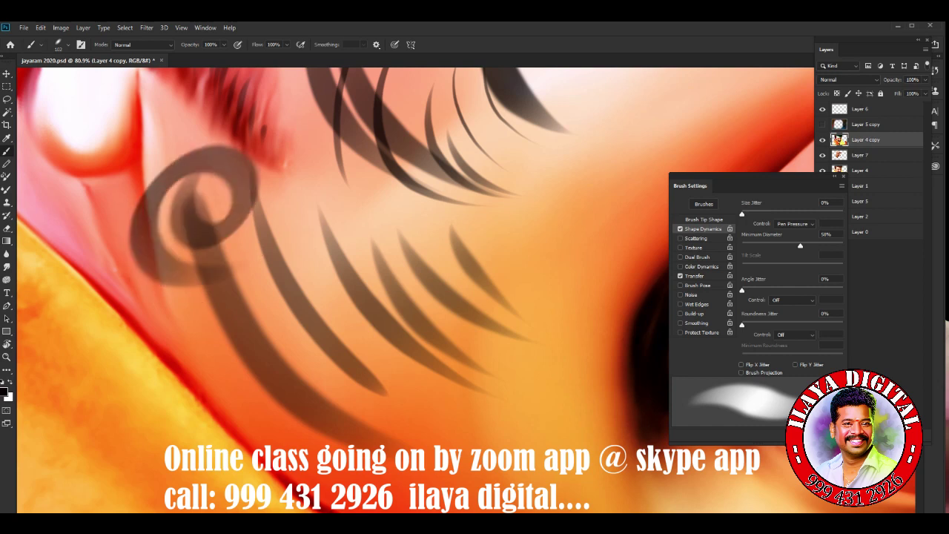
Step: Lower Minimum Diameter to 27% and add lash strokes across the cheek
left_click_drag(799, 244, 770, 245)
left_click_drag(455, 160, 519, 245)
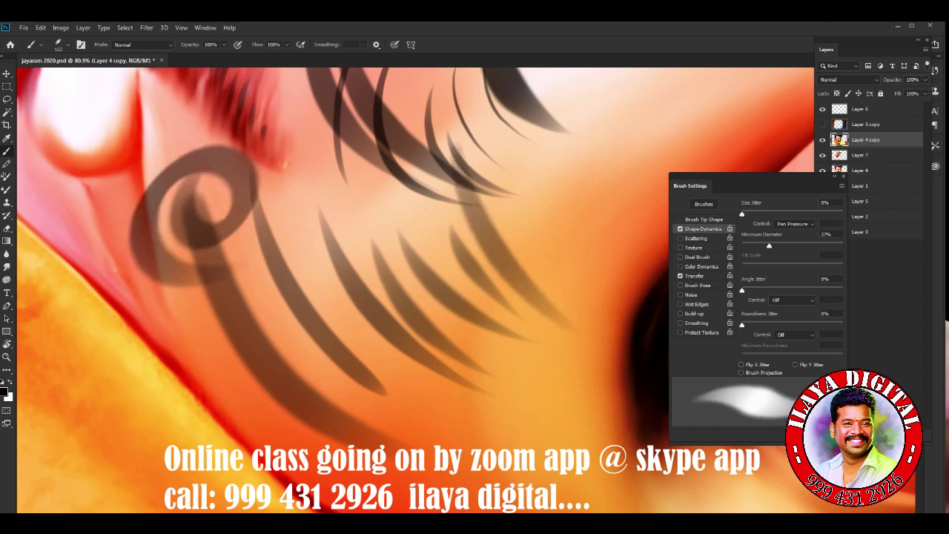
left_click_drag(520, 191, 593, 306)
left_click_drag(545, 245, 600, 314)
left_click_drag(561, 158, 595, 255)
Step: At 11% Minimum Diameter, add lash strokes along the lower cheek and zoom out
left_click_drag(768, 245, 752, 245)
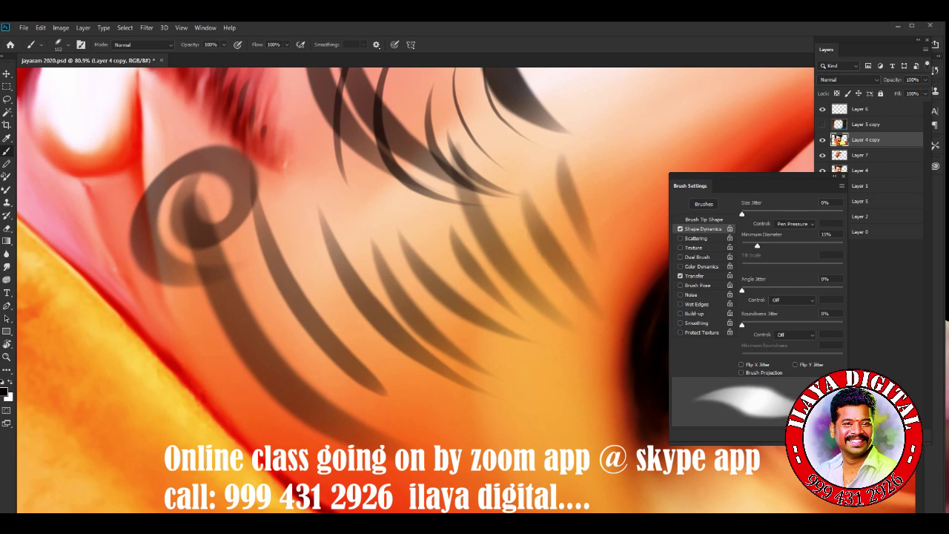
mouse_move(320, 370)
left_mouse_down()
mouse_move(381, 394)
mouse_move(479, 463)
left_mouse_up()
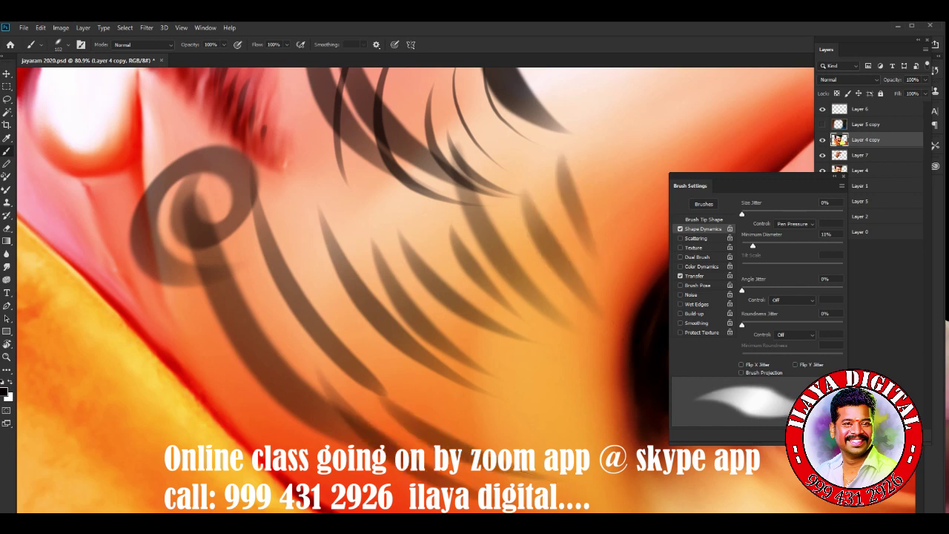
left_click_drag(424, 373, 489, 424)
left_click_drag(474, 405, 608, 449)
key("ctrl+minus")
key("ctrl+minus")
key("ctrl+minus")
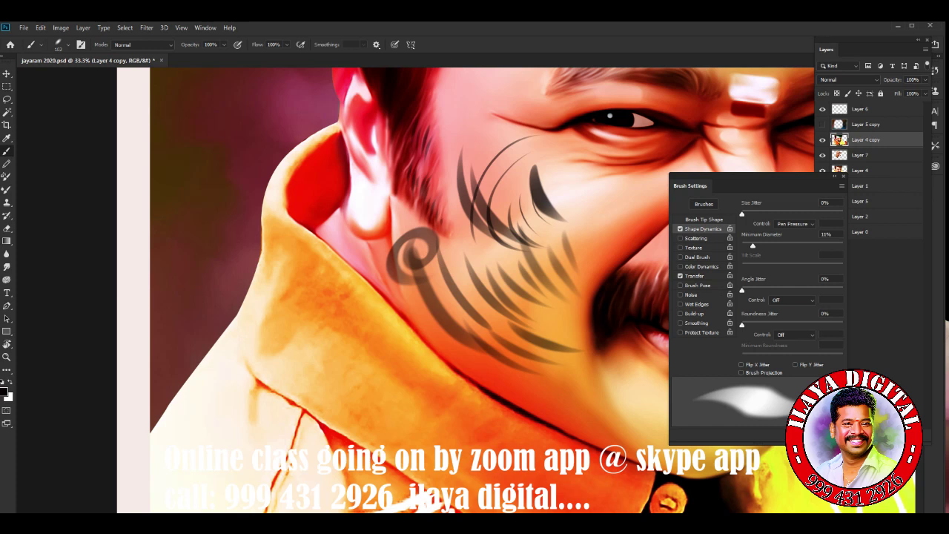
Step: Undo the three trial lash and spiral strokes, zoom in on the moustache, and show Brush Tip Shape
key("ctrl+z")
key("ctrl+z")
key("ctrl+z")
key("ctrl+z")
key("ctrl+z")
key("ctrl+z")
key("ctrl+z")
key("ctrl+z")
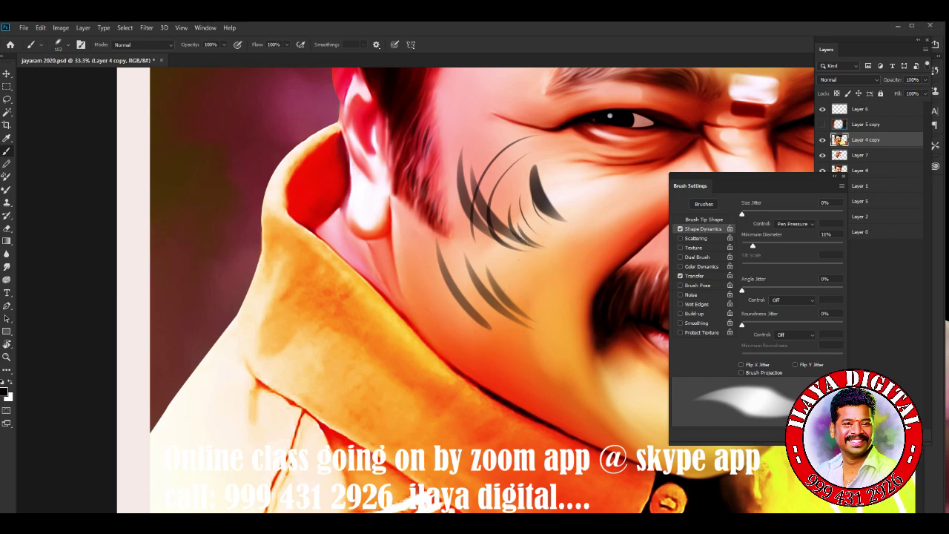
key("ctrl+z")
key("ctrl+z")
key("ctrl+z")
key("ctrl+z")
key("ctrl+z")
key("ctrl+z")
key("ctrl+z")
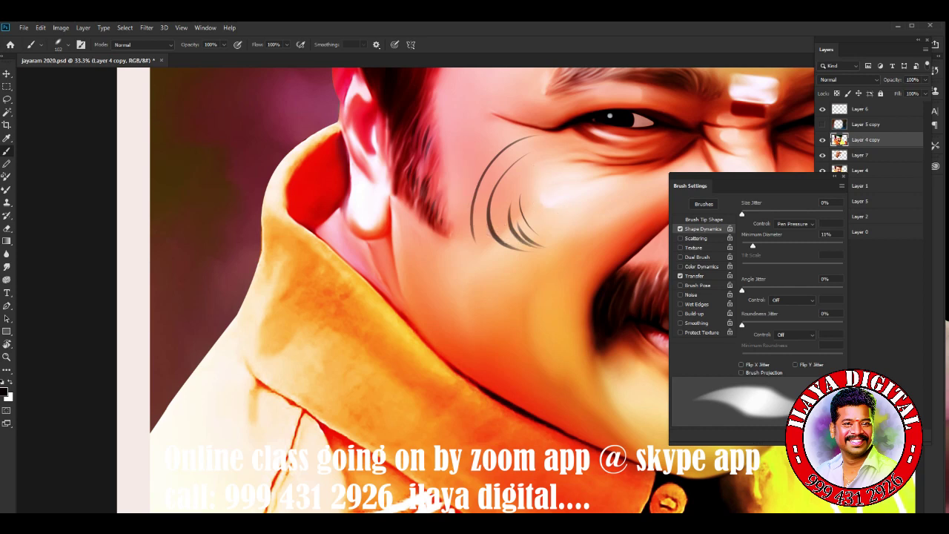
key("ctrl+z")
key("ctrl+z")
key("ctrl+z")
key("ctrl+z")
key("ctrl+z")
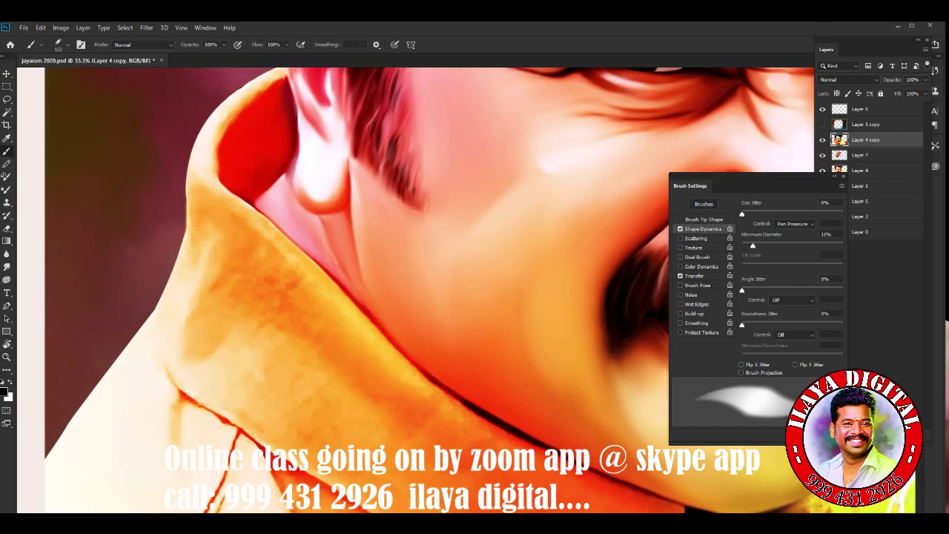
scroll(341, 289, "up", 3)
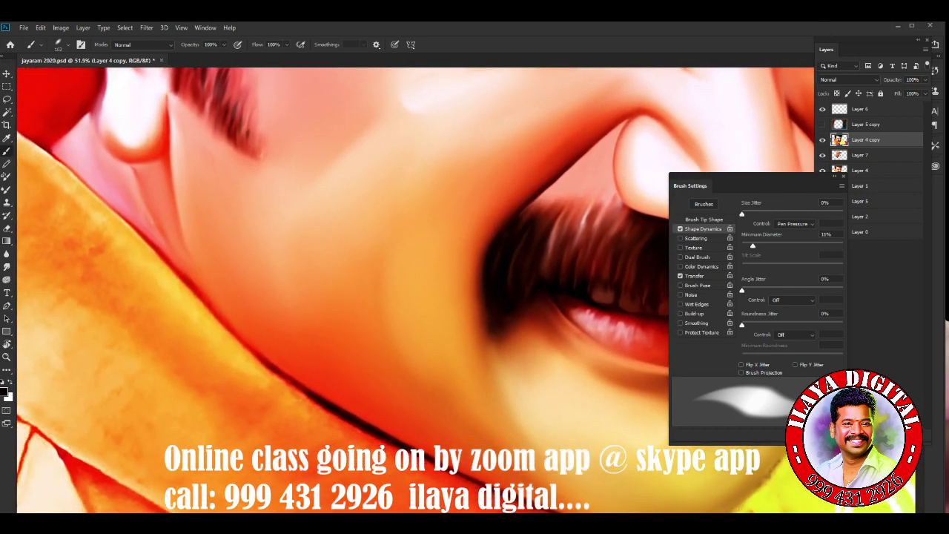
left_click(703, 220)
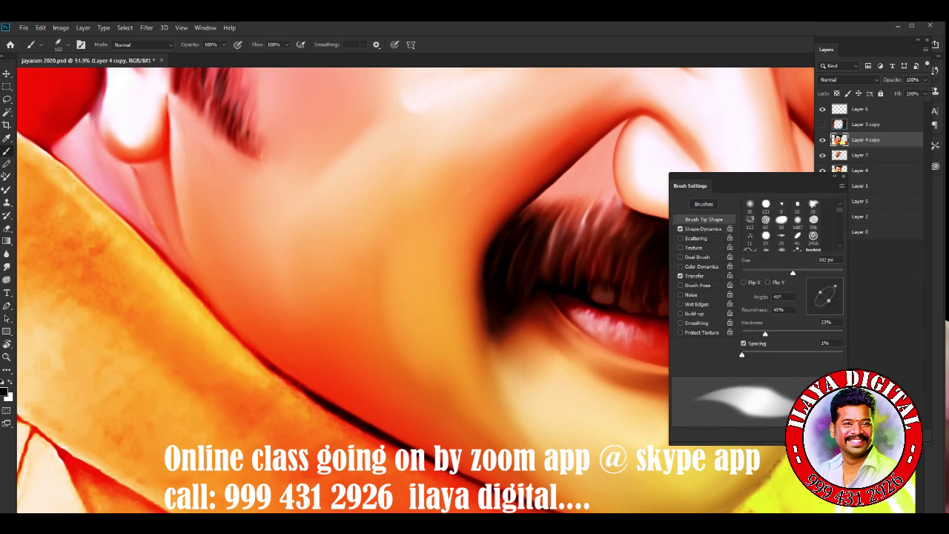
Step: Set brush hardness to 1% and paint a curved dark hair stroke down the cheek
mouse_move(760, 333)
left_mouse_down()
mouse_move(806, 334)
mouse_move(743, 334)
mouse_move(842, 333)
mouse_move(754, 333)
left_mouse_up()
left_click_drag(741, 186, 482, 131)
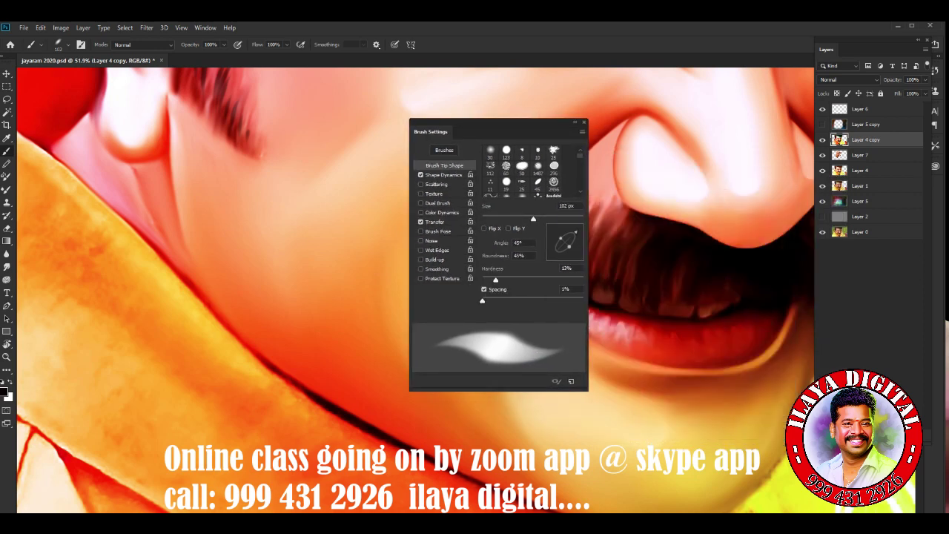
left_click_drag(495, 280, 484, 279)
left_click_drag(482, 131, 559, 116)
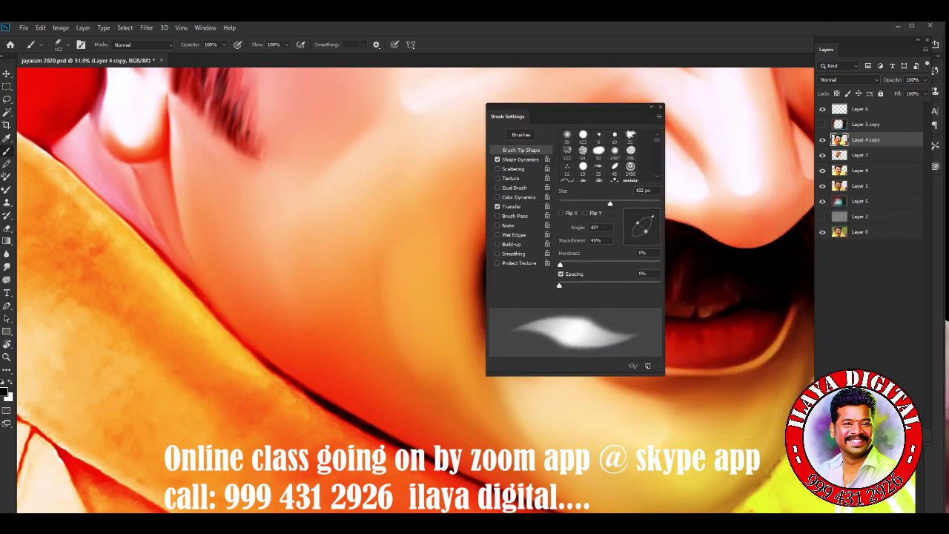
left_click_drag(327, 222, 456, 386)
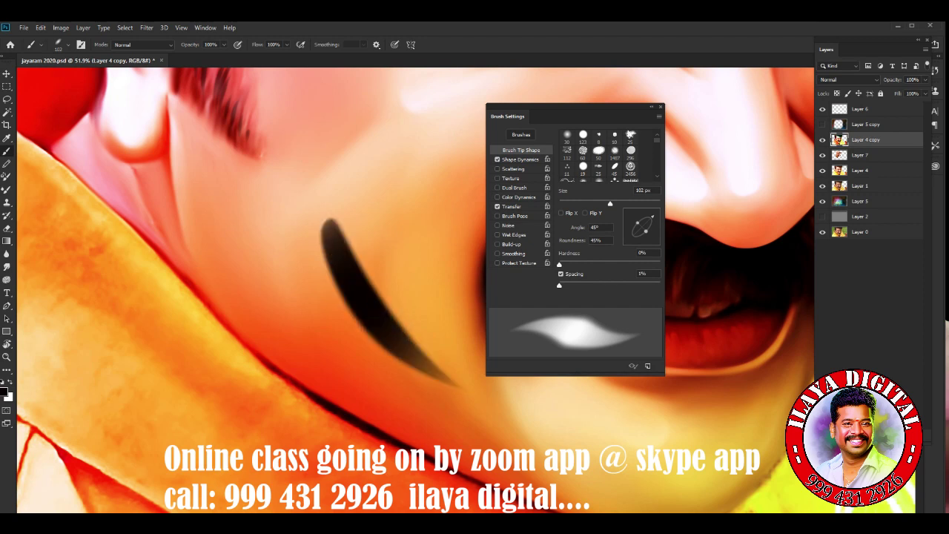
Step: Paint a second stroke at 46% hardness and a third at 100%, then return to about 47%
left_click_drag(559, 264, 605, 264)
left_click_drag(356, 157, 433, 282)
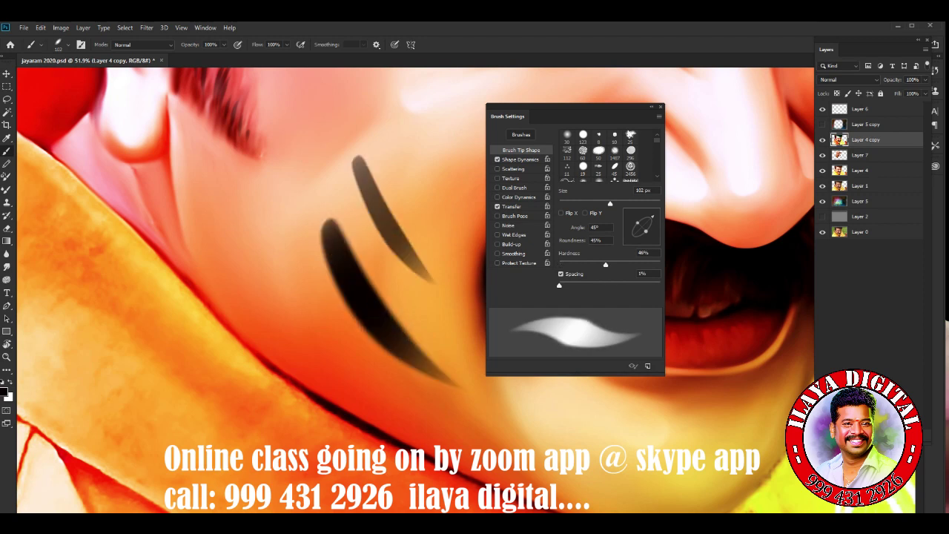
left_click_drag(605, 265, 659, 264)
left_click_drag(386, 103, 474, 248)
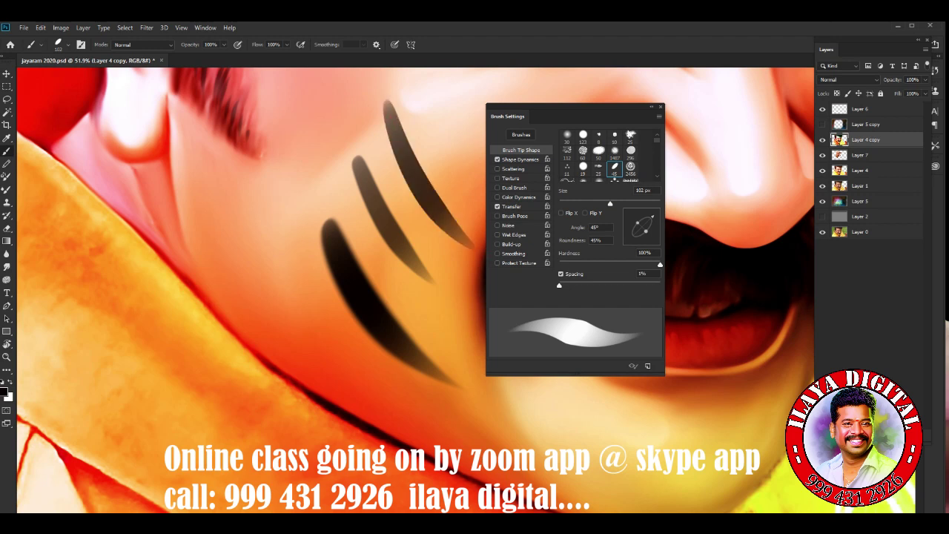
left_click_drag(659, 264, 607, 264)
left_click(519, 160)
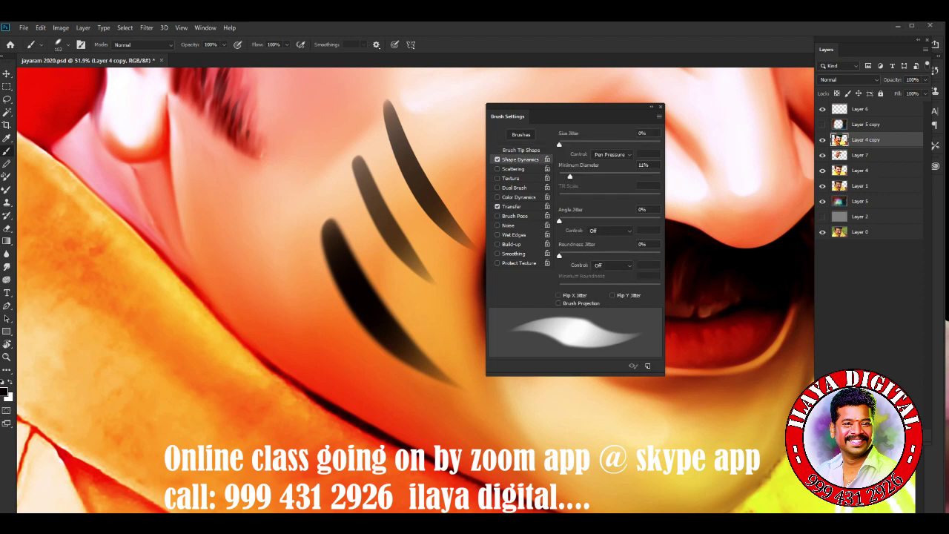
Step: With Minimum Diameter at 0%, paint three tapered cheek strokes with loops at their ends
left_click_drag(534, 116, 610, 112)
left_click_drag(645, 172, 634, 172)
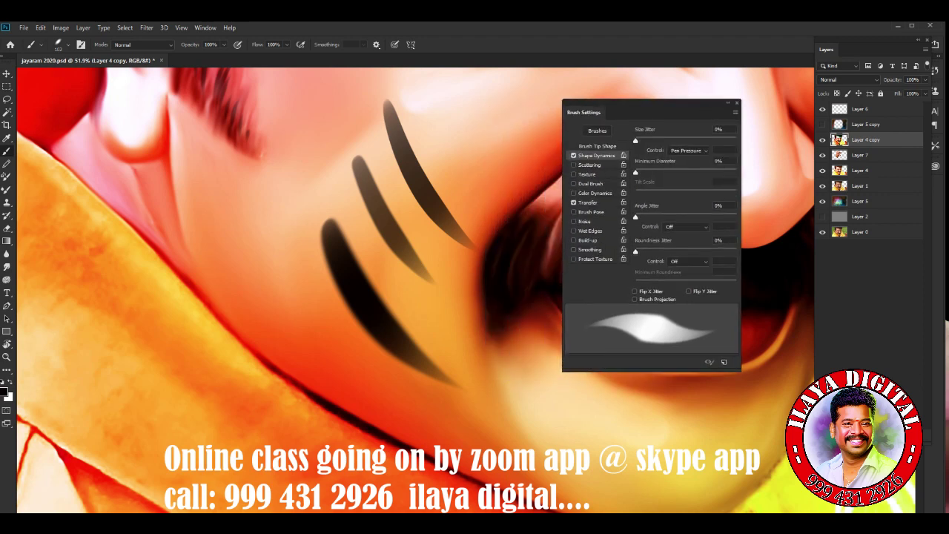
left_click_drag(259, 206, 396, 388)
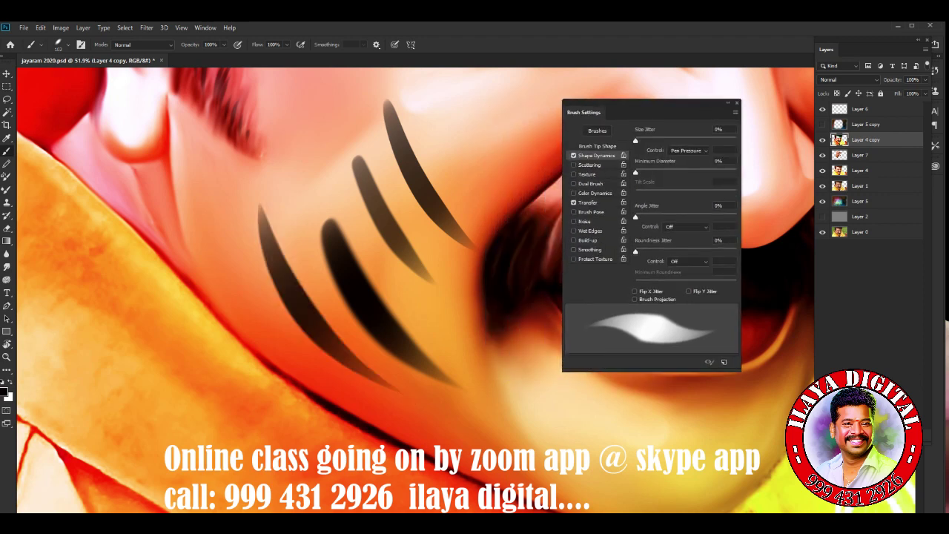
left_click_drag(230, 223, 454, 424)
left_click_drag(299, 130, 489, 389)
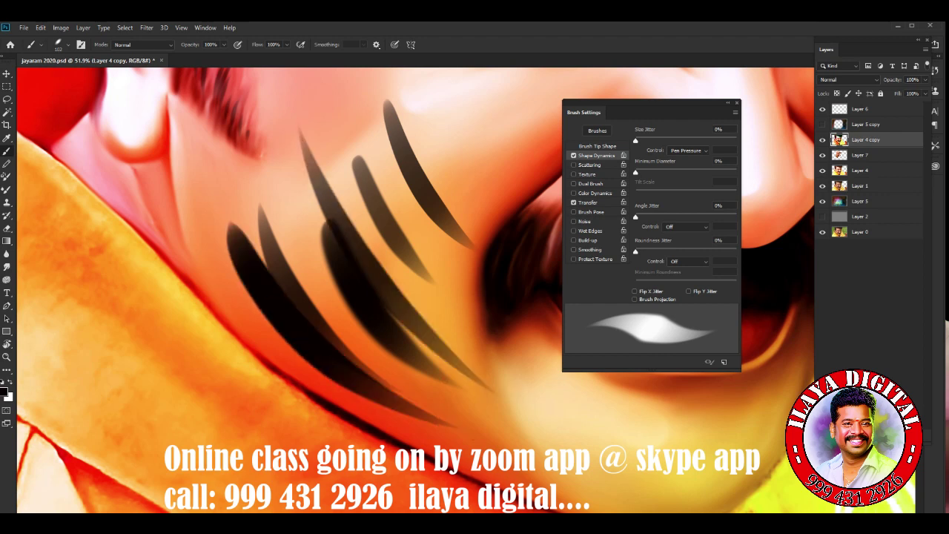
left_click_drag(303, 152, 300, 132)
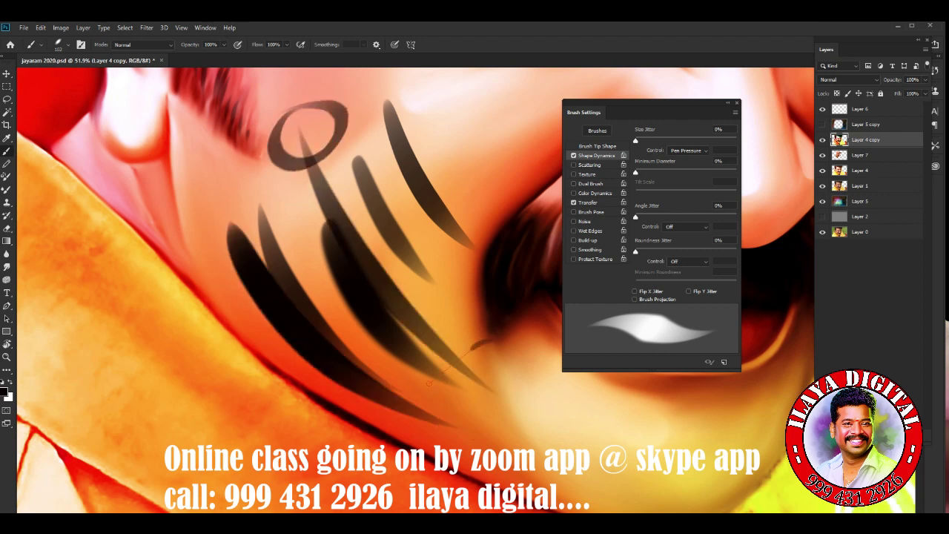
left_click_drag(490, 343, 513, 374)
Step: Raise Minimum Diameter to 39% and add faint strokes, a swirl and a loop beside the nose
left_click_drag(635, 172, 674, 172)
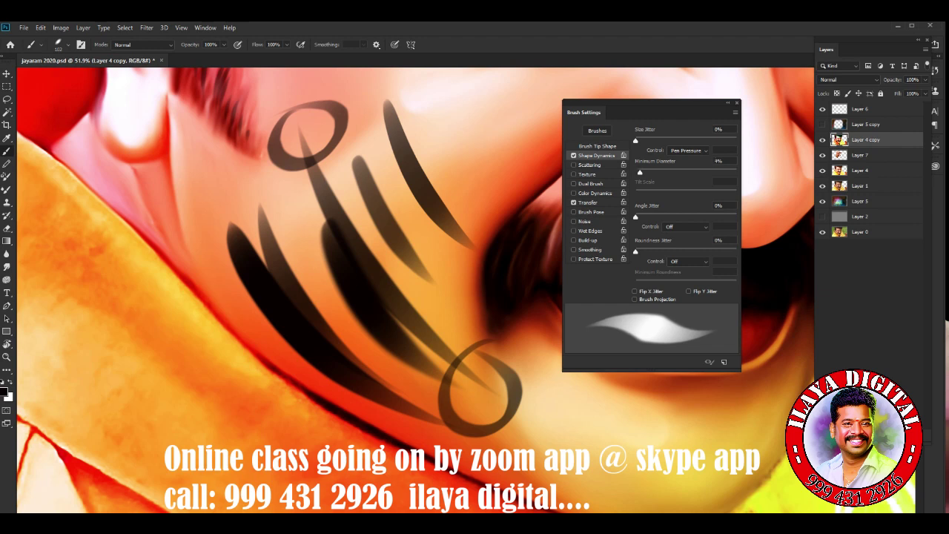
left_click_drag(426, 97, 462, 285)
left_click_drag(429, 199, 555, 376)
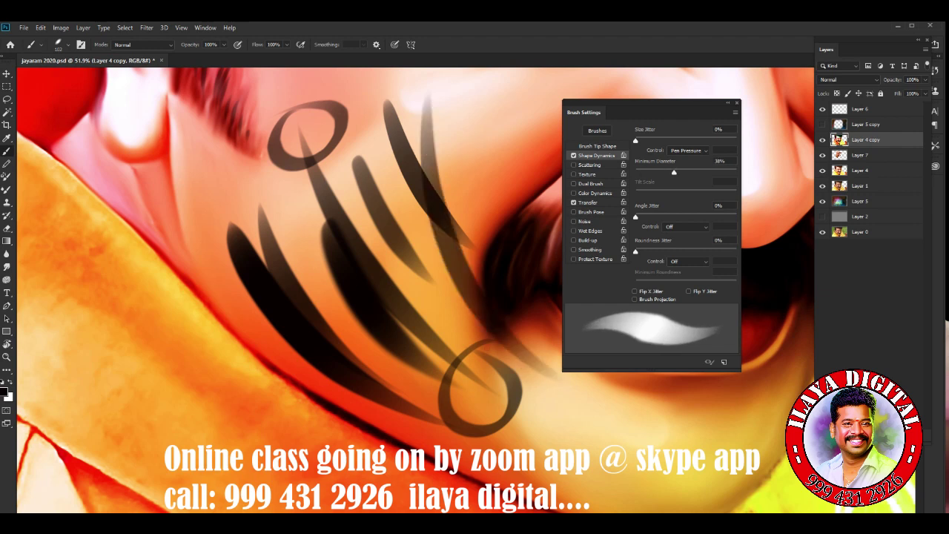
mouse_move(489, 349)
left_mouse_down()
mouse_move(545, 460)
mouse_move(541, 334)
left_mouse_up()
mouse_move(454, 73)
left_mouse_down()
mouse_move(423, 77)
mouse_move(467, 163)
left_mouse_up()
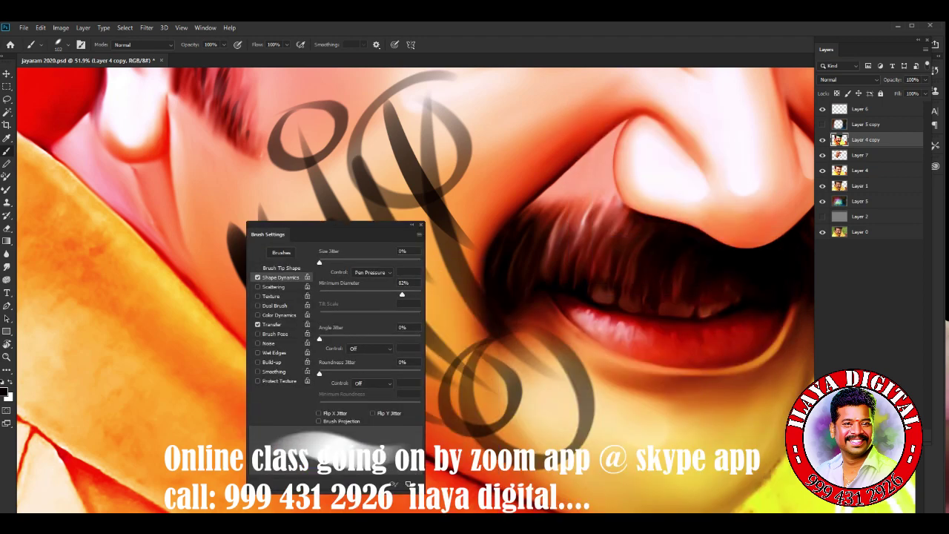
Step: Paint loops across the nose, lips and chin, then reset Minimum Diameter to 0%
left_click_drag(296, 234, 301, 189)
left_click_drag(597, 261, 552, 74)
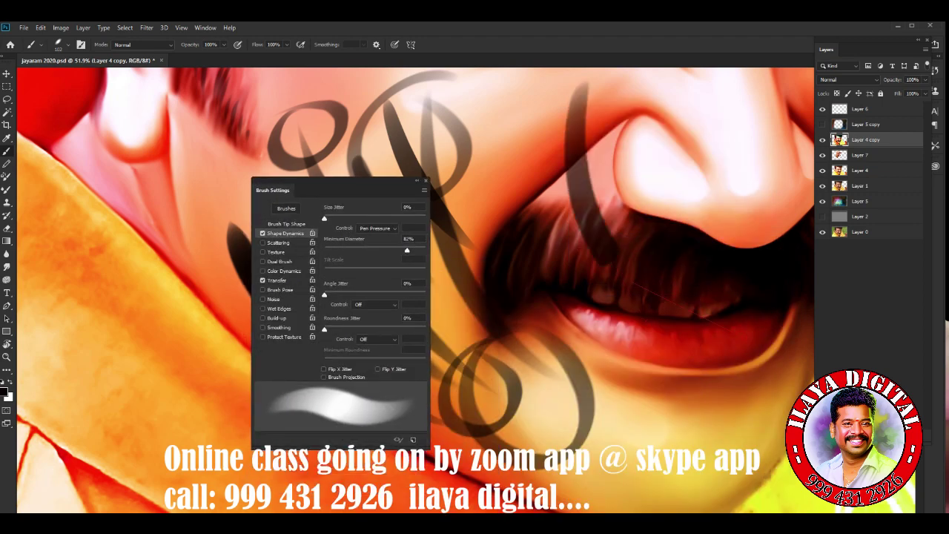
left_click_drag(501, 123, 644, 148)
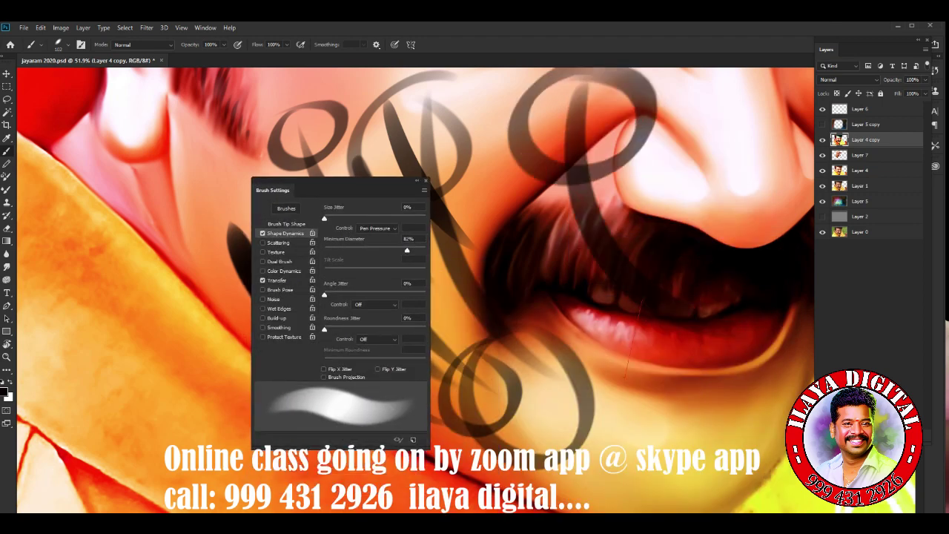
left_click_drag(630, 327, 726, 288)
mouse_move(406, 250)
left_mouse_down()
mouse_move(329, 250)
mouse_move(415, 250)
mouse_move(324, 250)
left_mouse_up()
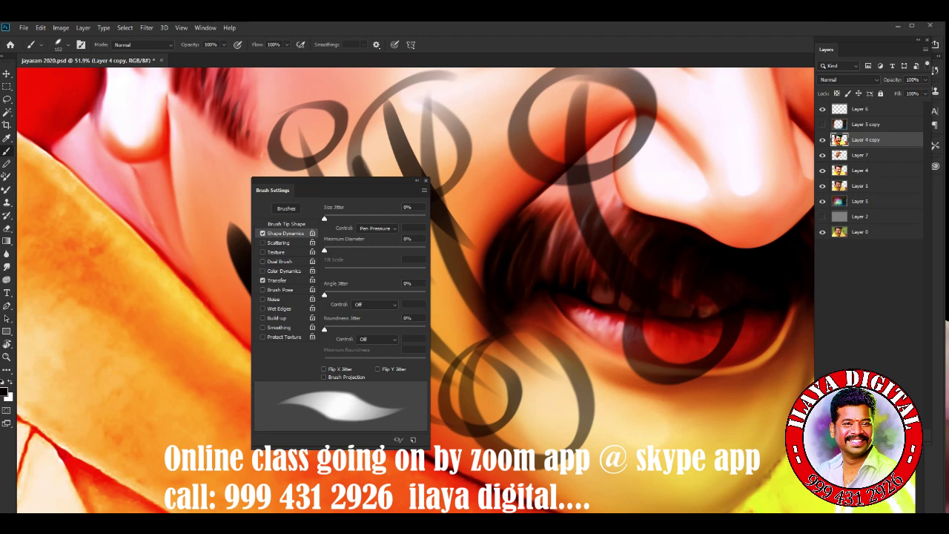
Step: Hide Brush Settings, undo the curly strokes, fit the portrait on screen, and show Layer 5 copy
key("F5")
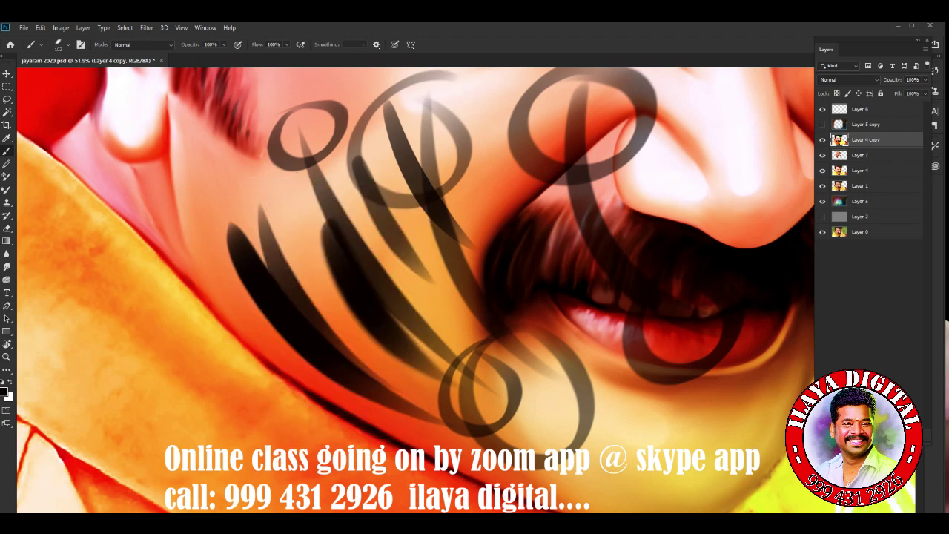
key("ctrl+z")
key("ctrl+z")
key("ctrl+z")
key("ctrl+z")
key("ctrl+z")
key("ctrl+z")
key("ctrl+z")
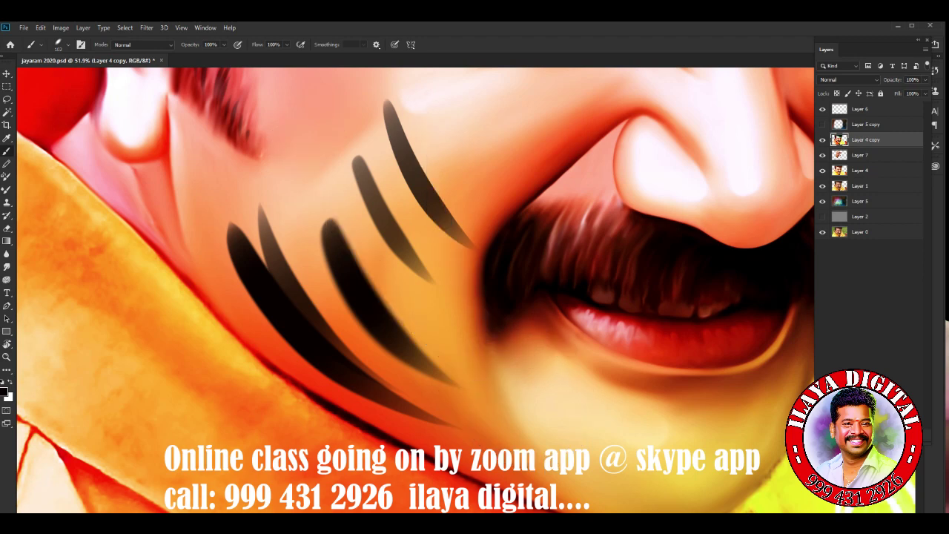
key("ctrl+z")
key("ctrl+z")
key("ctrl+z")
key("ctrl+z")
key("ctrl+z")
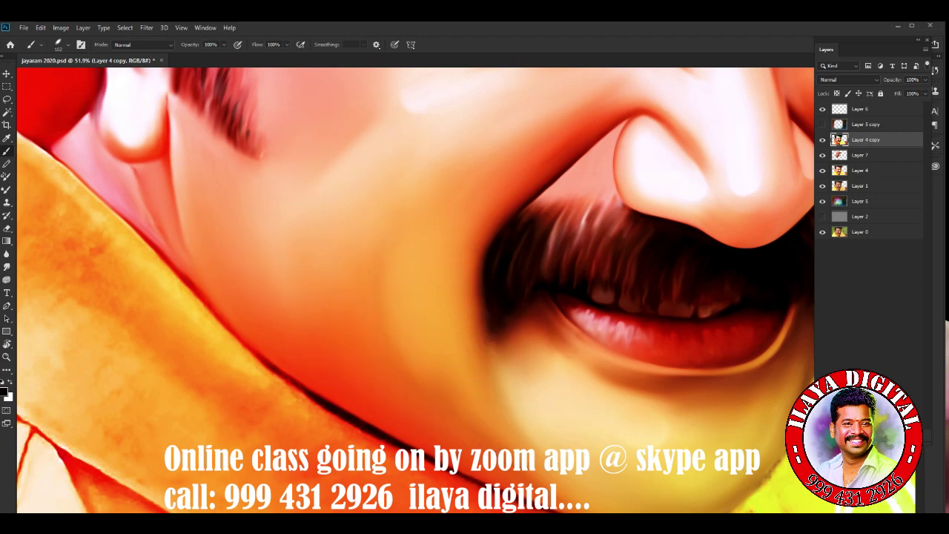
key("ctrl+0")
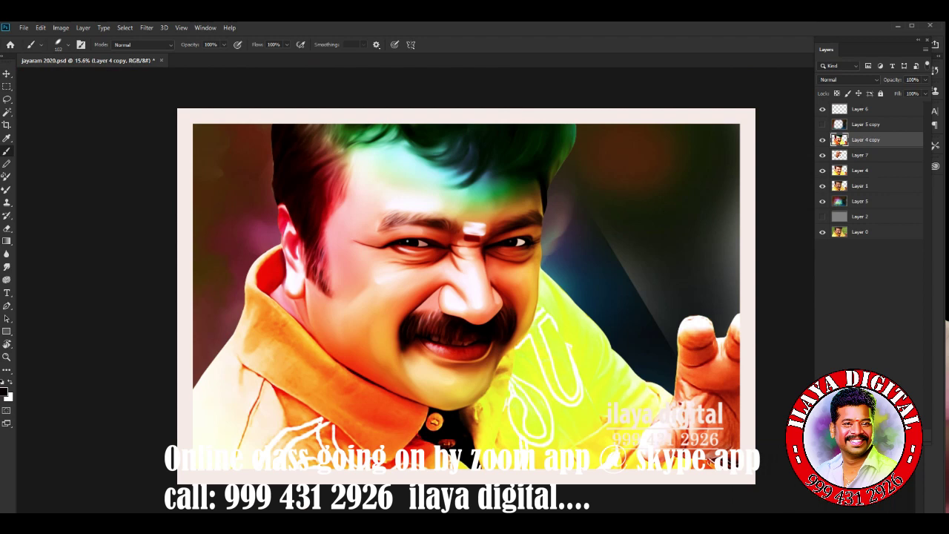
left_click(823, 124)
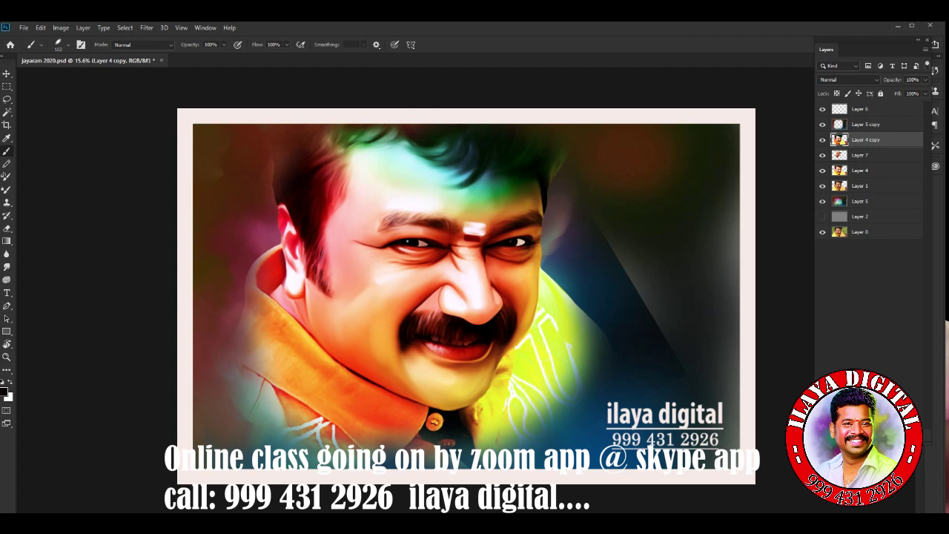